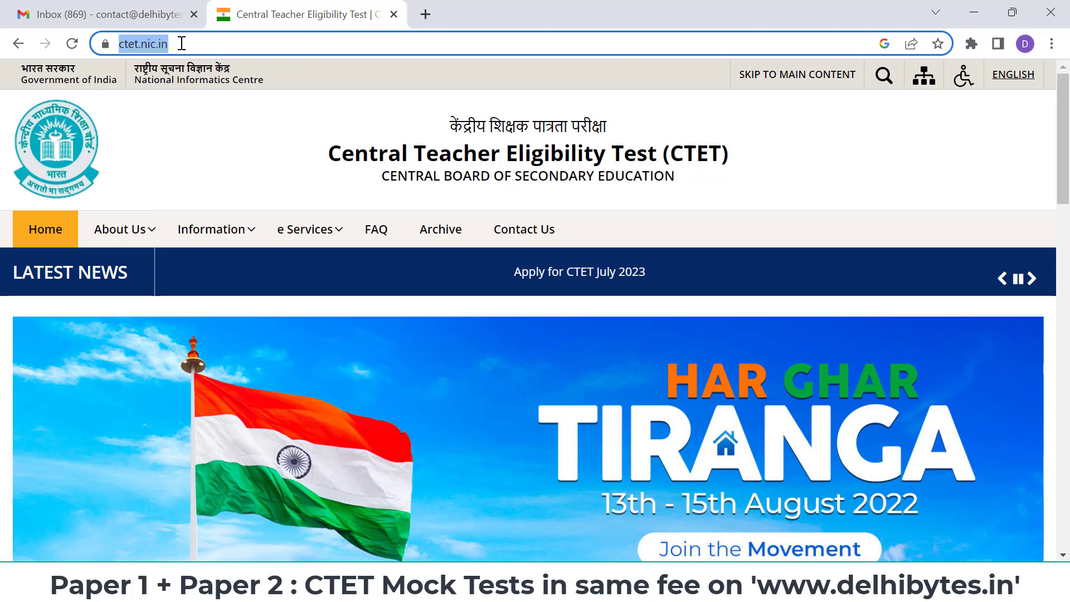
- Step through the news ticker and open 'Apply for CTET July 2023' from Candidate Activity
click(226, 125)
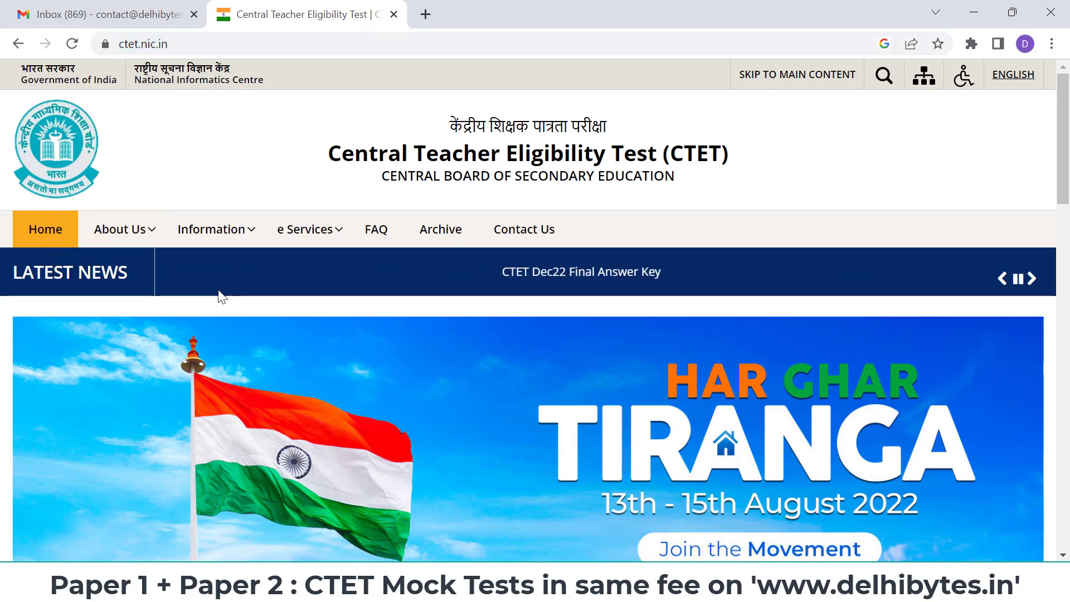
click(1036, 285)
click(1037, 287)
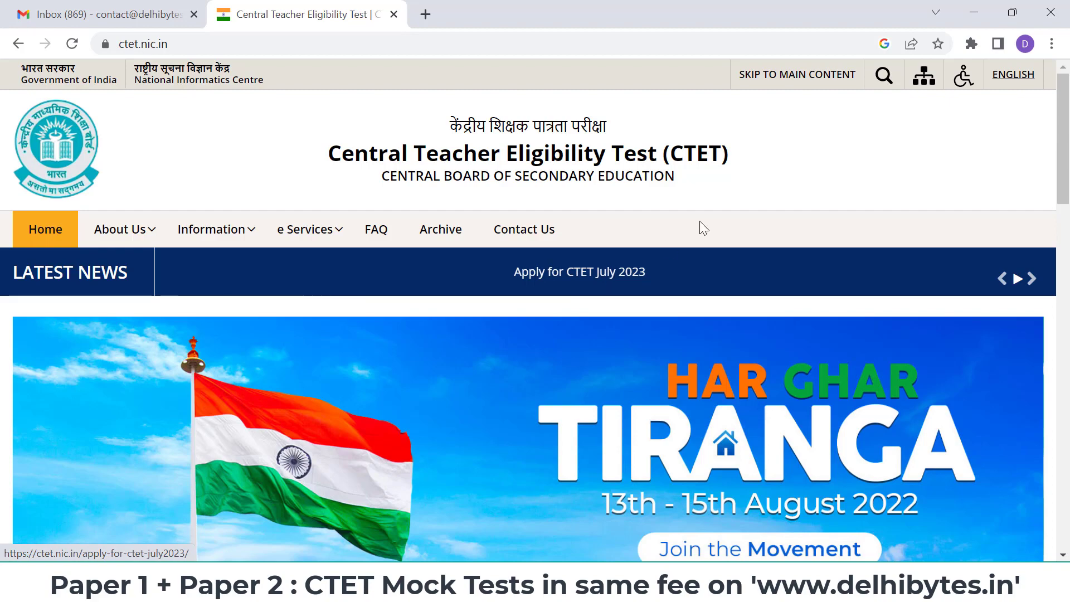
scroll(705, 220, down, 10)
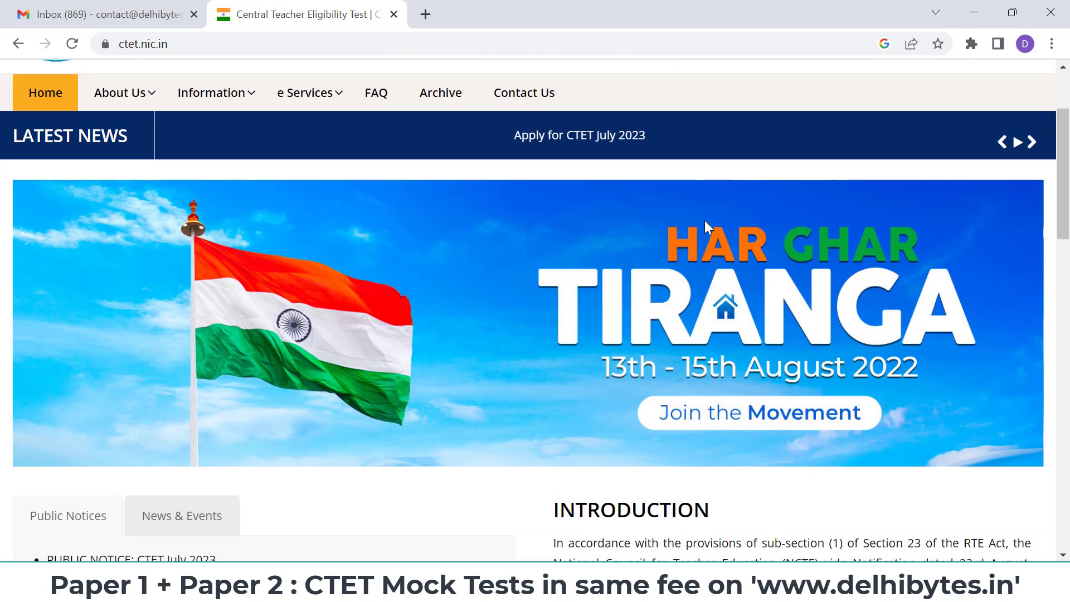
scroll(704, 220, down, 3)
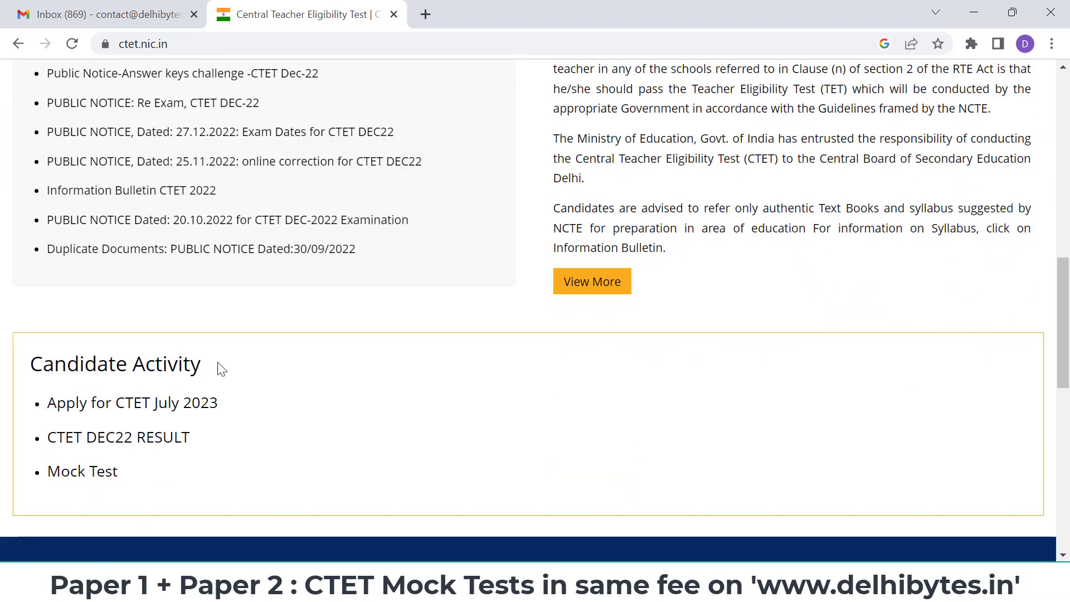
click(128, 410)
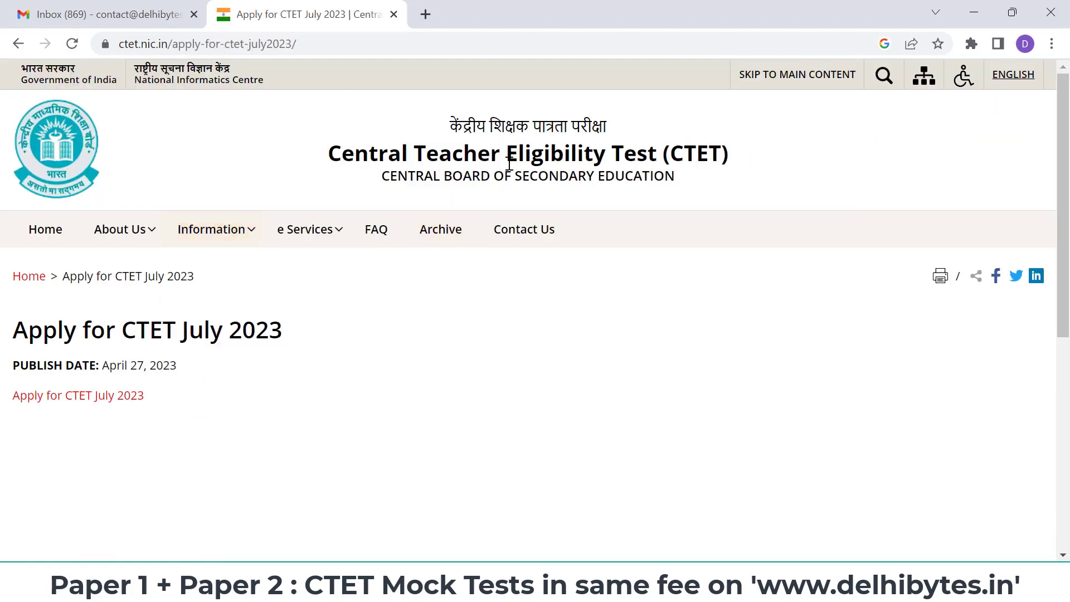
- Follow the July 2023 application link and accept the redirect to examinationservices.nic.in sign-in
mouse_move(273, 238)
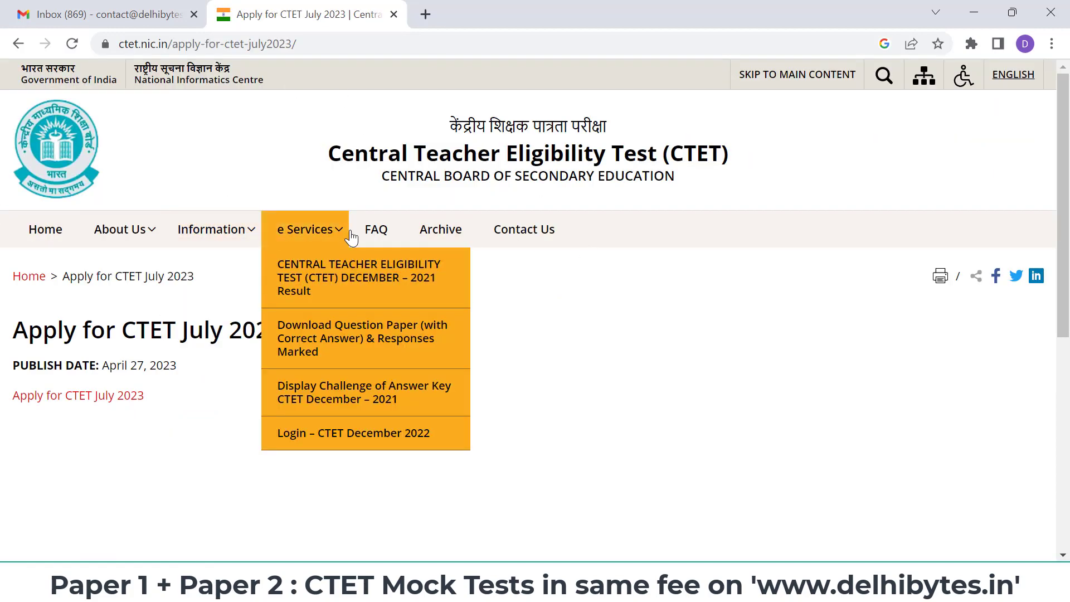
mouse_move(108, 233)
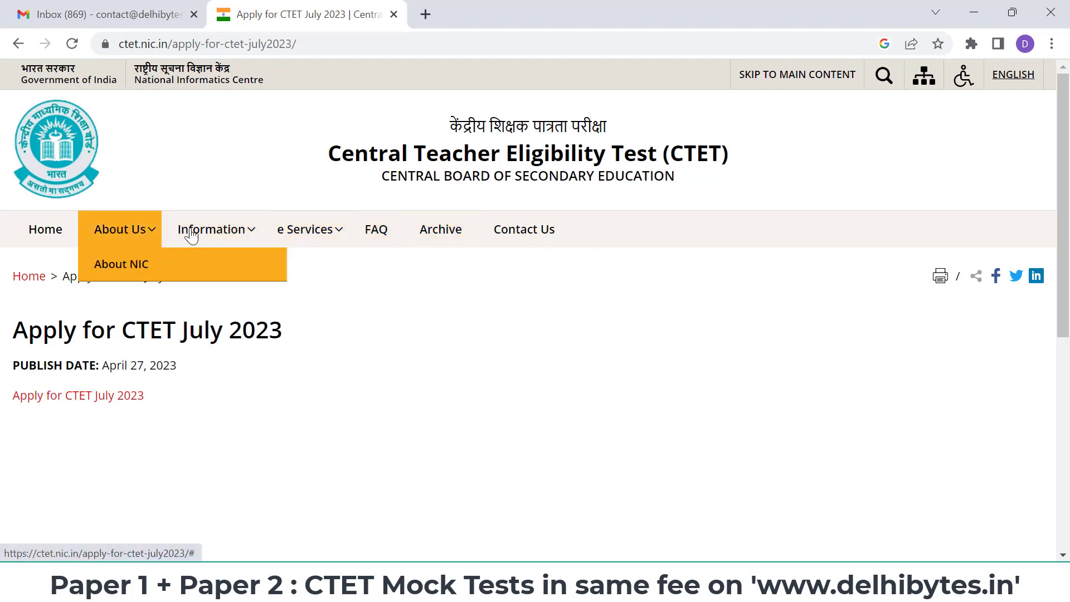
mouse_move(202, 239)
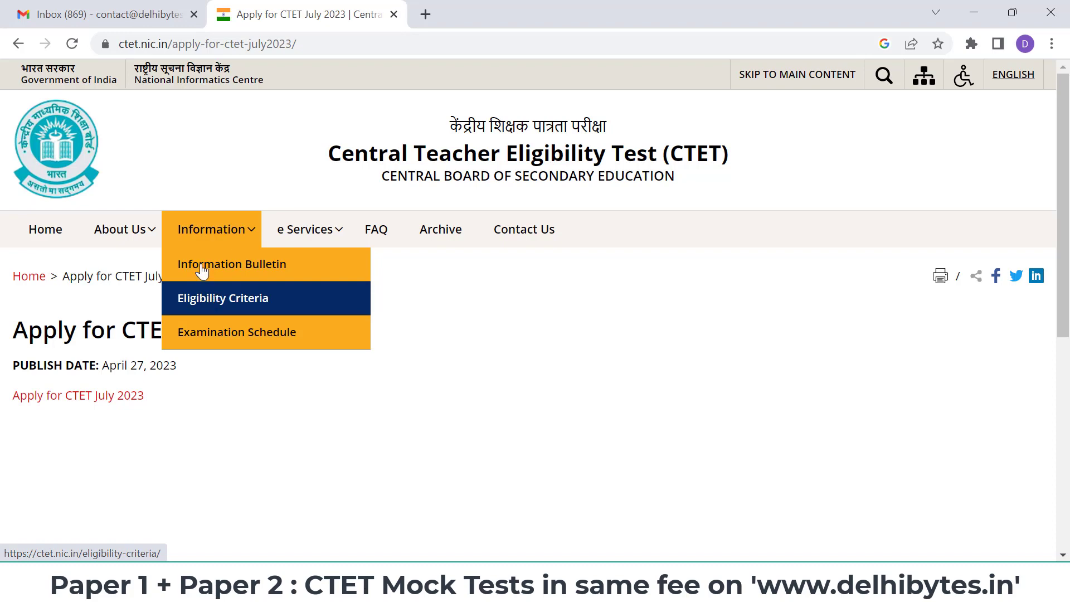
click(76, 401)
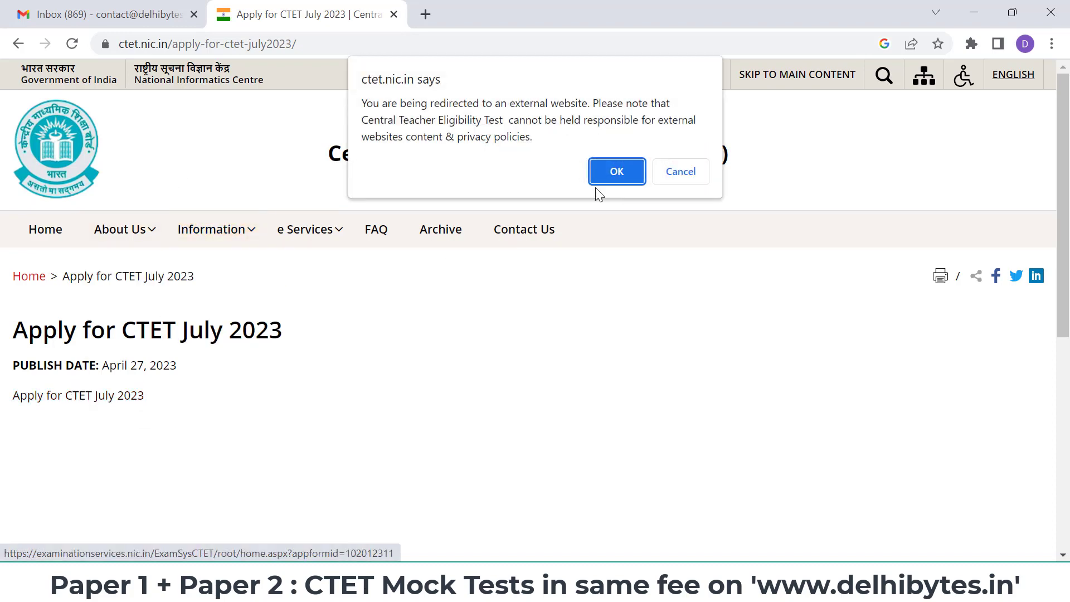
click(594, 181)
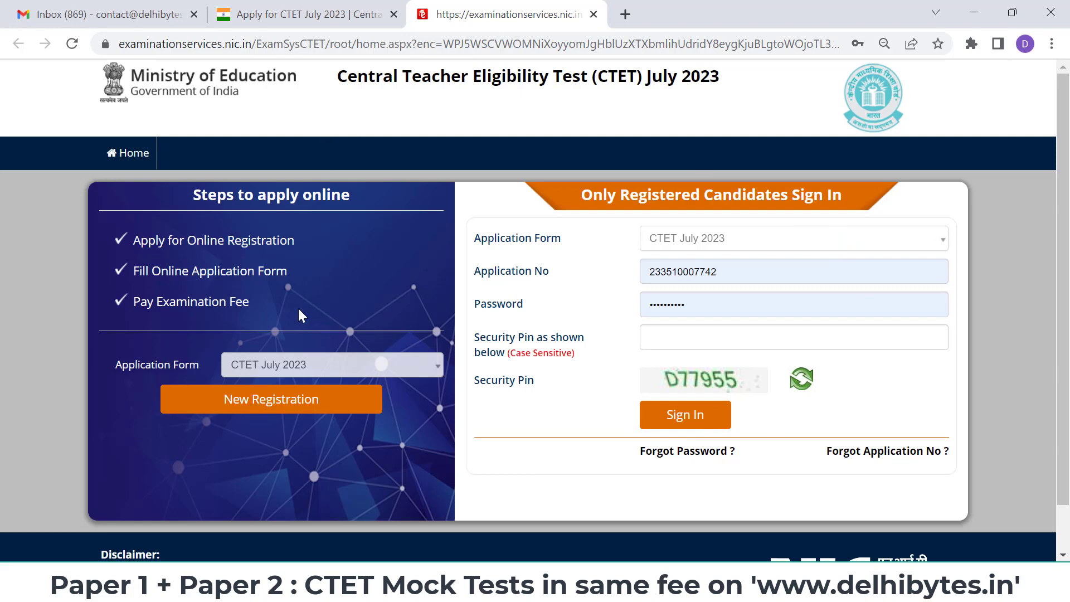
- Start a New Registration and tick the declaration that the instructions have been read
click(280, 403)
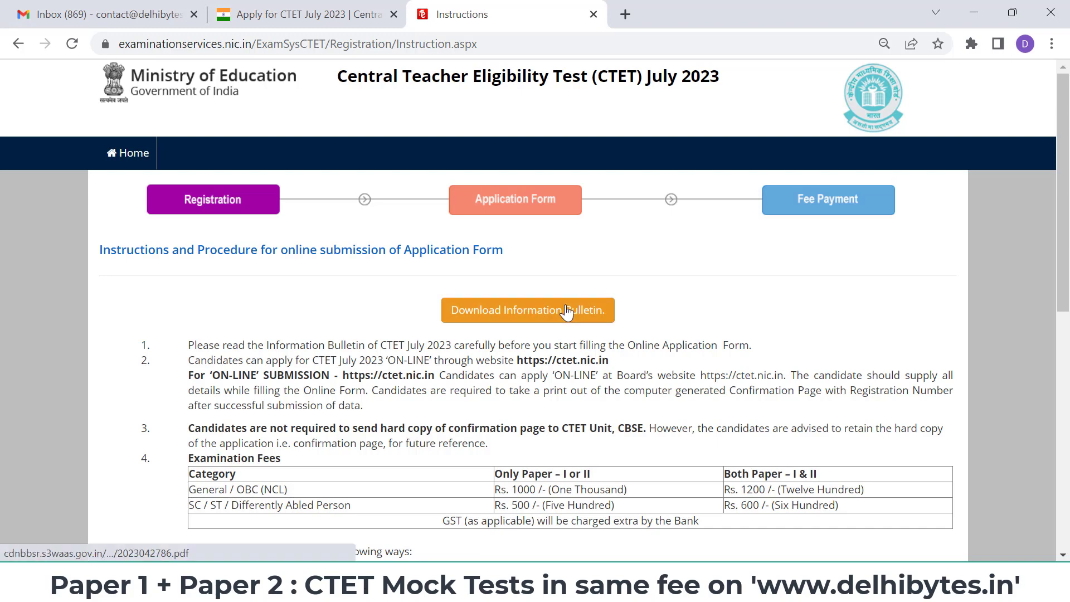
scroll(772, 369, down, 7)
scroll(771, 369, down, 2)
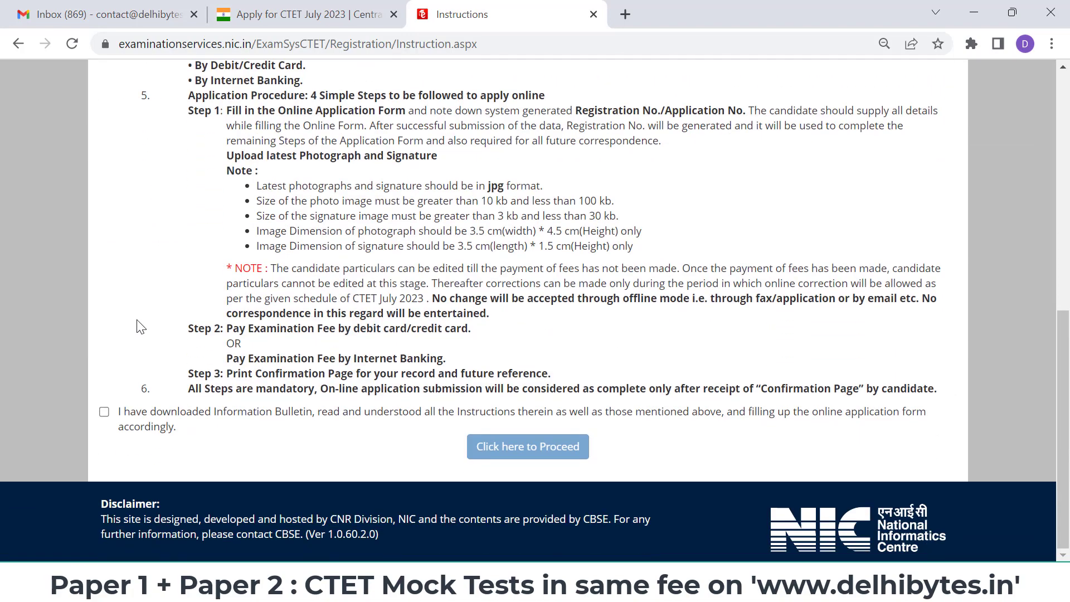
click(104, 412)
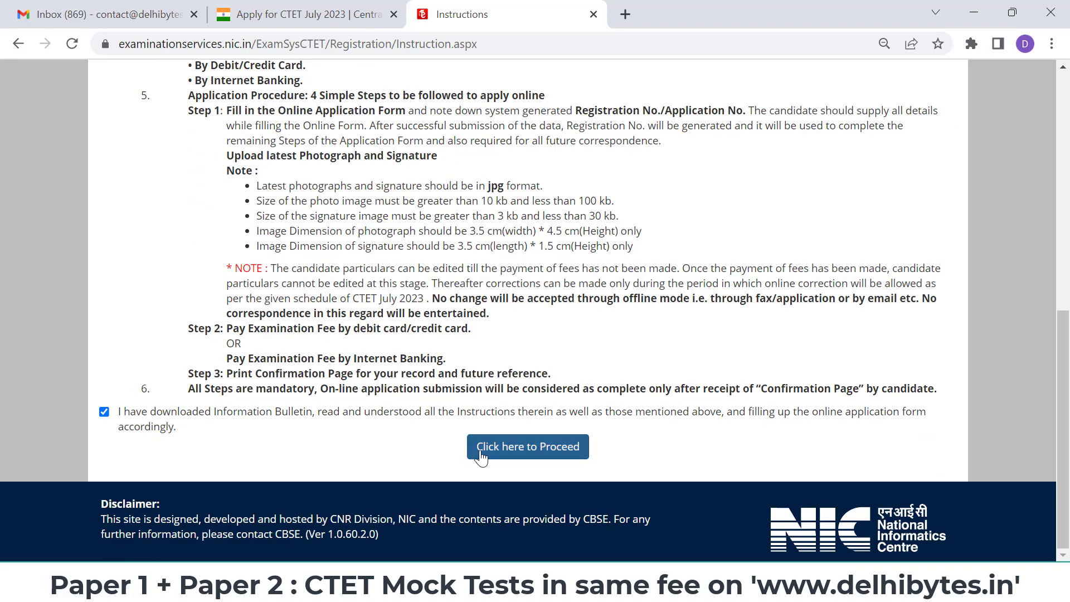
scroll(520, 354, up, 6)
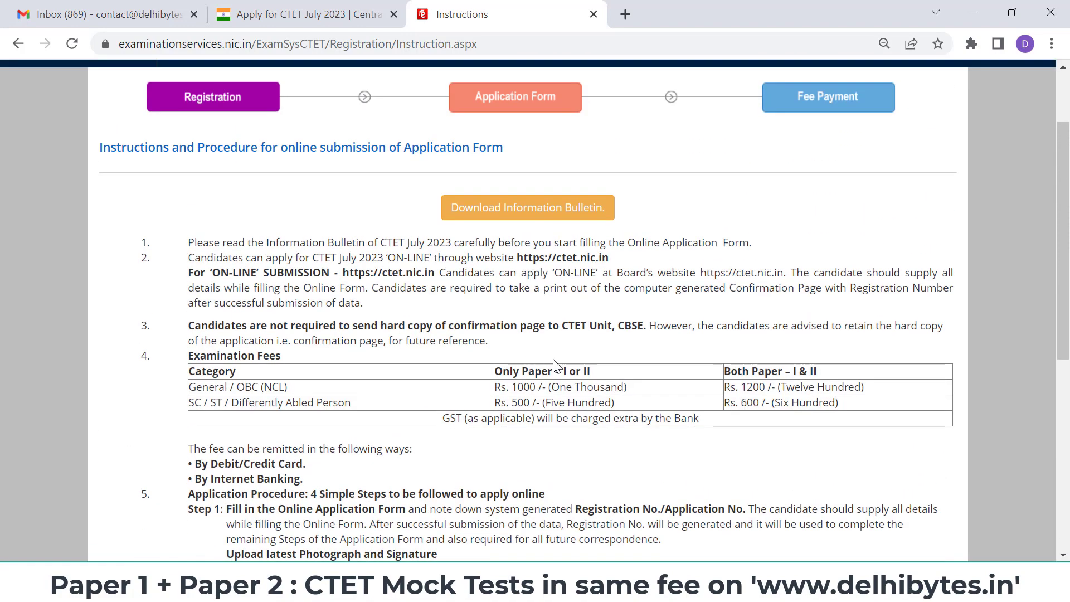
scroll(557, 366, up, 2)
- Read the CTET July 2023 Information Bulletin PDF to page 5, then return to Instructions
click(545, 306)
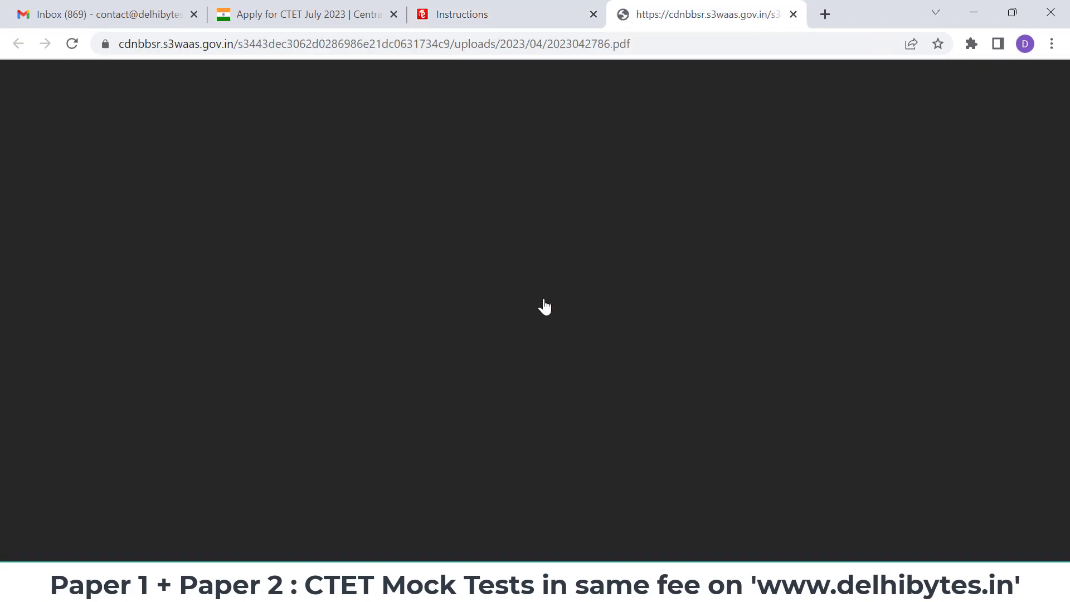
scroll(737, 277, down, 1)
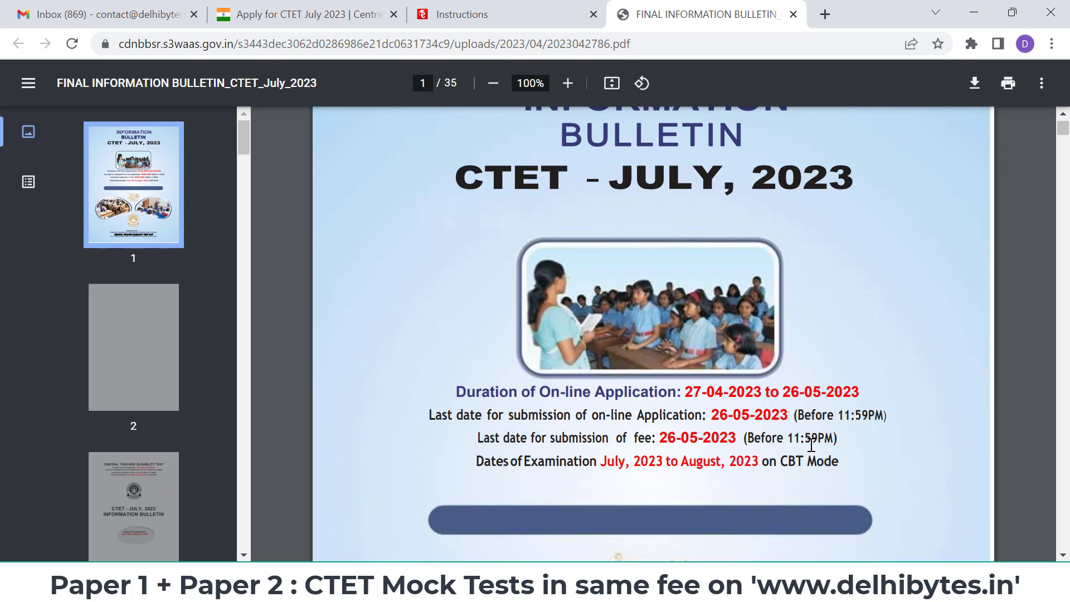
scroll(844, 445, down, 1)
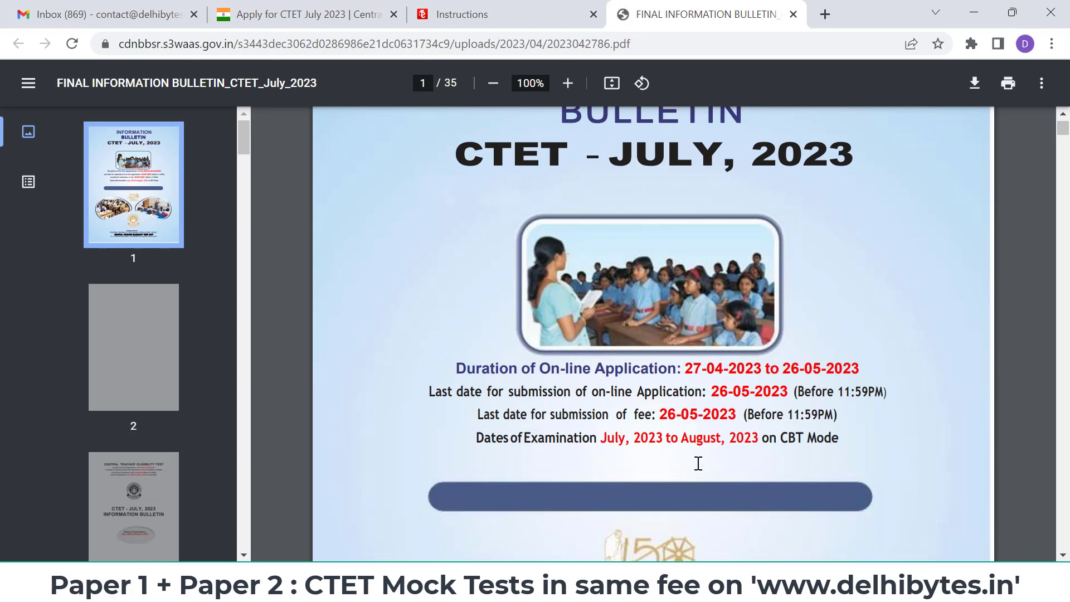
scroll(698, 463, down, 8)
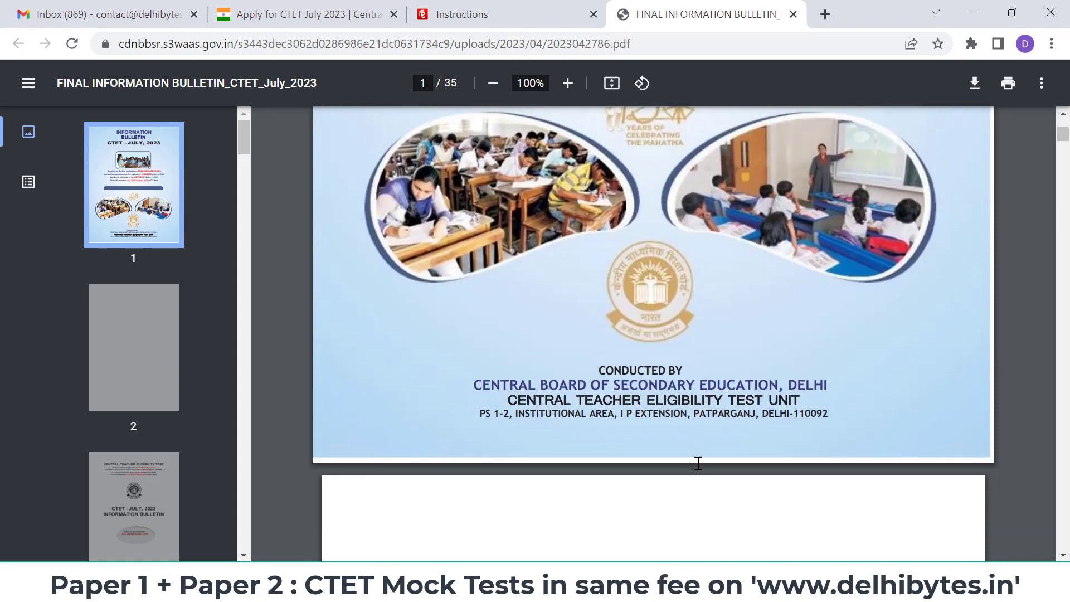
scroll(699, 463, down, 20)
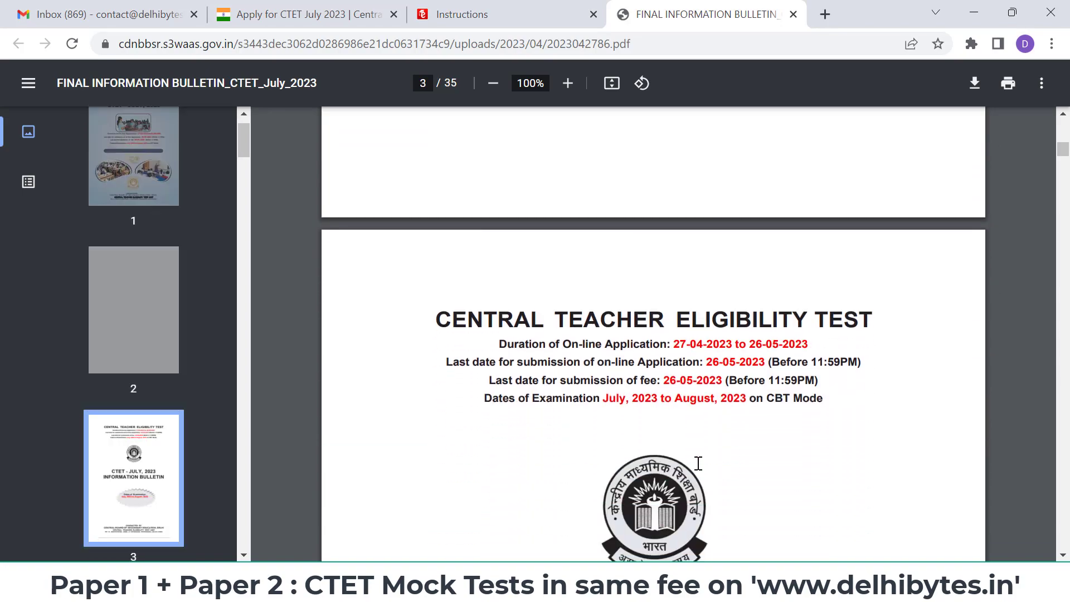
scroll(698, 464, down, 20)
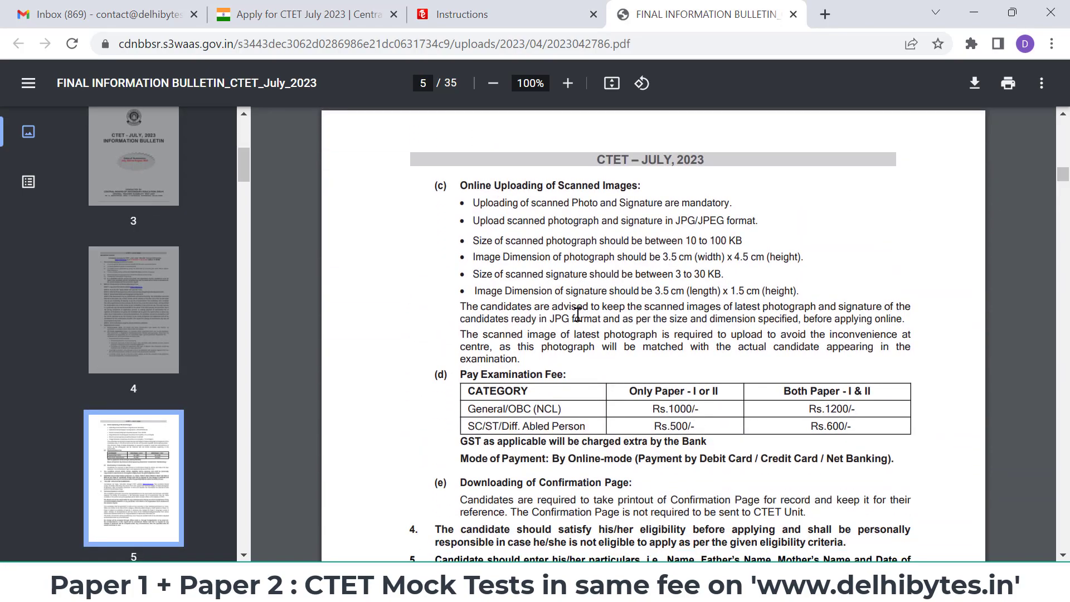
click(437, 8)
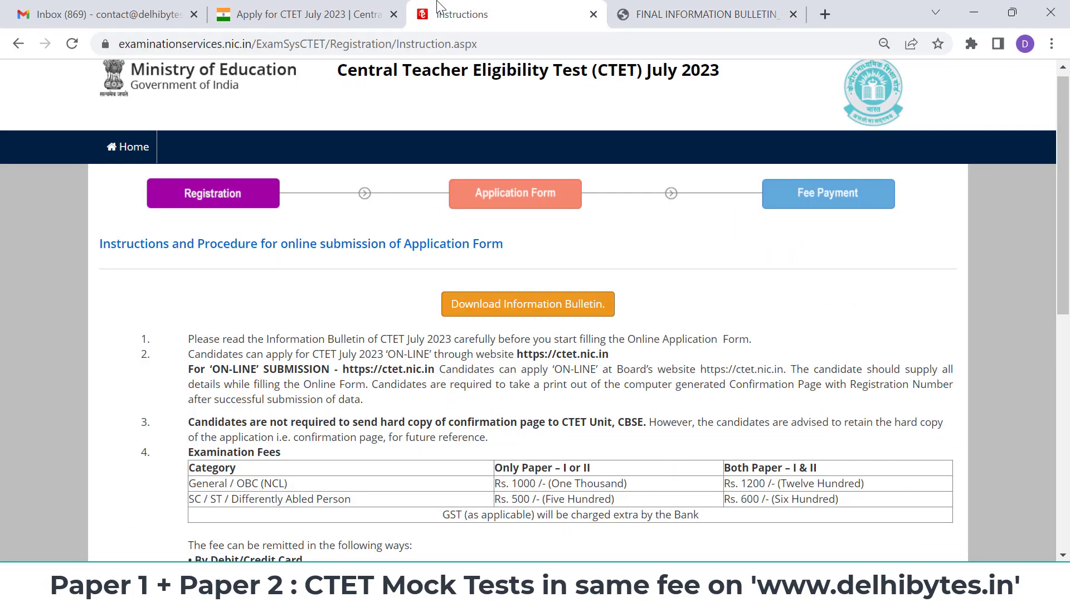
- Proceed from the instructions to the blank Step 1 form and select the Candidate's Name field
scroll(394, 313, down, 8)
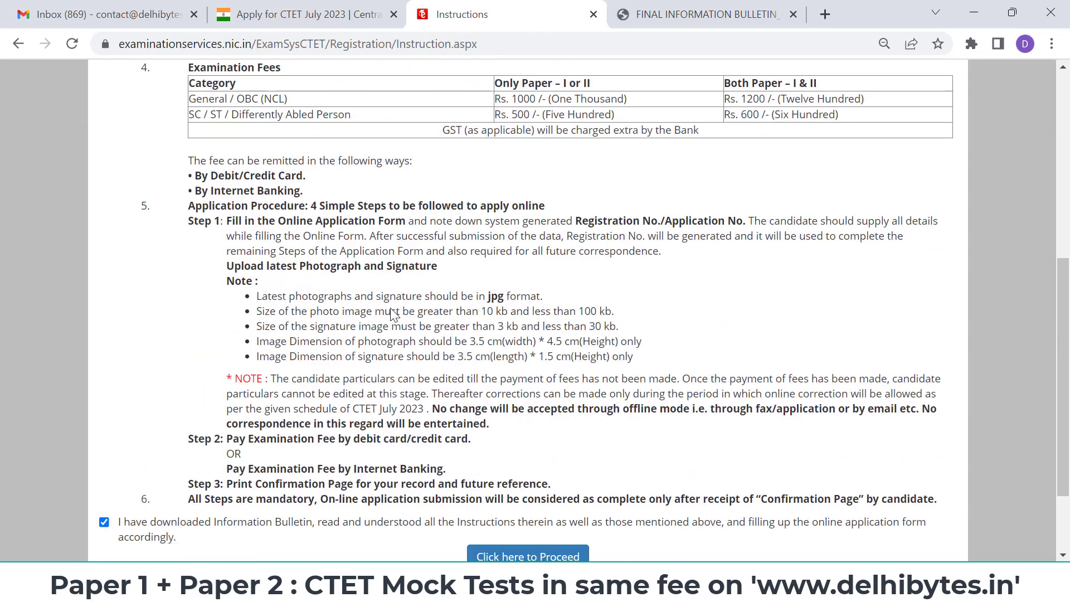
click(528, 447)
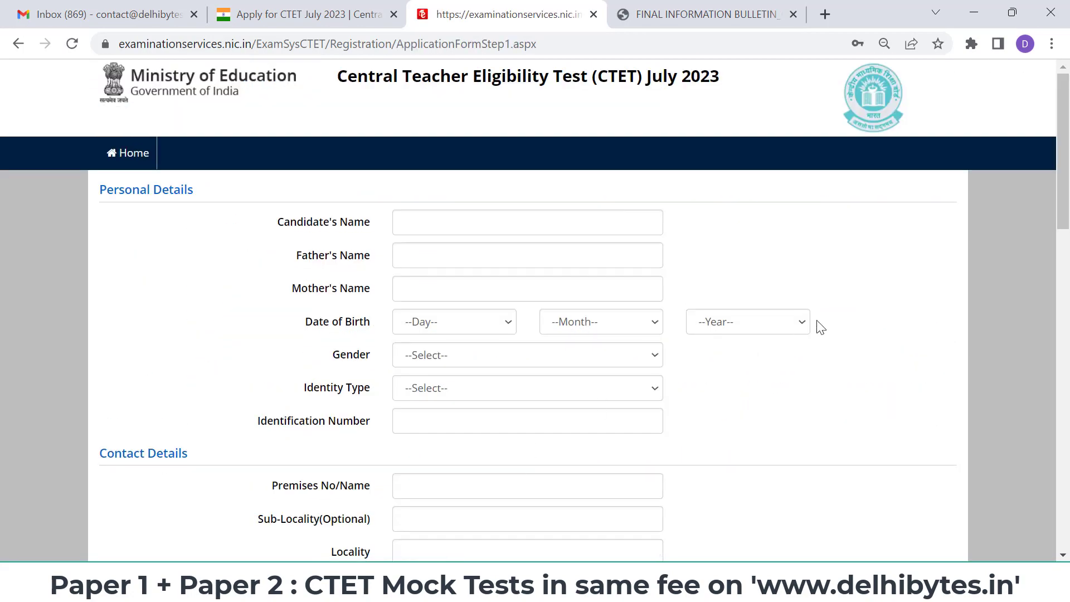
scroll(820, 327, down, 10)
scroll(820, 327, up, 12)
click(510, 227)
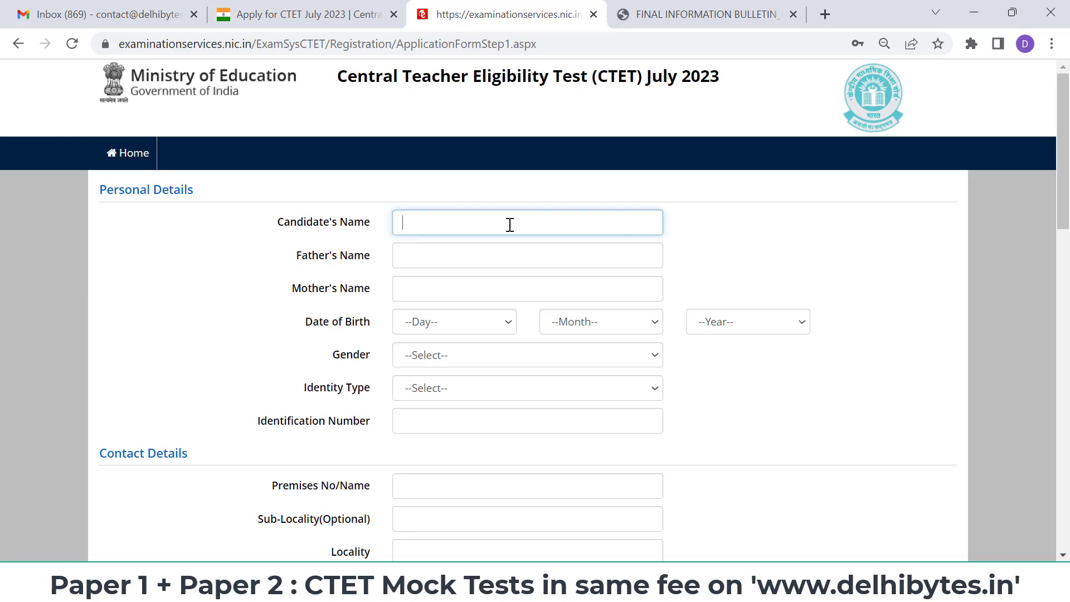
- Fill in the candidate's name, father's name and mother's name
text(DEH)
key(BackSpace)
key(BackSpace)
text(elhi Bytes)
click(471, 258)
text(ABhi)
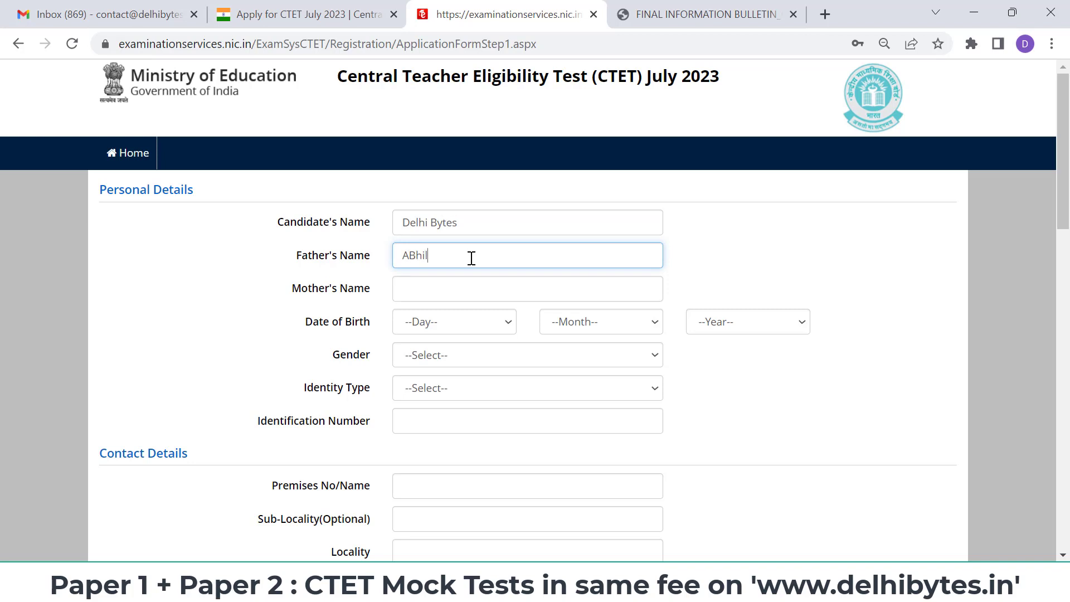
key(BackSpace)
key(BackSpace)
key(BackSpace)
click(468, 286)
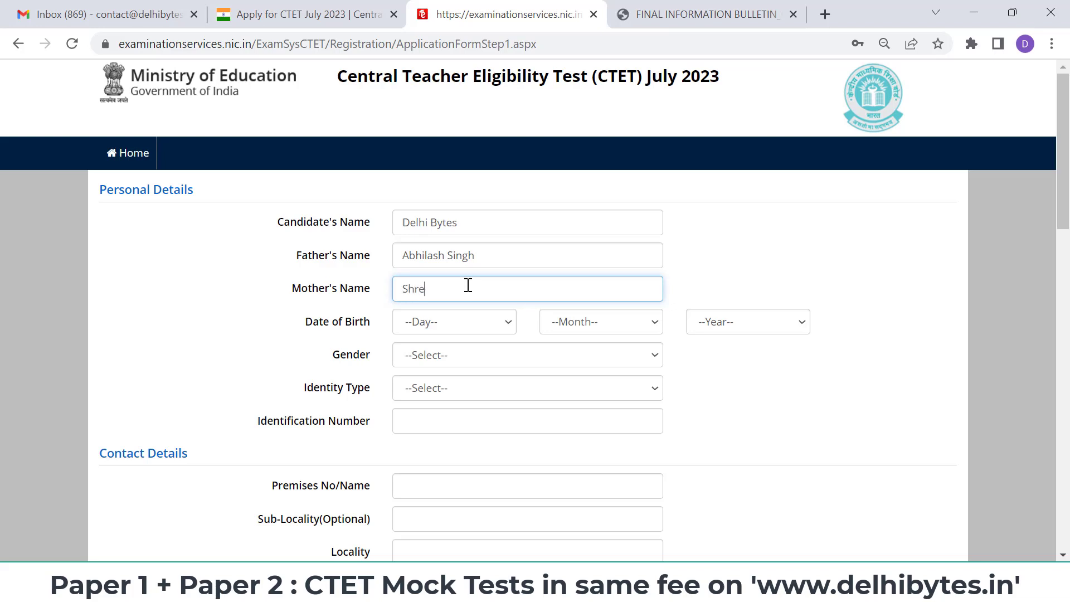
- Set the date of birth to 30 December 1998
click(480, 331)
scroll(488, 206, down, 3)
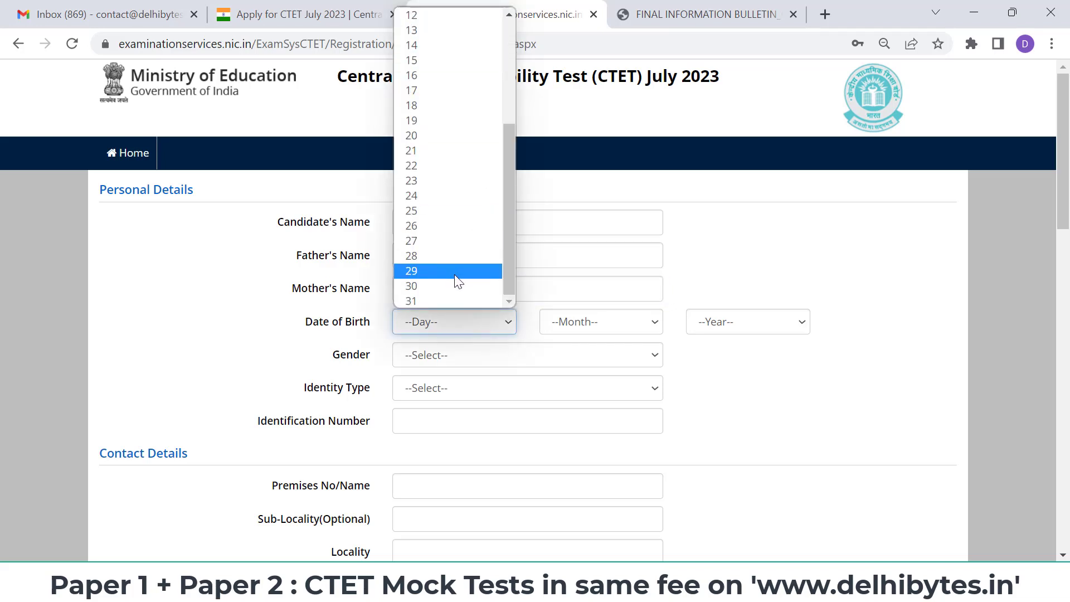
click(455, 286)
click(577, 323)
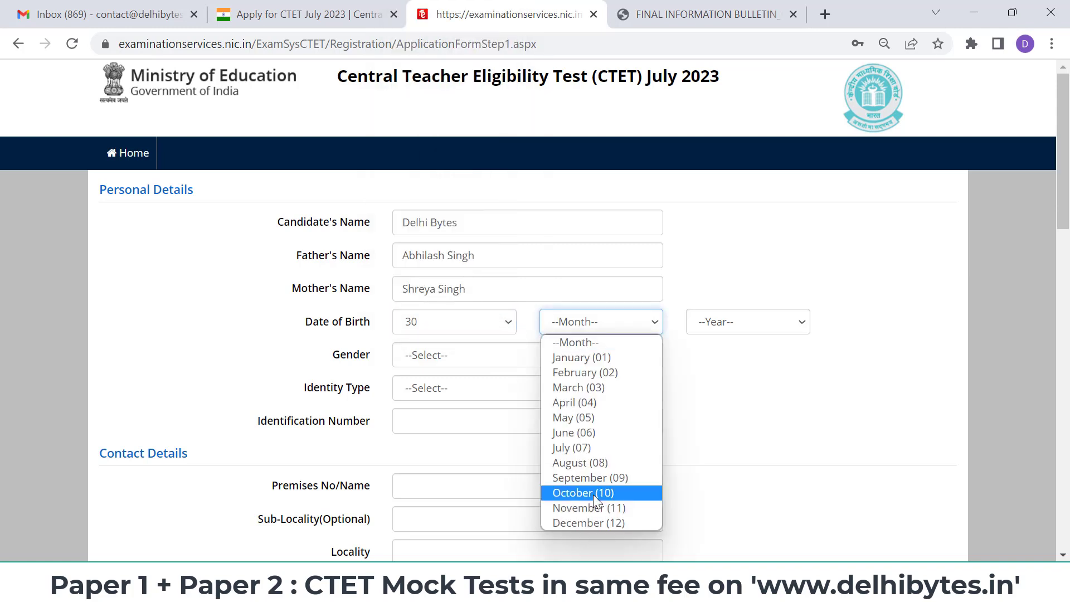
click(617, 521)
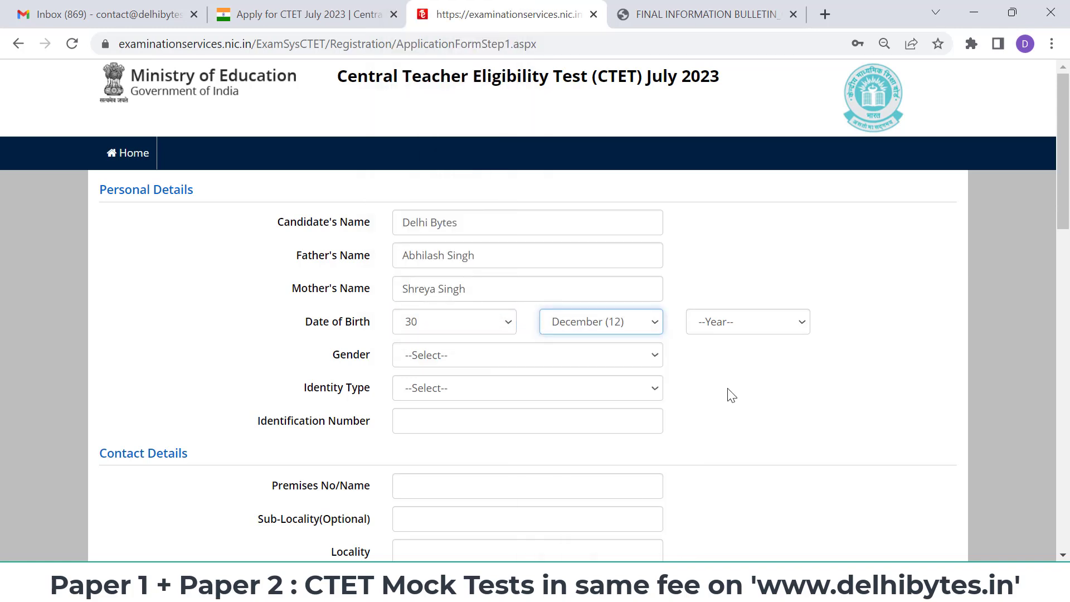
click(774, 327)
scroll(770, 229, down, 5)
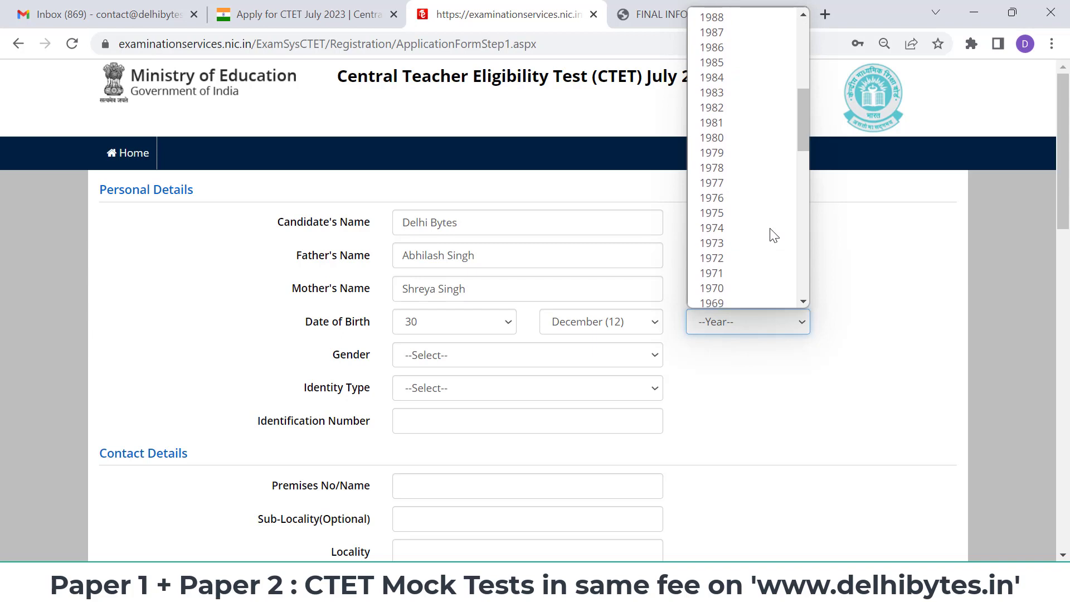
scroll(773, 234, up, 5)
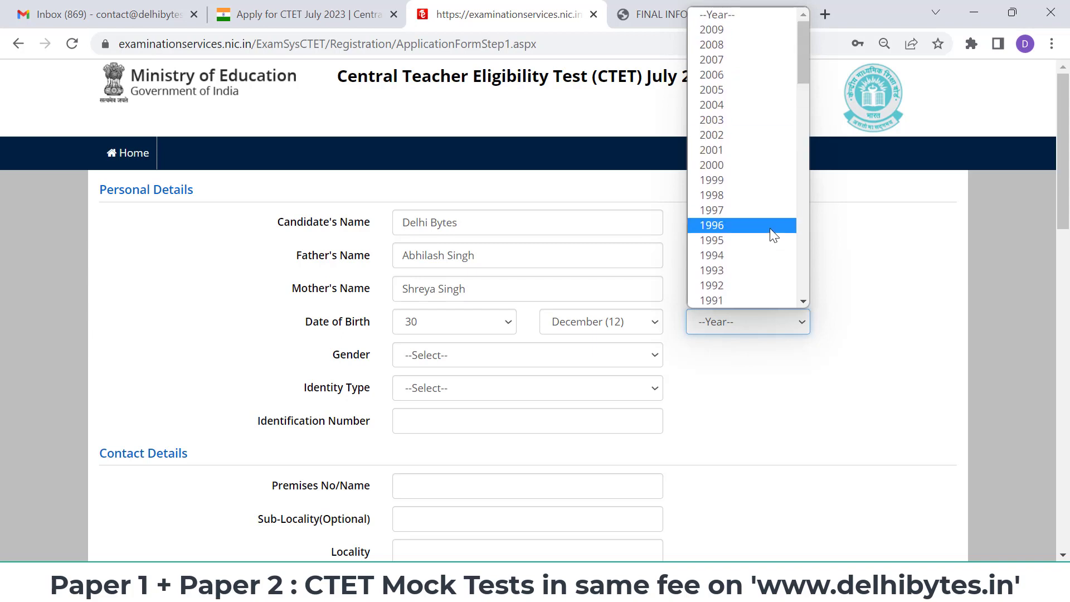
click(745, 195)
- Choose Male gender and 'Any Other Valid Govt Identity with photograph', then enter the ID number
scroll(497, 288, down, 1)
click(471, 296)
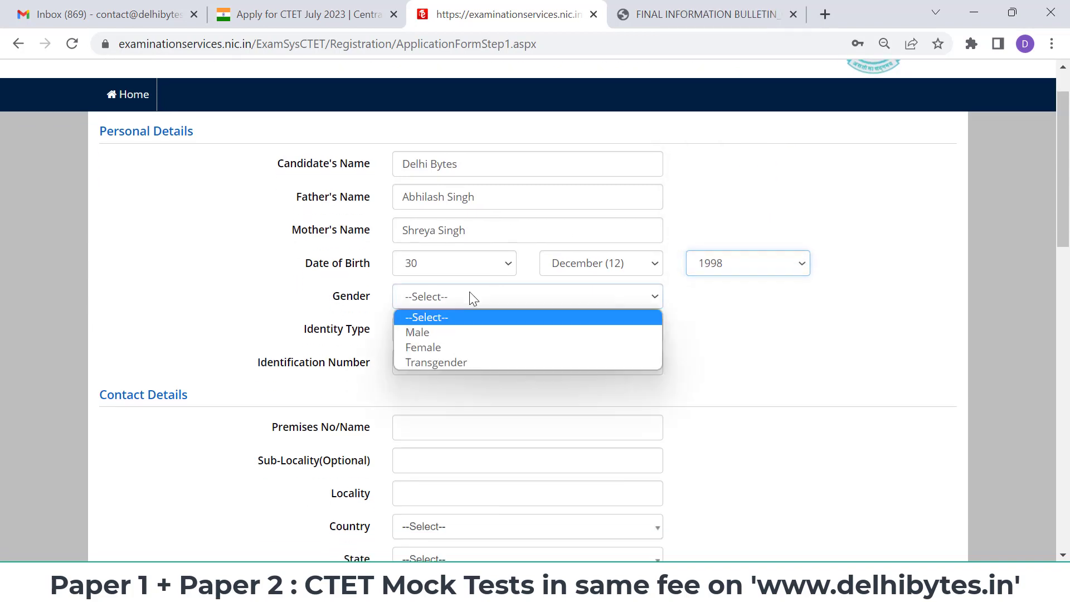
click(465, 335)
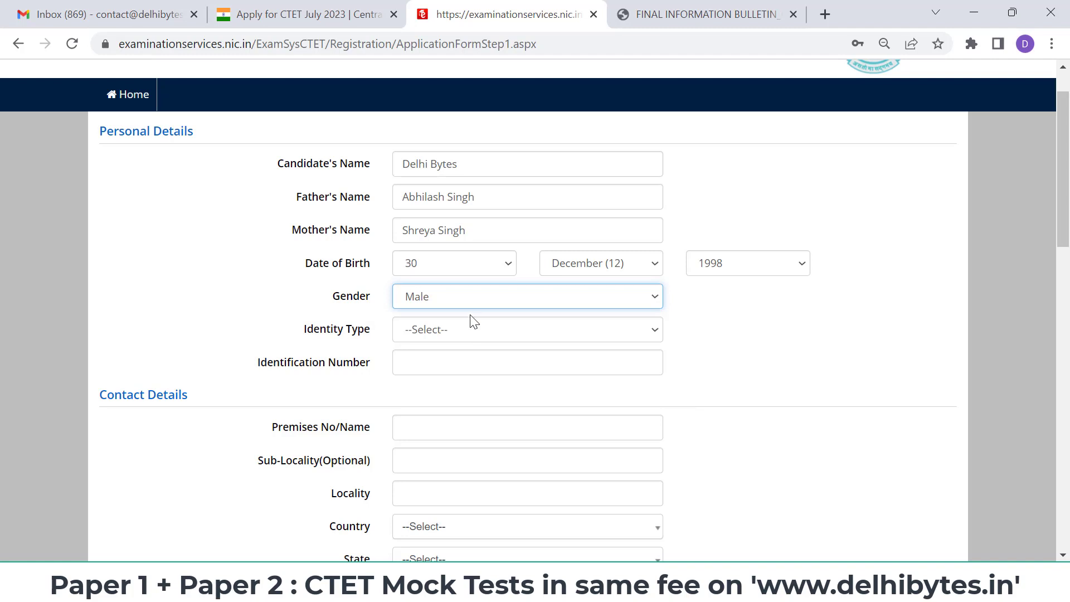
click(482, 326)
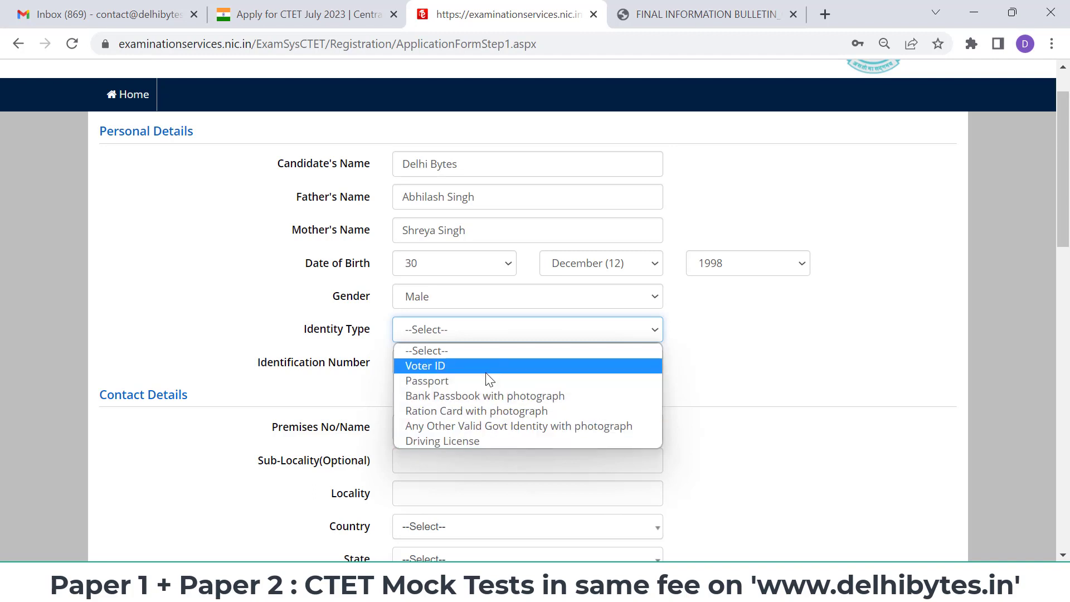
click(509, 427)
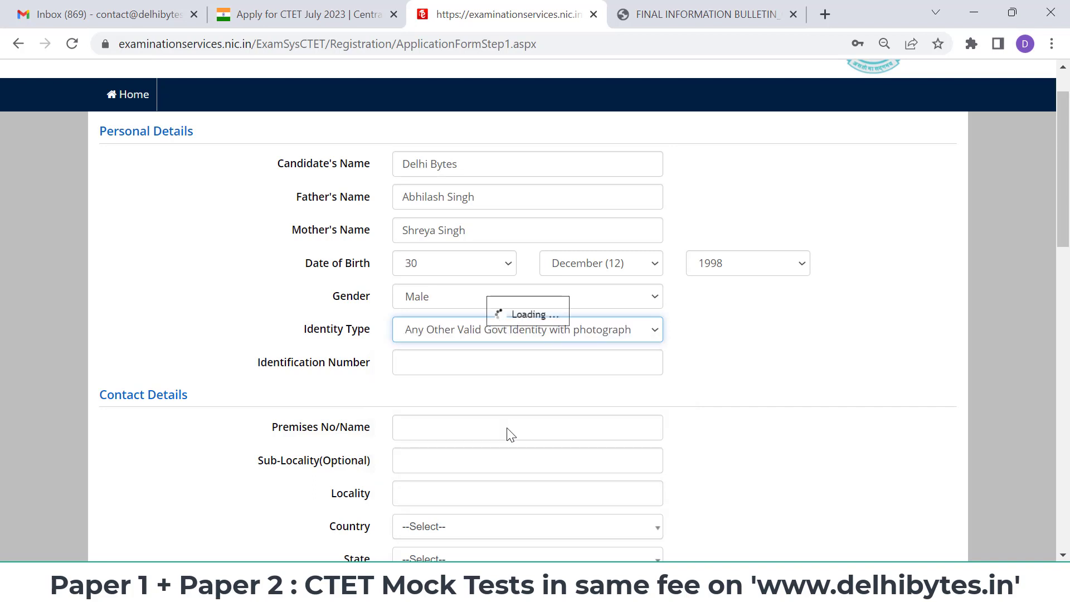
click(580, 367)
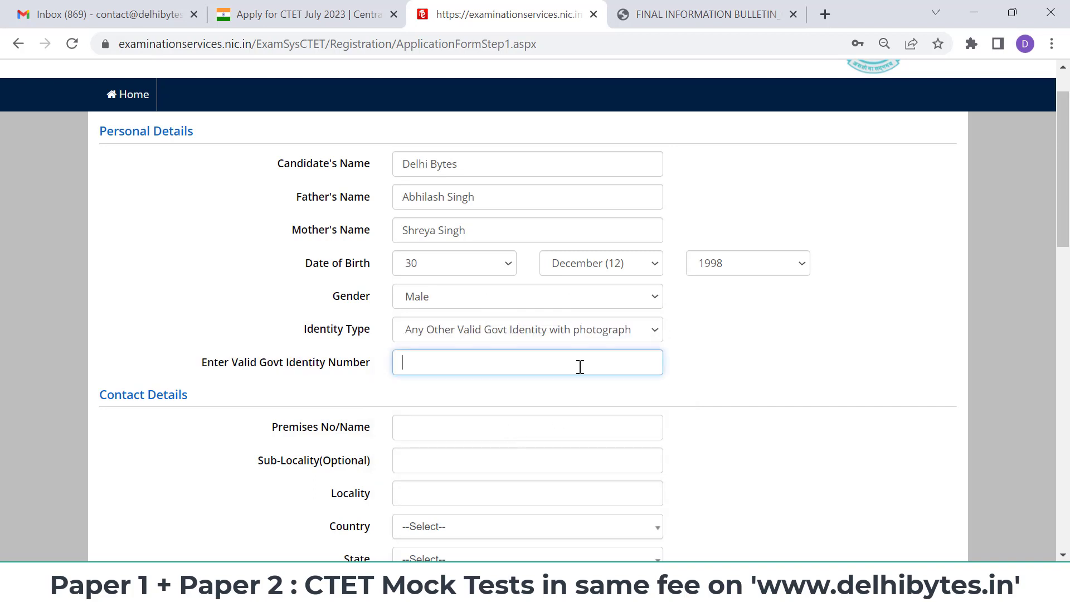
- Enter contact details, permanent address same as present, password, security question, answer and pin
scroll(580, 367, down, 2)
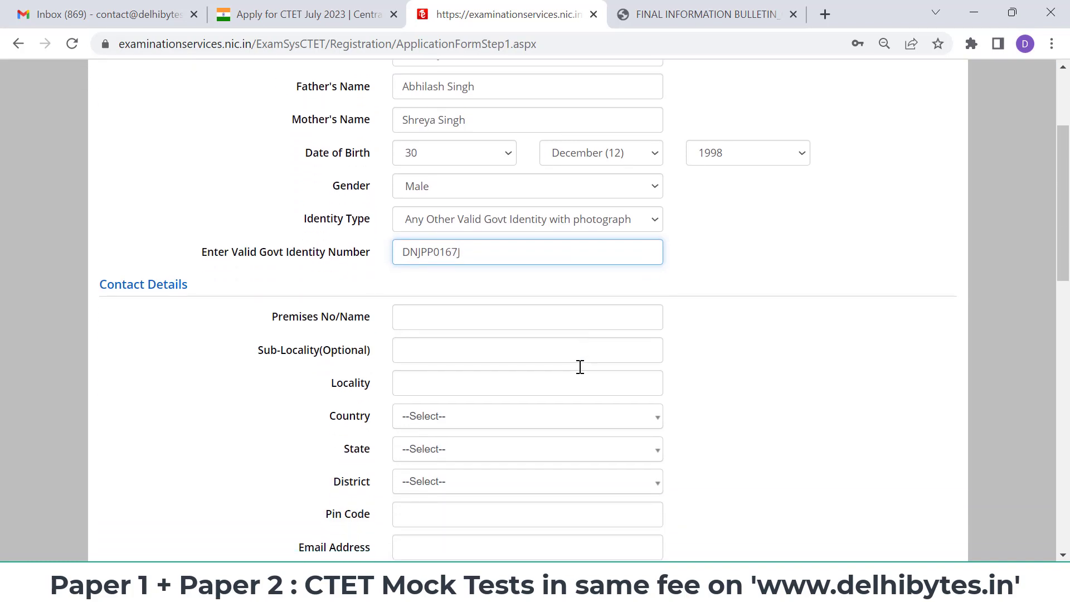
text(E)
scroll(454, 255, down, 1)
scroll(454, 255, down, 4)
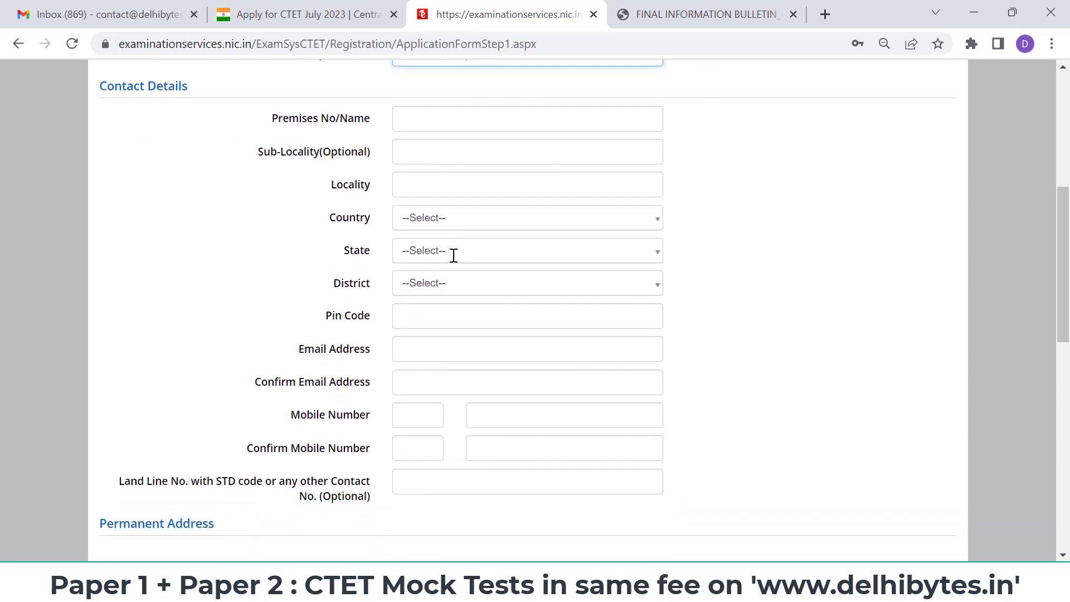
scroll(454, 255, down, 3)
scroll(454, 255, up, 6)
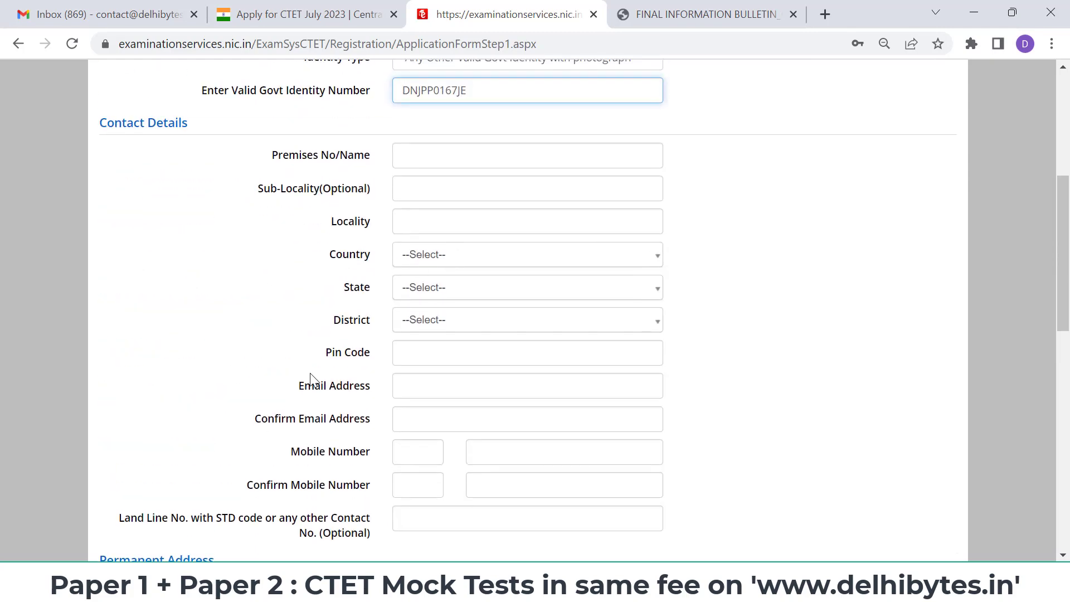
scroll(312, 381, down, 3)
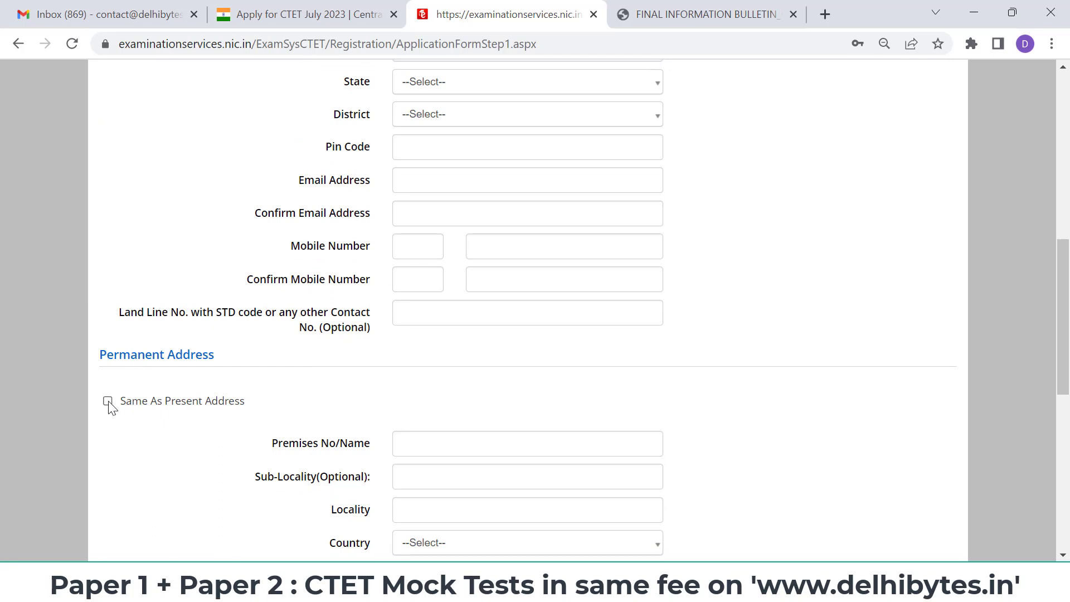
scroll(363, 426, down, 6)
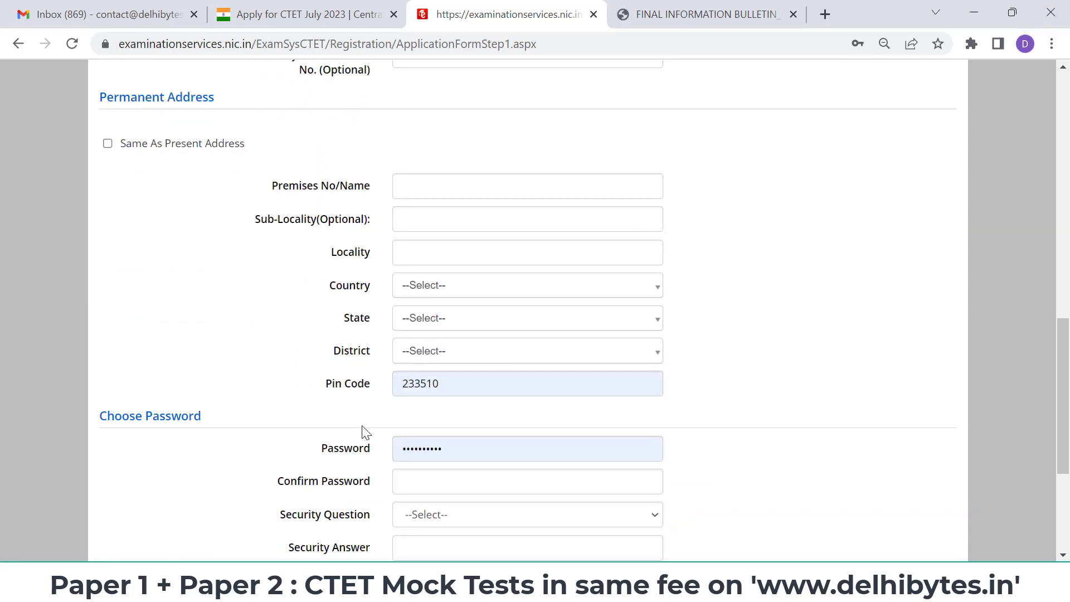
scroll(459, 355, down, 2)
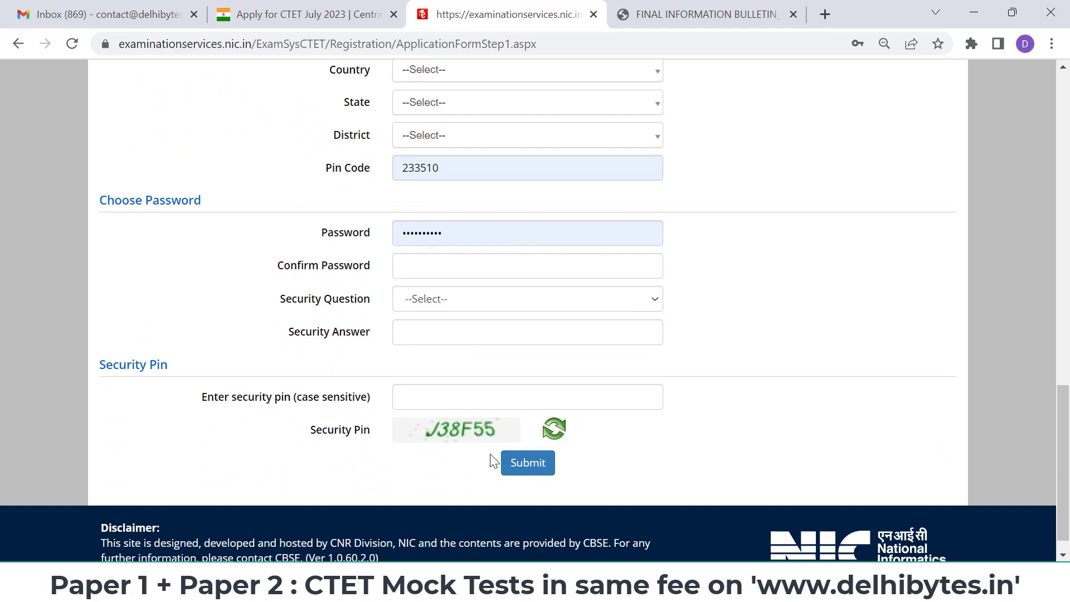
scroll(730, 343, up, 7)
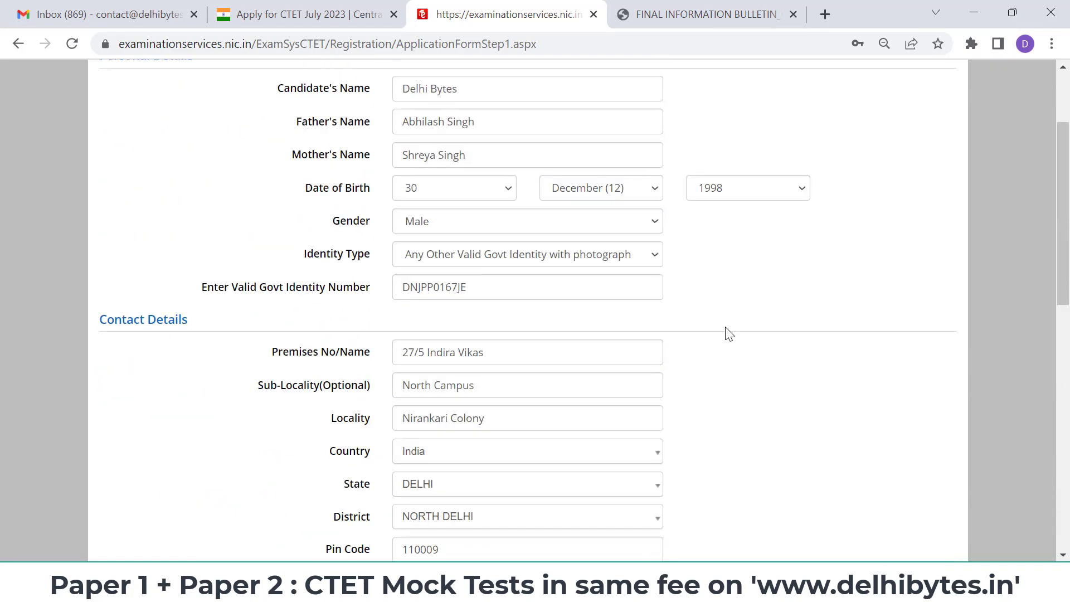
scroll(730, 335, down, 4)
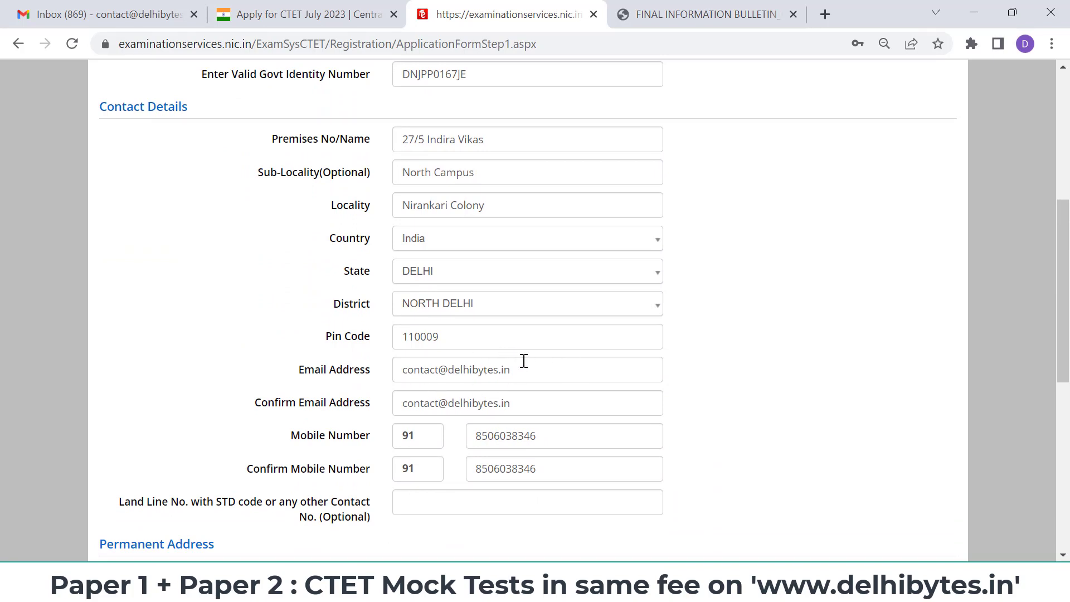
scroll(524, 361, down, 2)
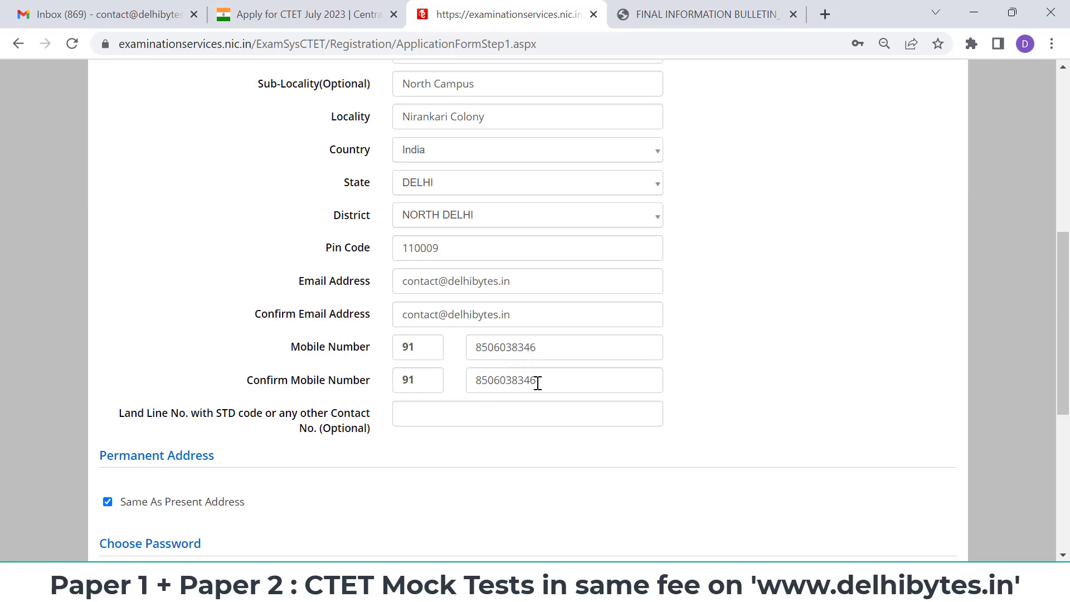
scroll(538, 383, down, 4)
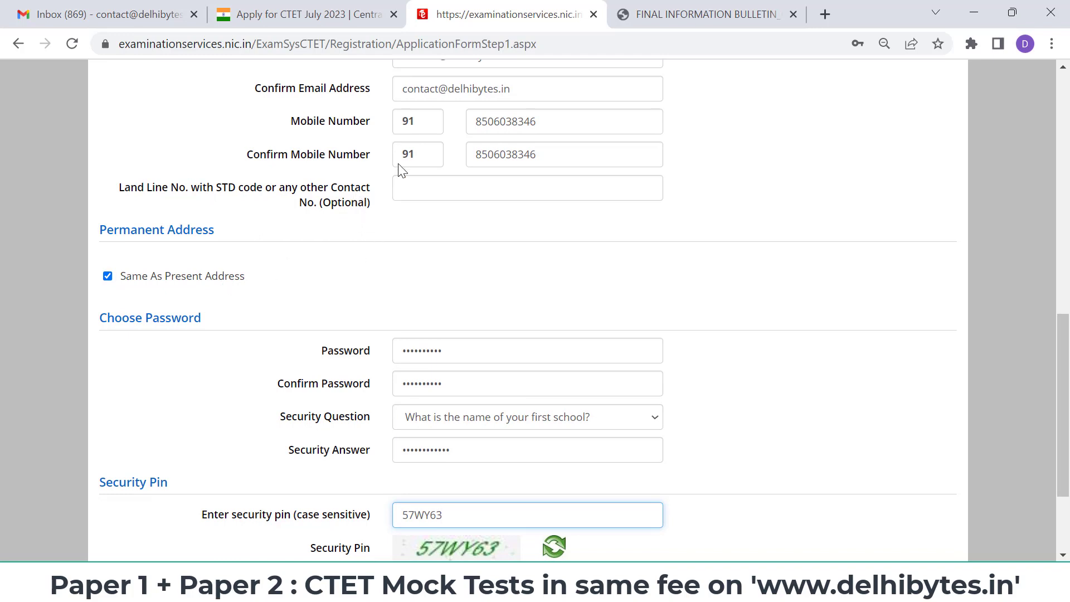
scroll(392, 269, down, 1)
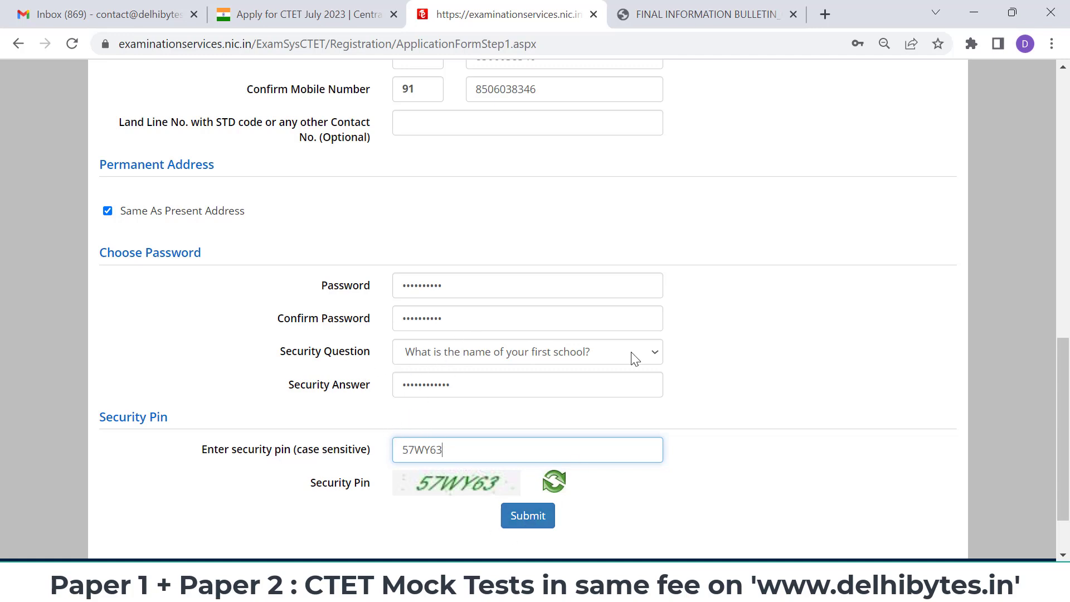
scroll(633, 358, up, 2)
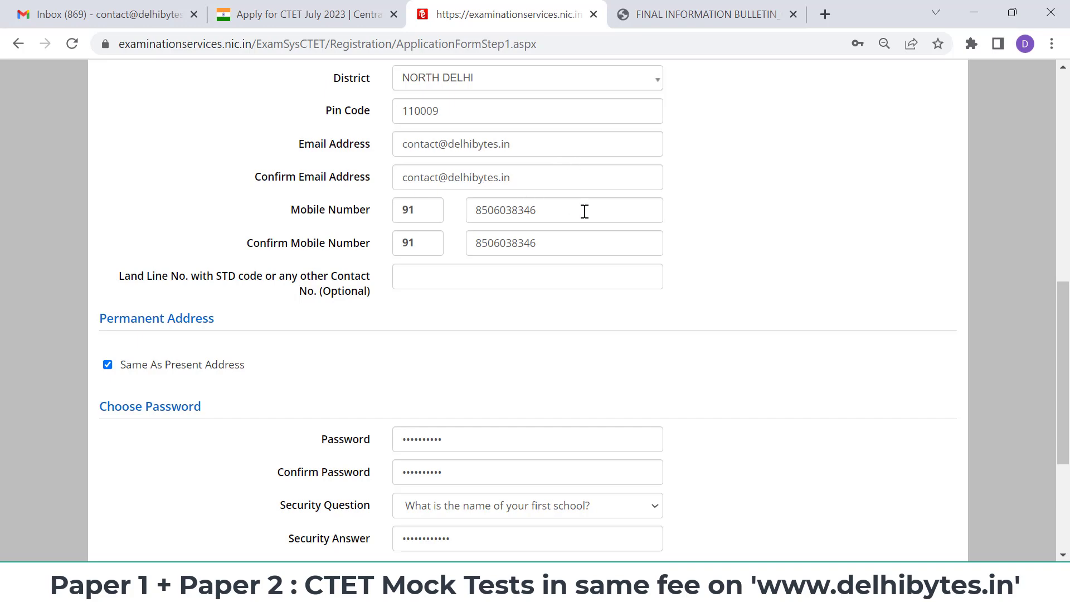
- Open delhibytes.in in a new tab and go to its CTET mock test series
click(825, 14)
text(d)
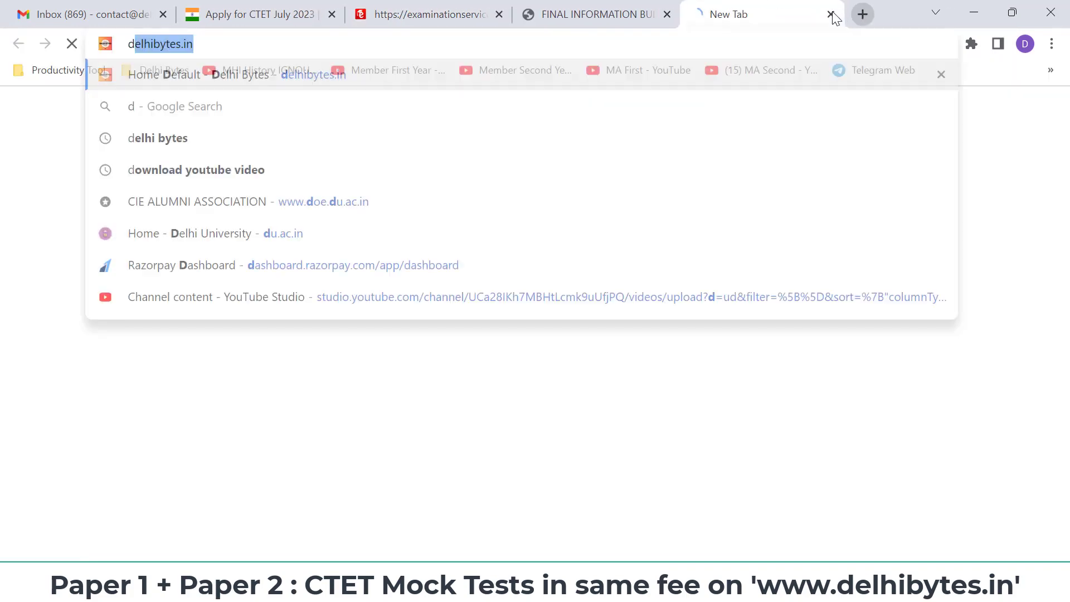
key(Return)
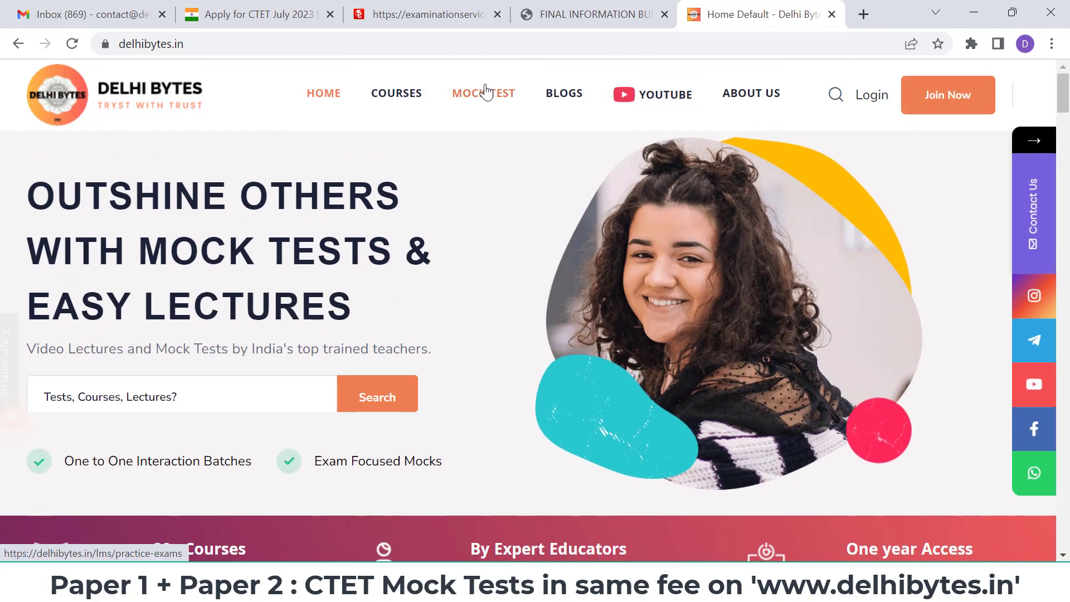
click(486, 91)
scroll(519, 290, down, 3)
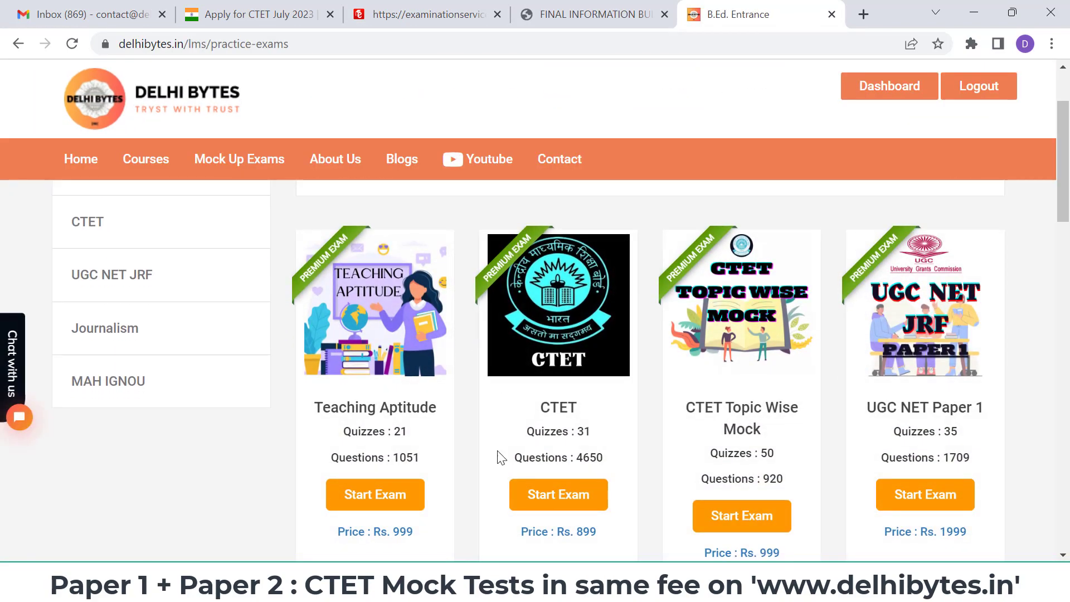
scroll(598, 372, down, 1)
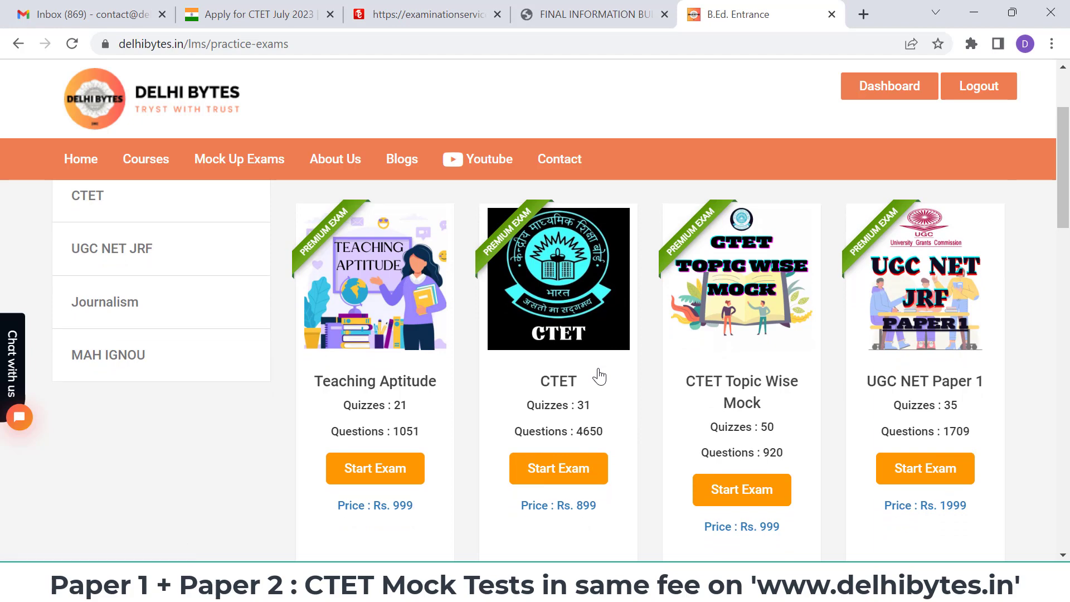
click(561, 480)
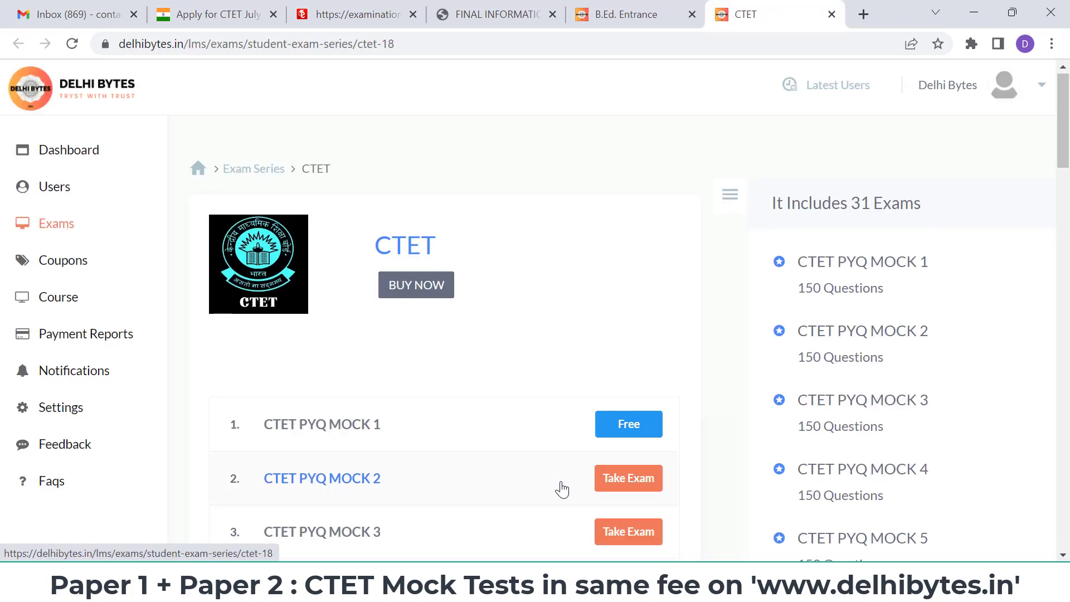
- Browse the 31-exam CTET mock series list, then return to the application form tab
scroll(562, 489, down, 2)
scroll(507, 441, down, 1)
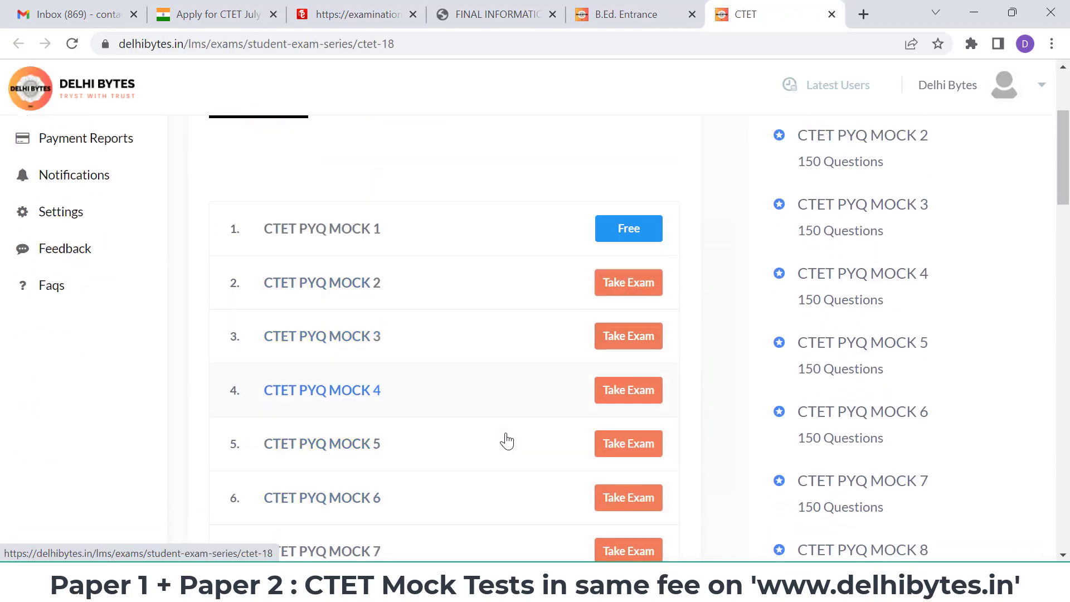
scroll(508, 441, down, 10)
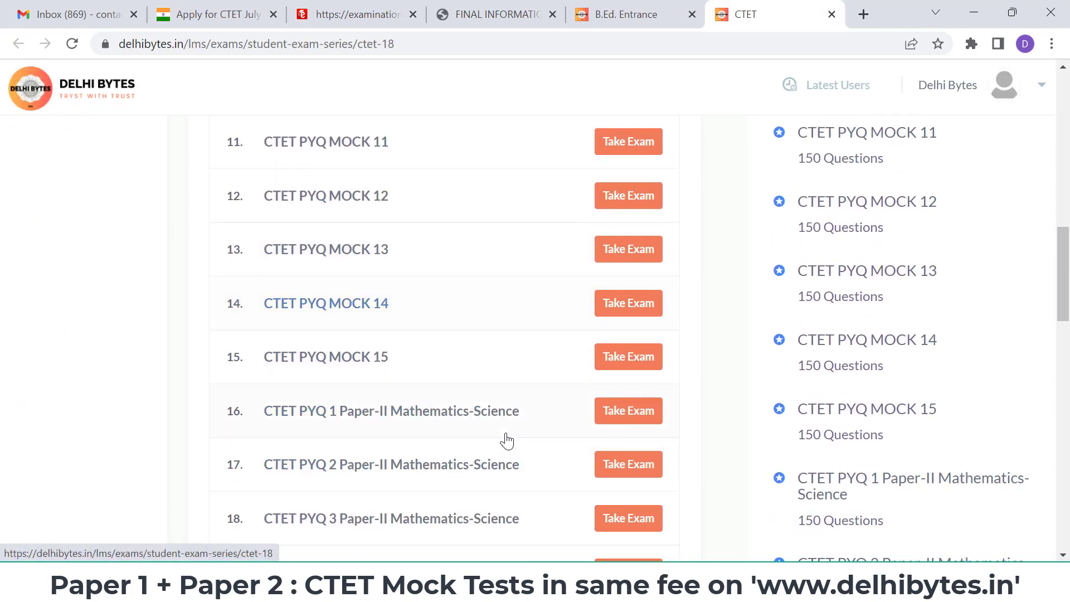
scroll(507, 441, down, 4)
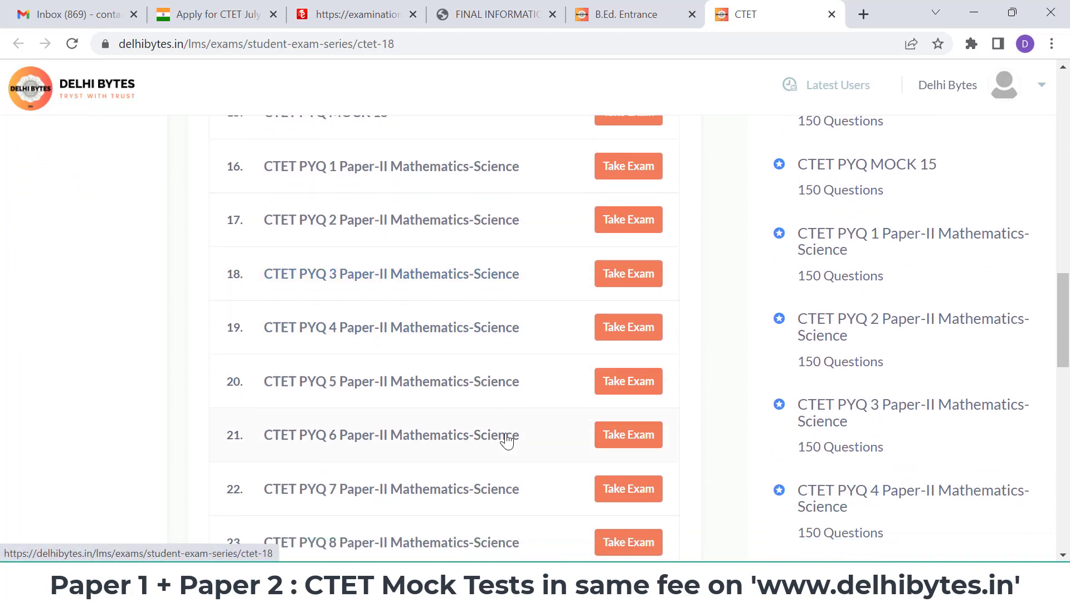
scroll(507, 441, down, 12)
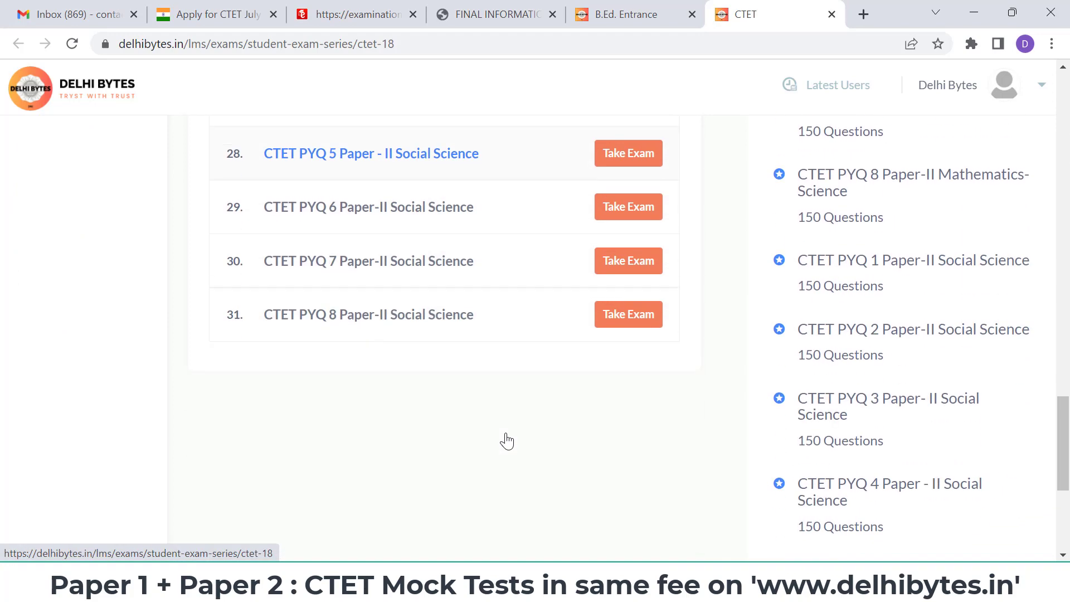
scroll(508, 440, up, 20)
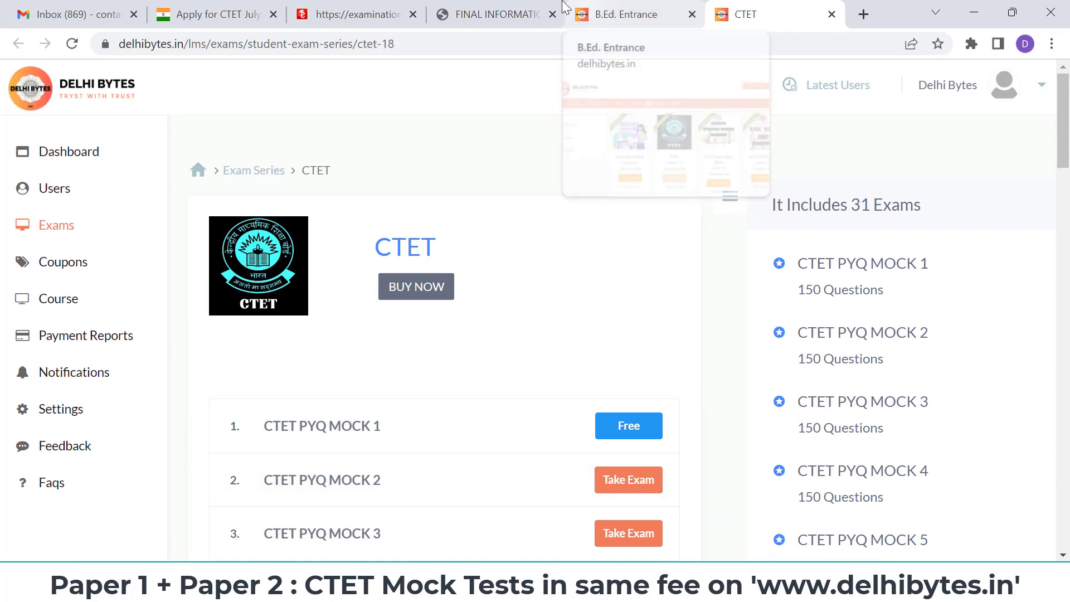
click(356, 14)
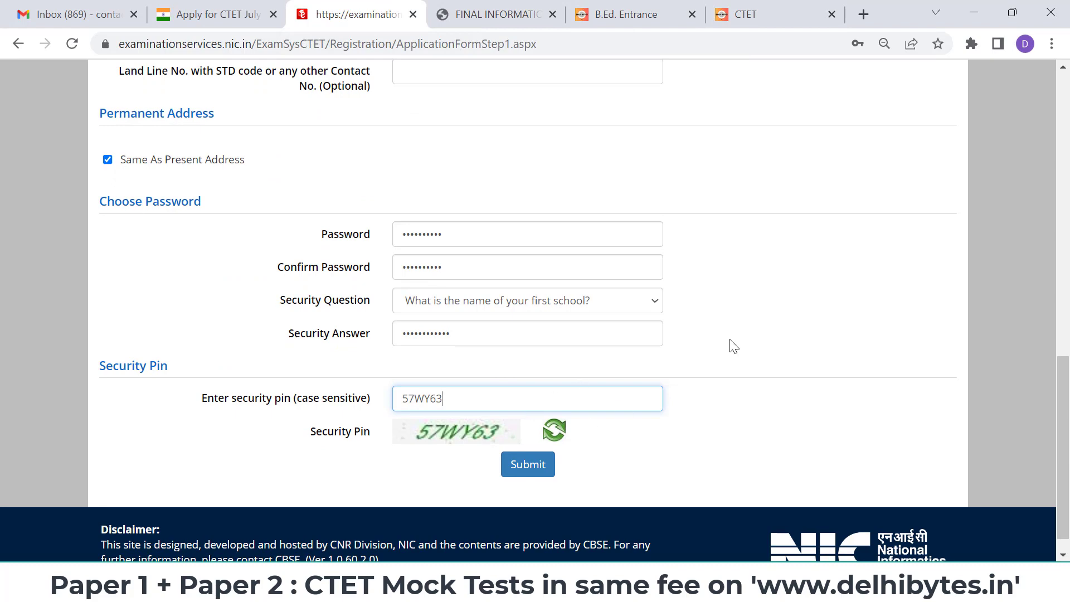
- Submit the form for review, dismiss the review notice and locate the particulars checklist
scroll(753, 333, up, 1)
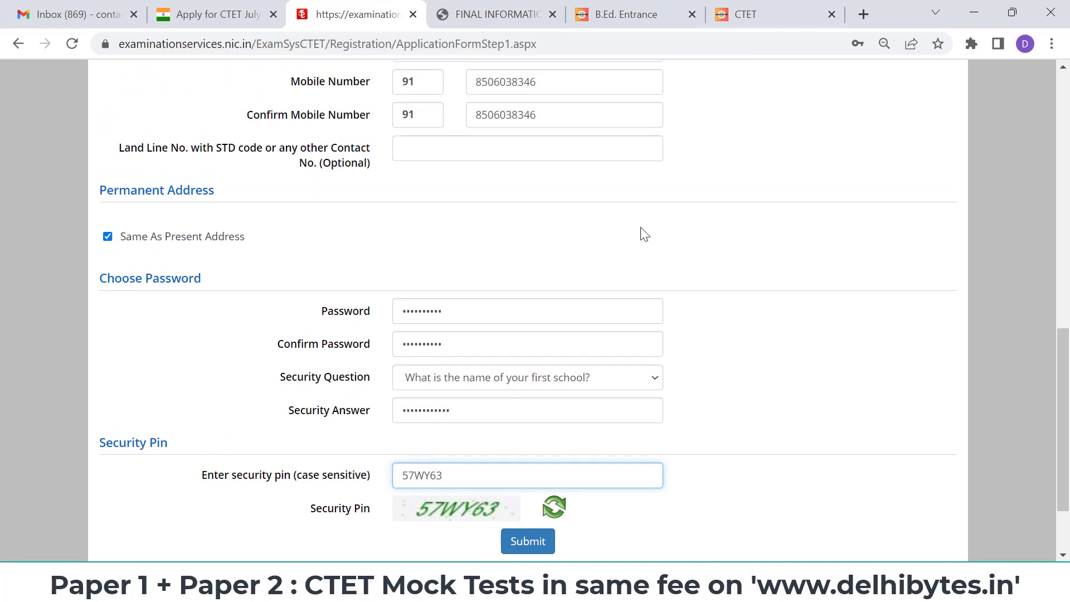
click(533, 539)
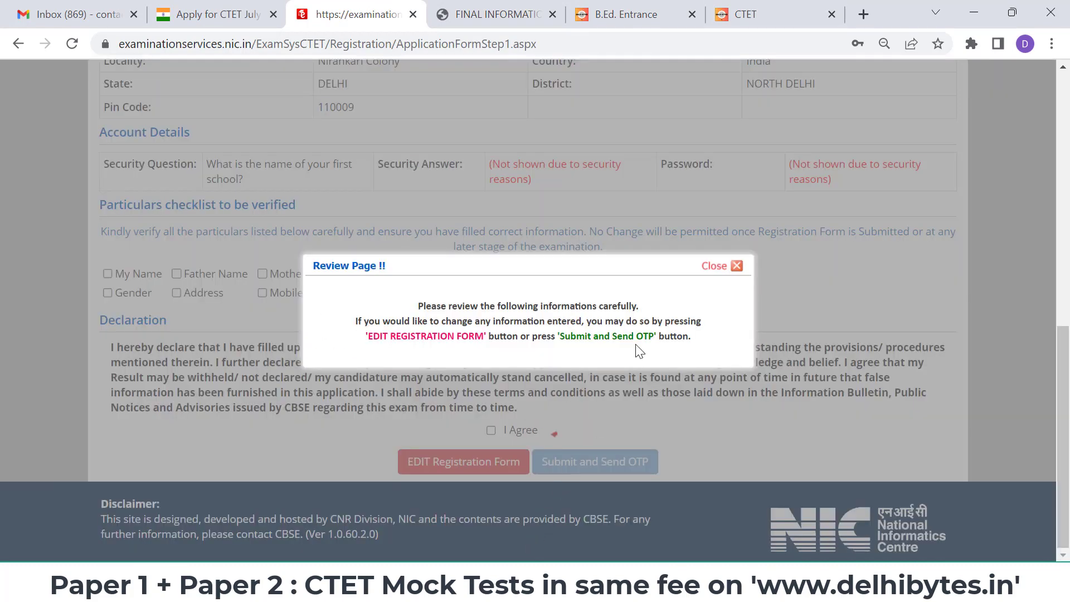
click(737, 267)
scroll(724, 273, up, 2)
scroll(725, 273, up, 5)
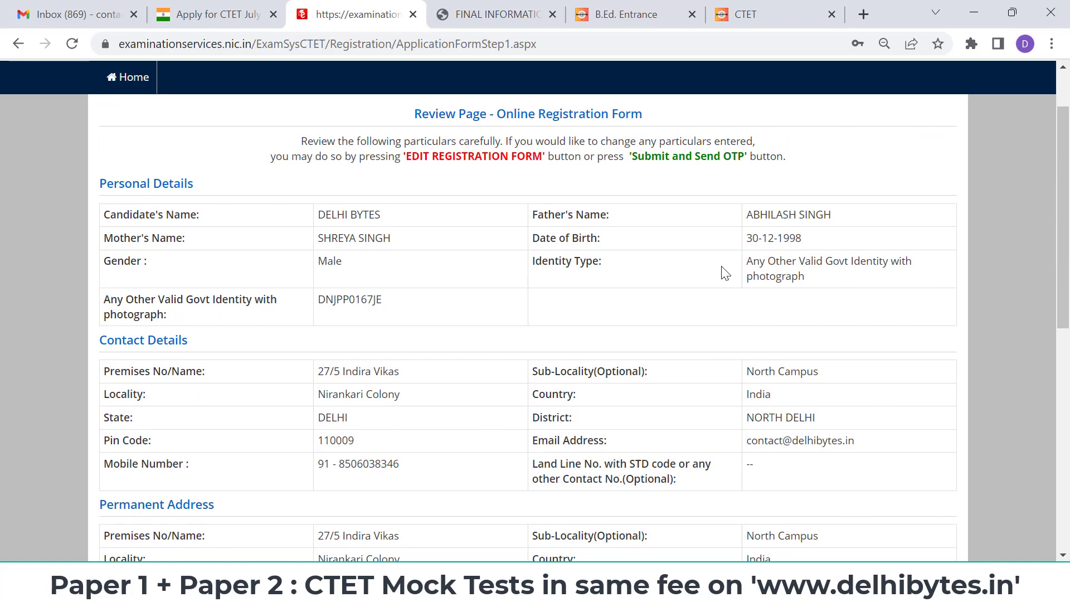
scroll(724, 273, down, 5)
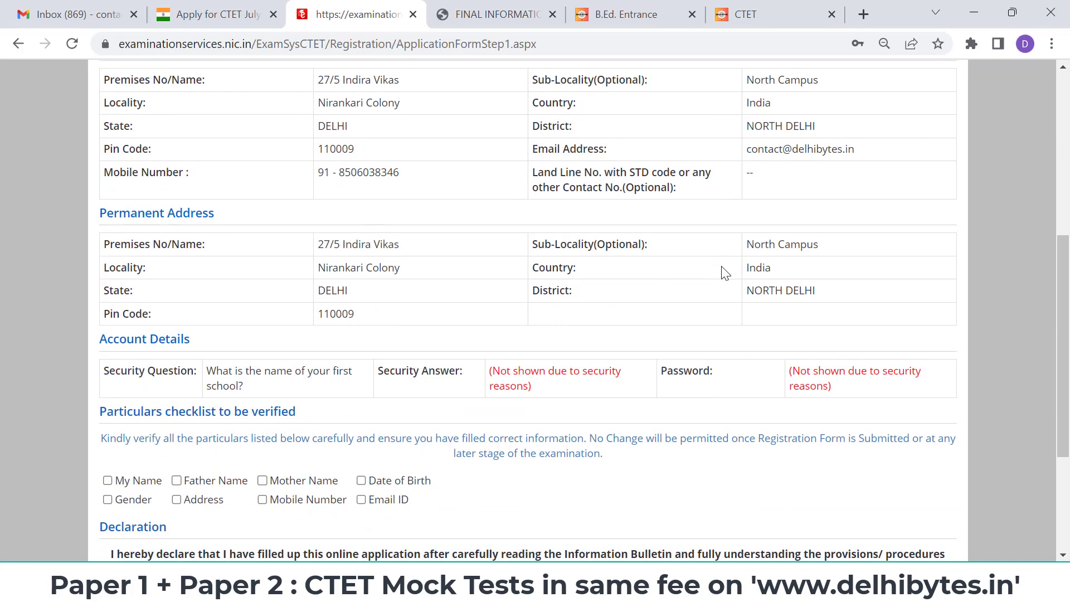
scroll(724, 273, down, 2)
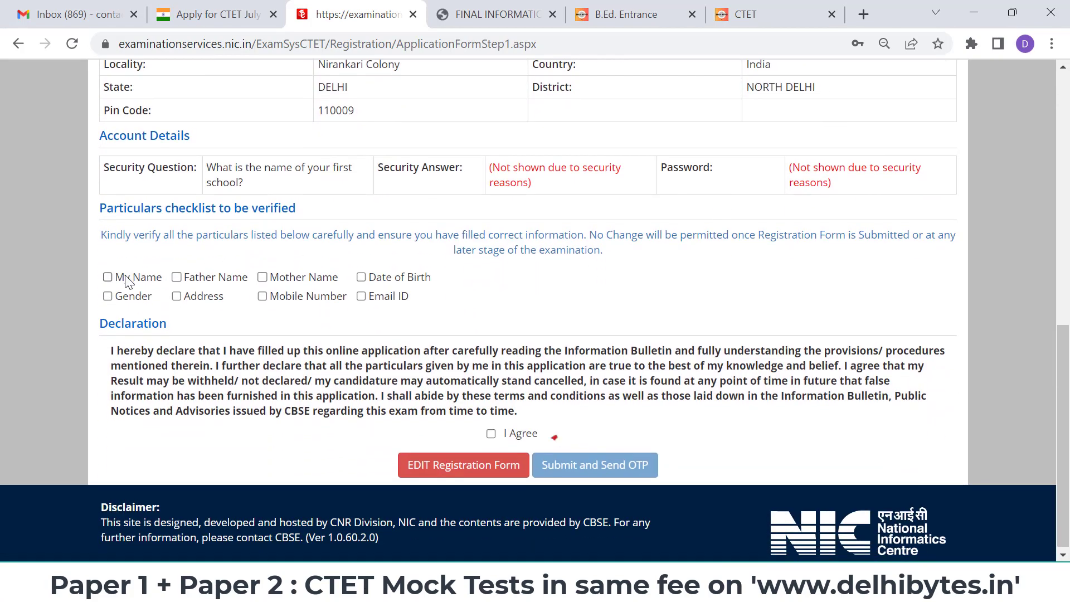
- Verify name, parents' names, birth date, gender and address, agree, and submit to receive an OTP
click(127, 281)
click(177, 277)
click(263, 278)
click(384, 281)
click(138, 298)
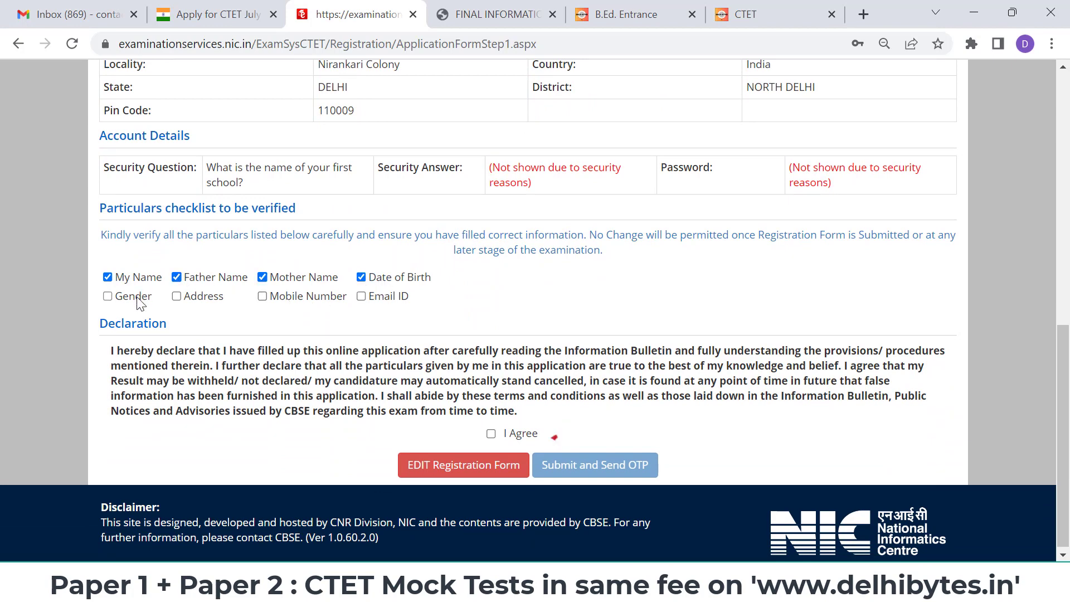
click(177, 297)
click(491, 434)
click(561, 469)
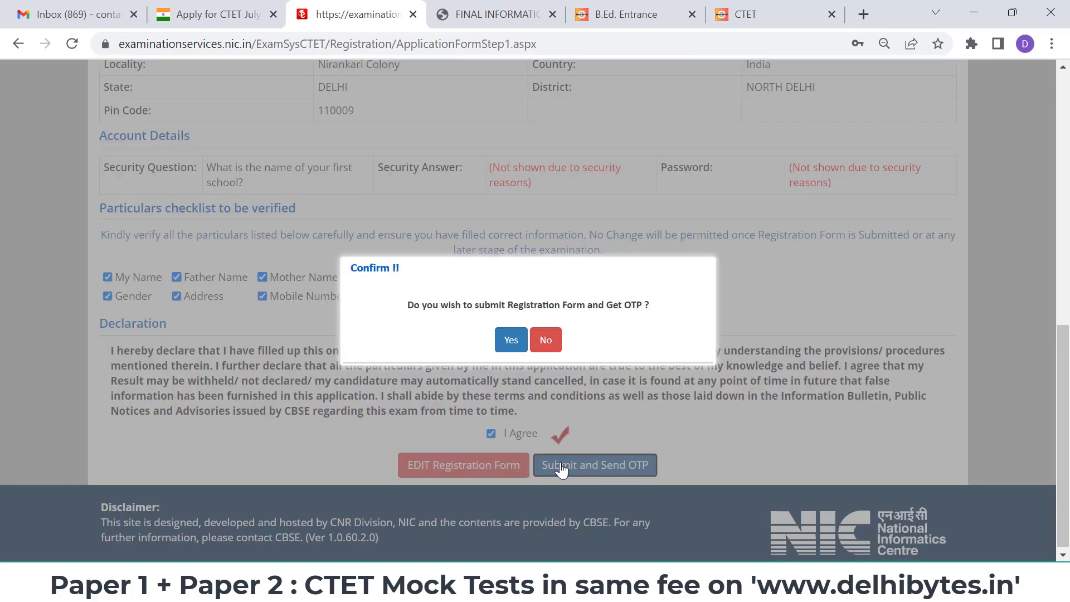
click(510, 338)
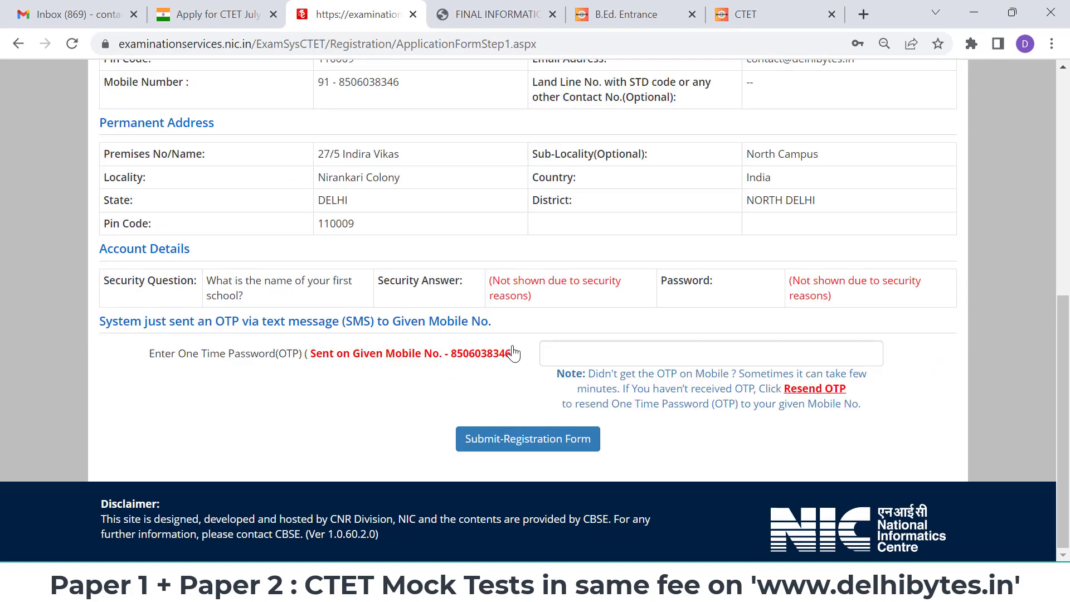
- Paste the OTP and submit the registration form, declining Chrome's save-password offer
scroll(514, 352, up, 2)
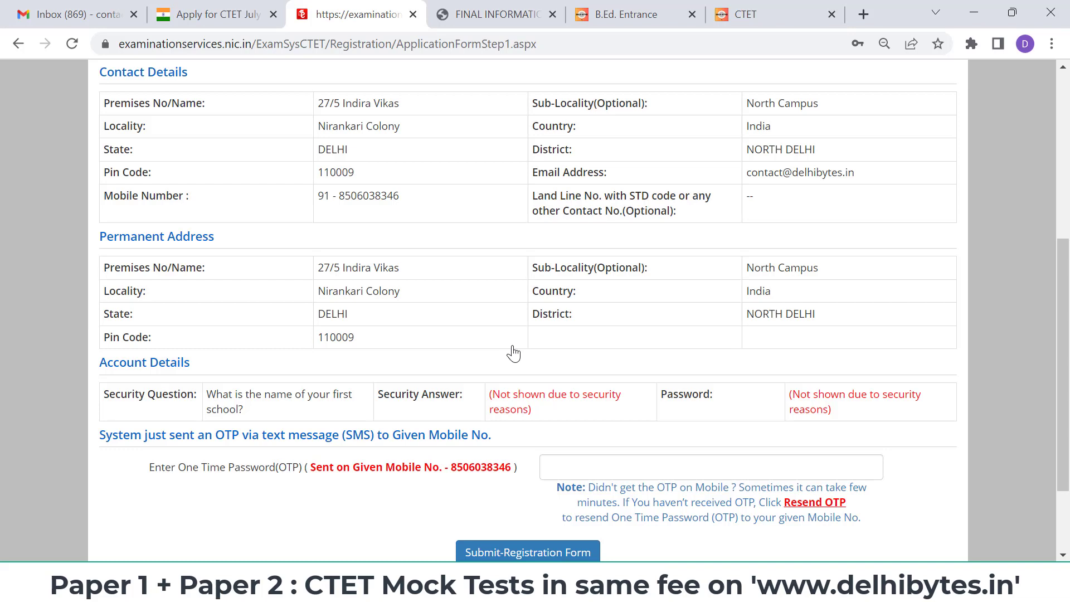
click(672, 466)
key(ctrl+v)
scroll(671, 465, down, 1)
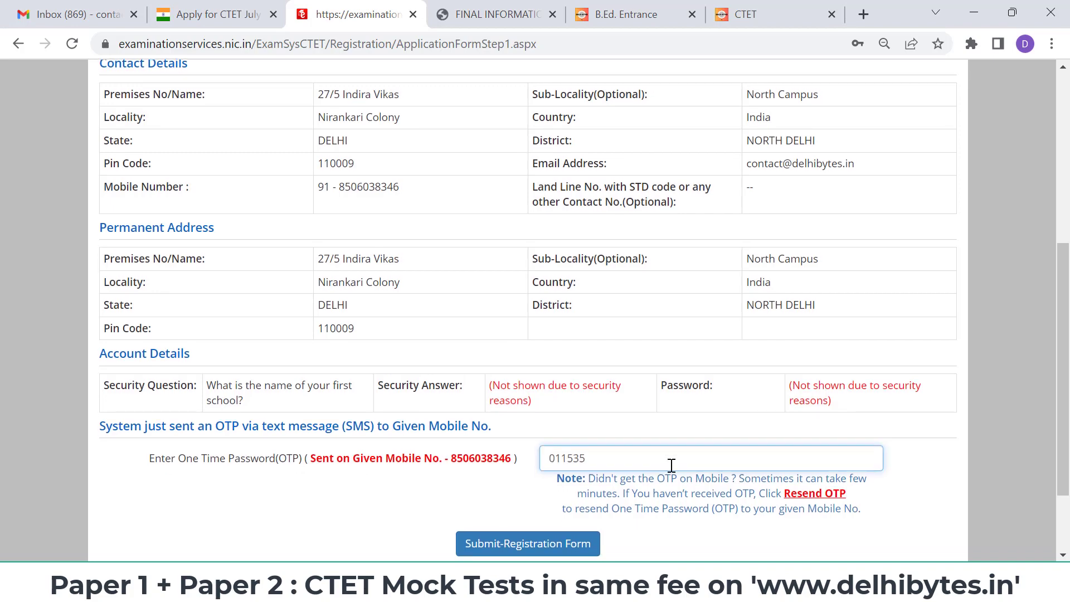
click(510, 539)
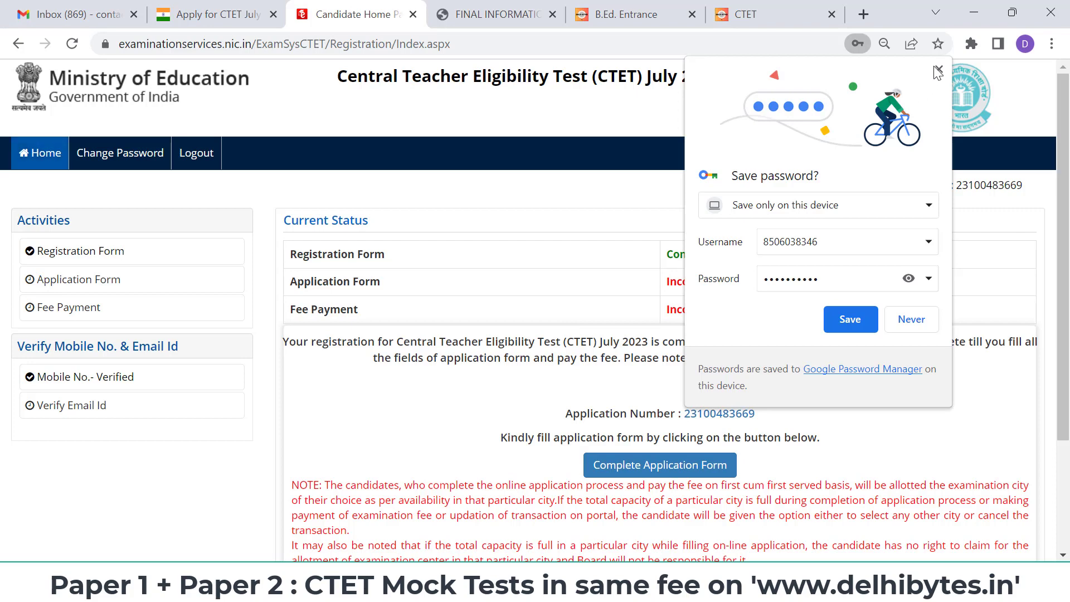
click(849, 319)
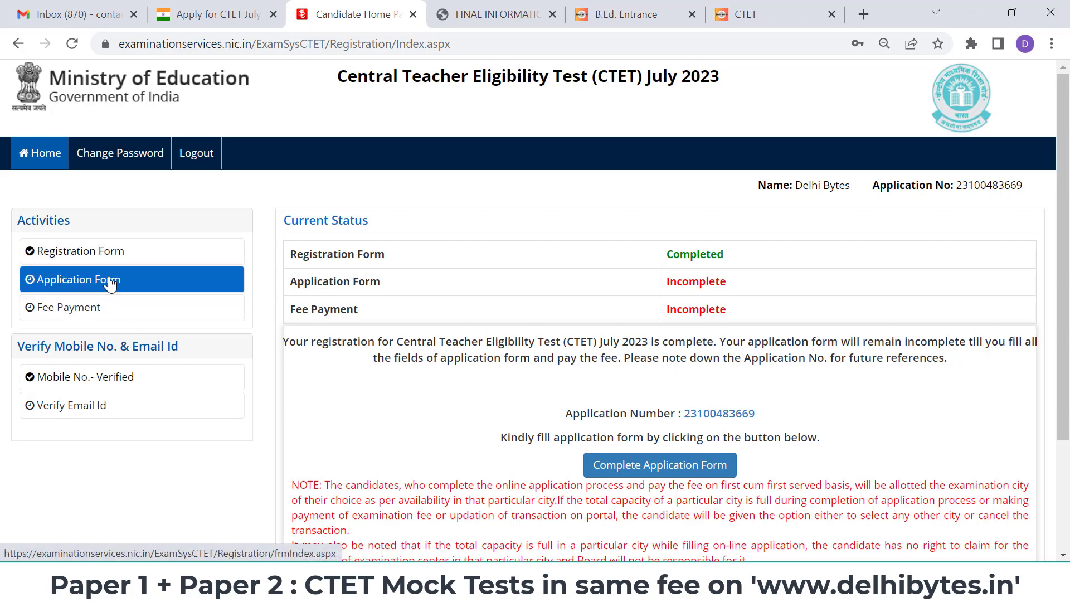
- Open the Application Form steps and begin the Personal Details step
click(677, 469)
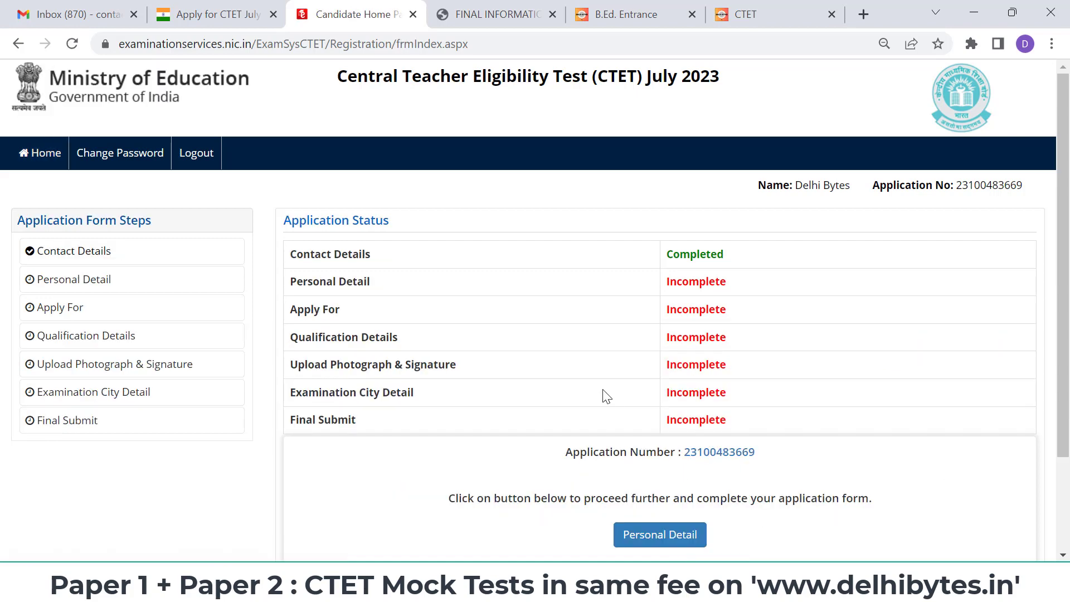
scroll(606, 396, down, 1)
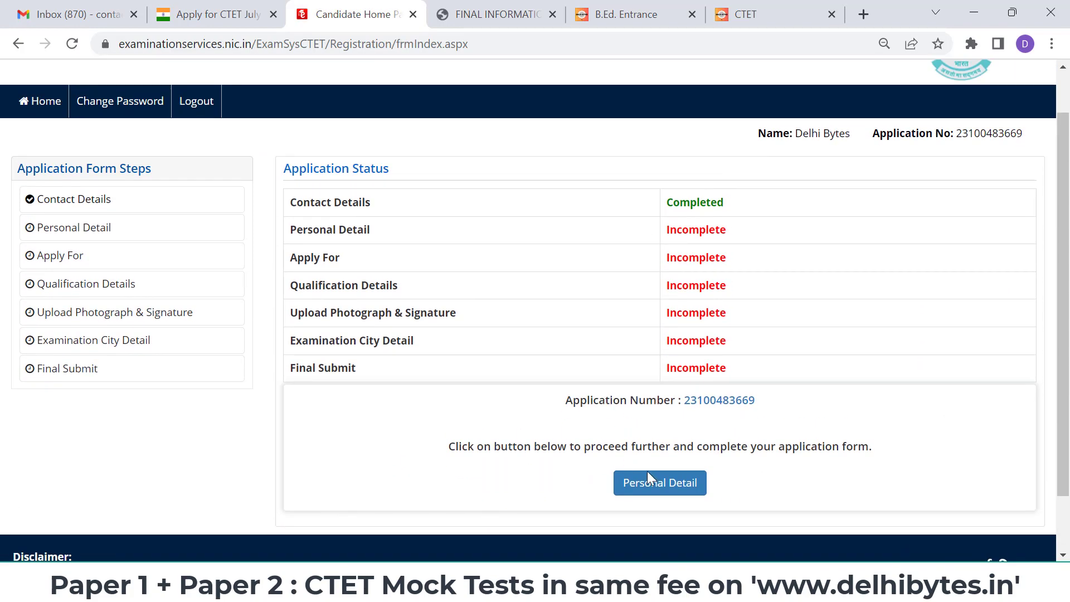
click(656, 484)
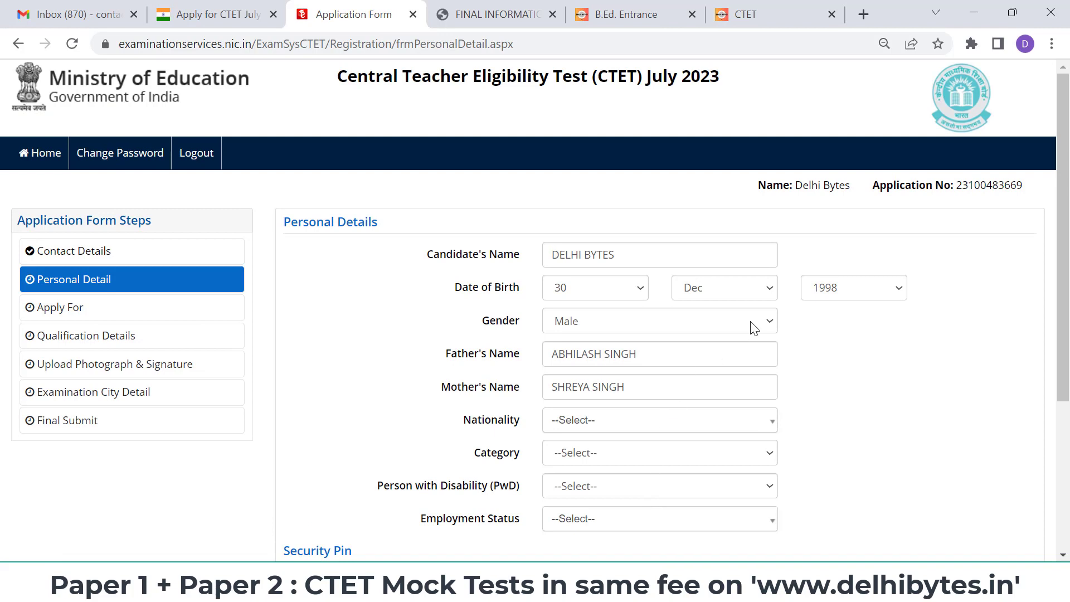
- Set nationality to Indian, category to General, and person with disability to No
scroll(751, 323, down, 3)
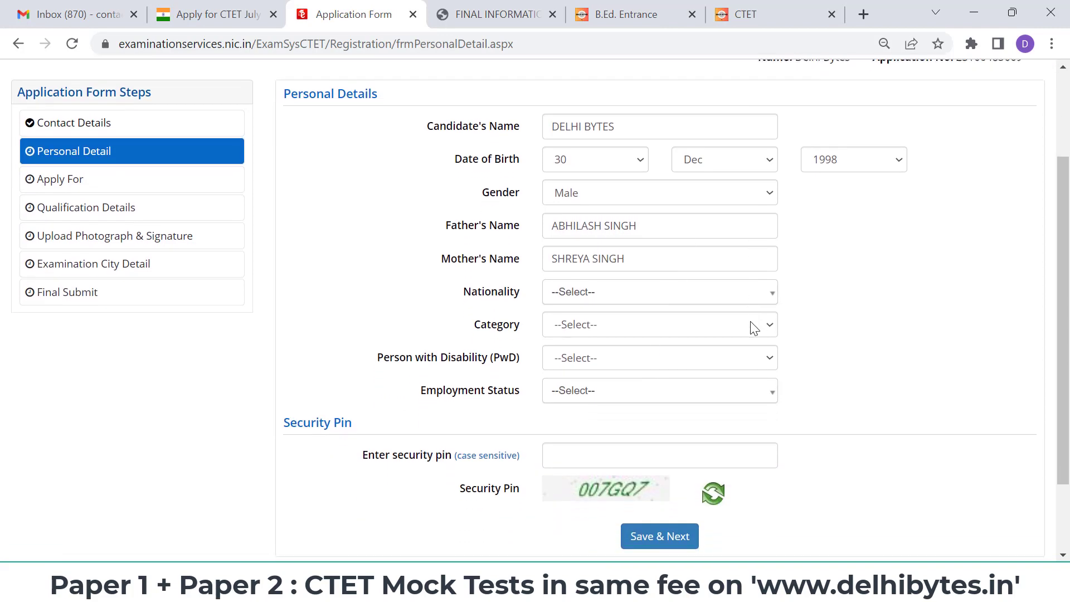
scroll(753, 329, up, 1)
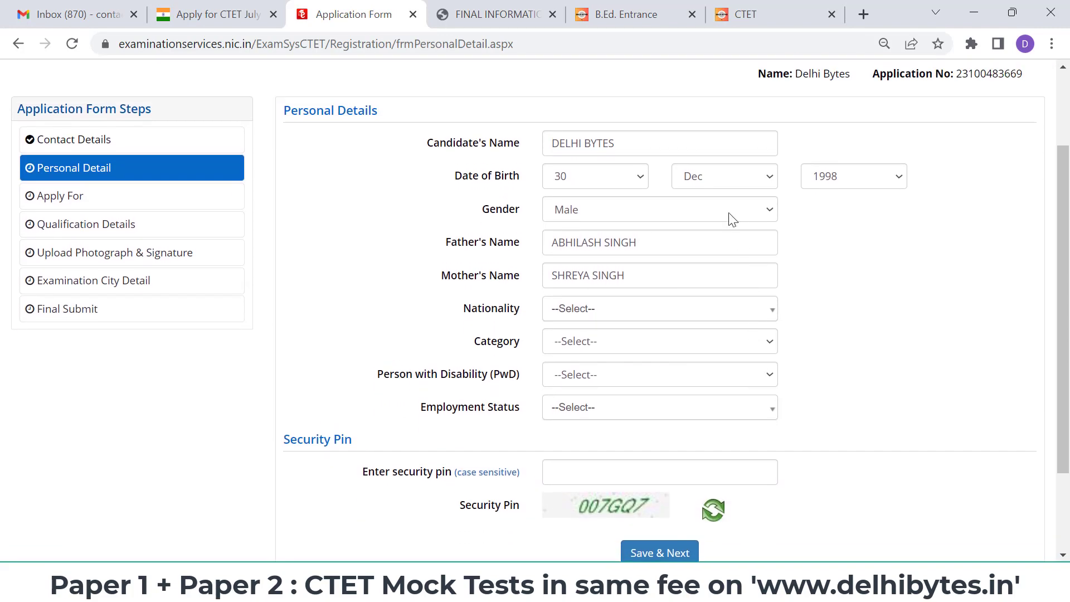
click(709, 316)
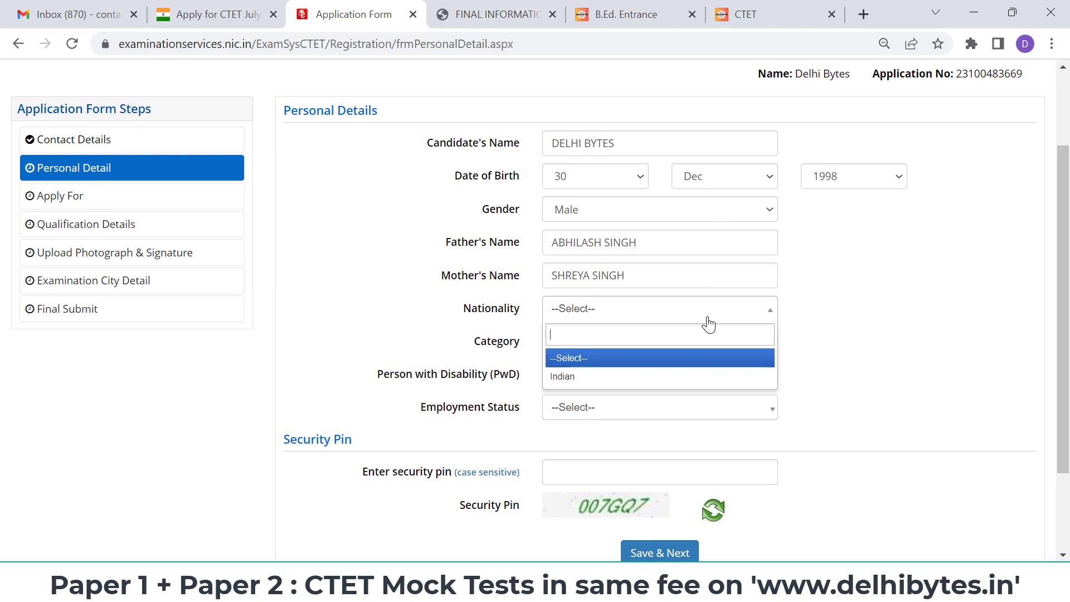
click(653, 383)
click(681, 340)
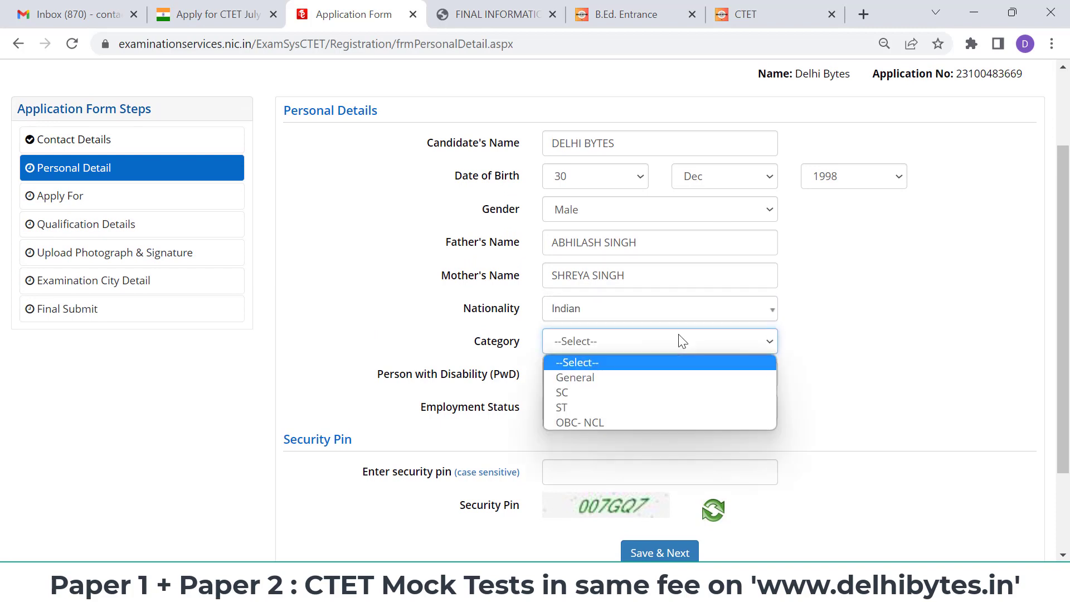
click(625, 377)
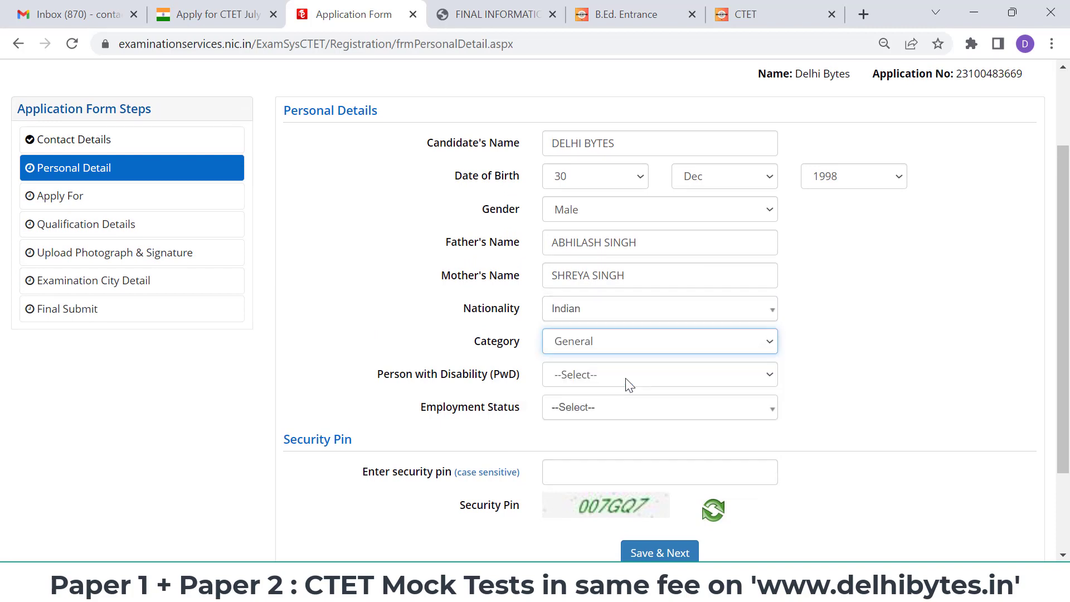
click(639, 375)
click(617, 425)
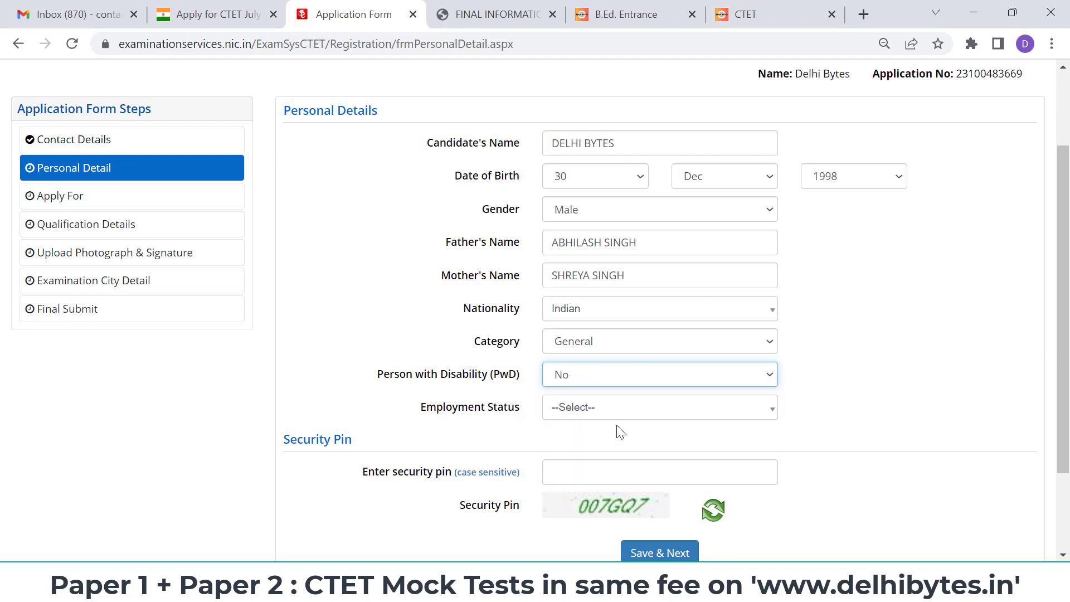
- Set employment status to Not Employed after briefly trying Employed as Teacher
click(643, 417)
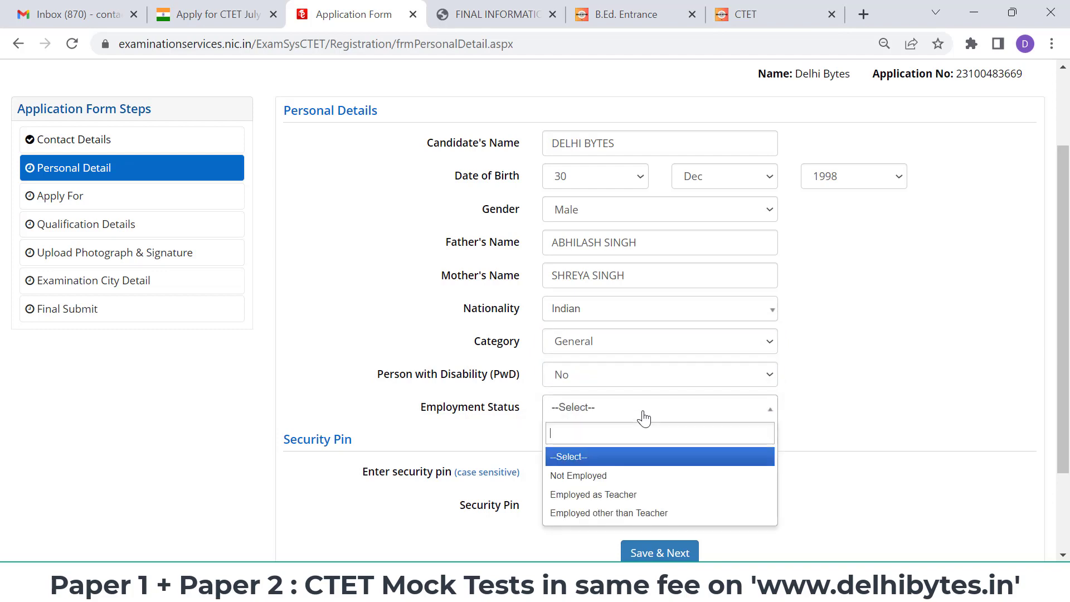
click(637, 478)
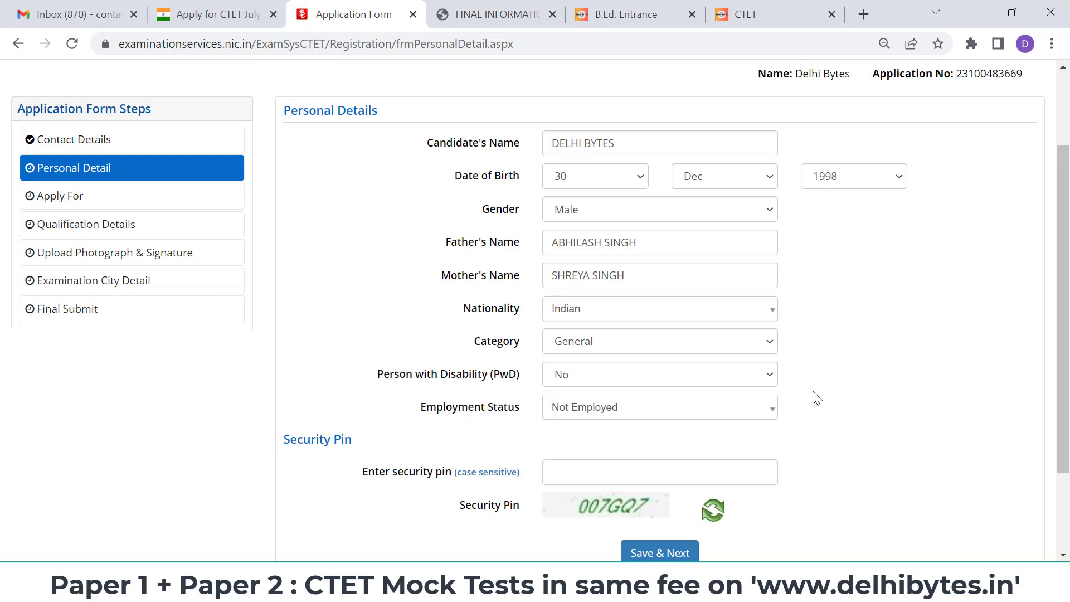
click(730, 415)
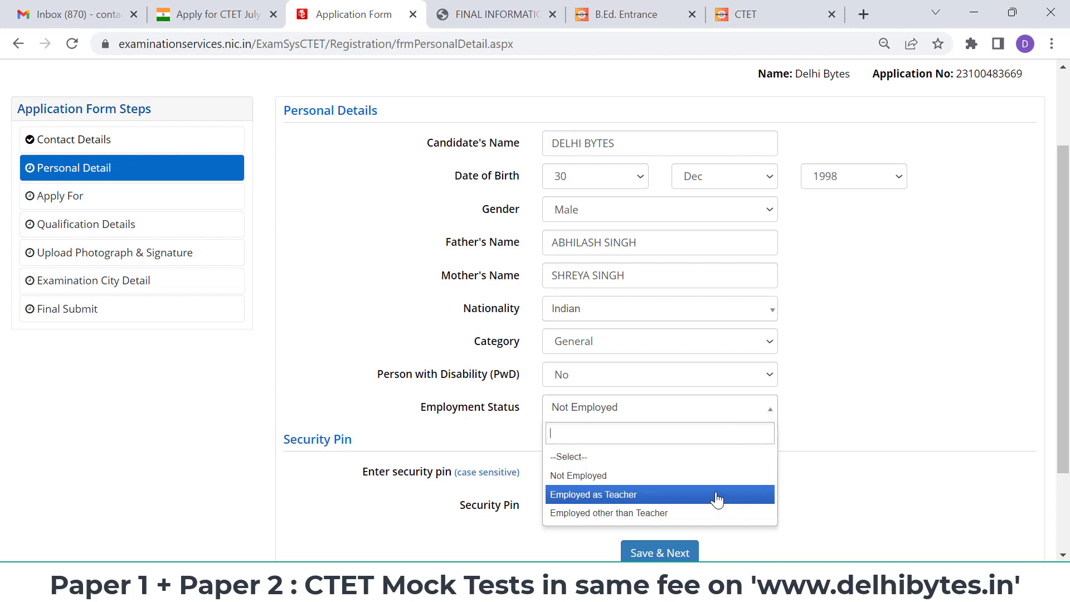
click(716, 498)
click(711, 416)
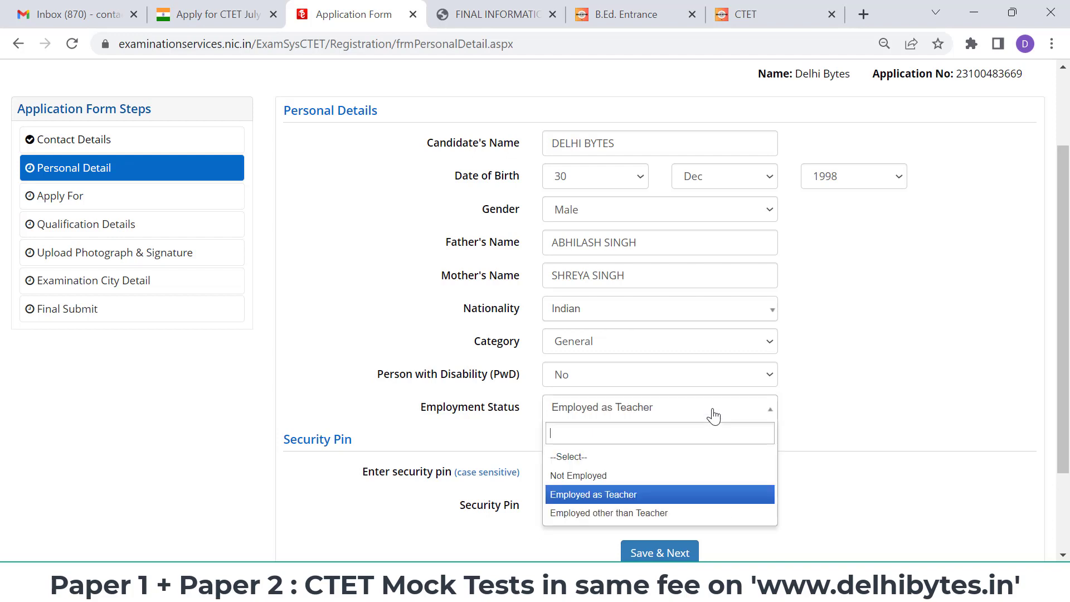
click(649, 477)
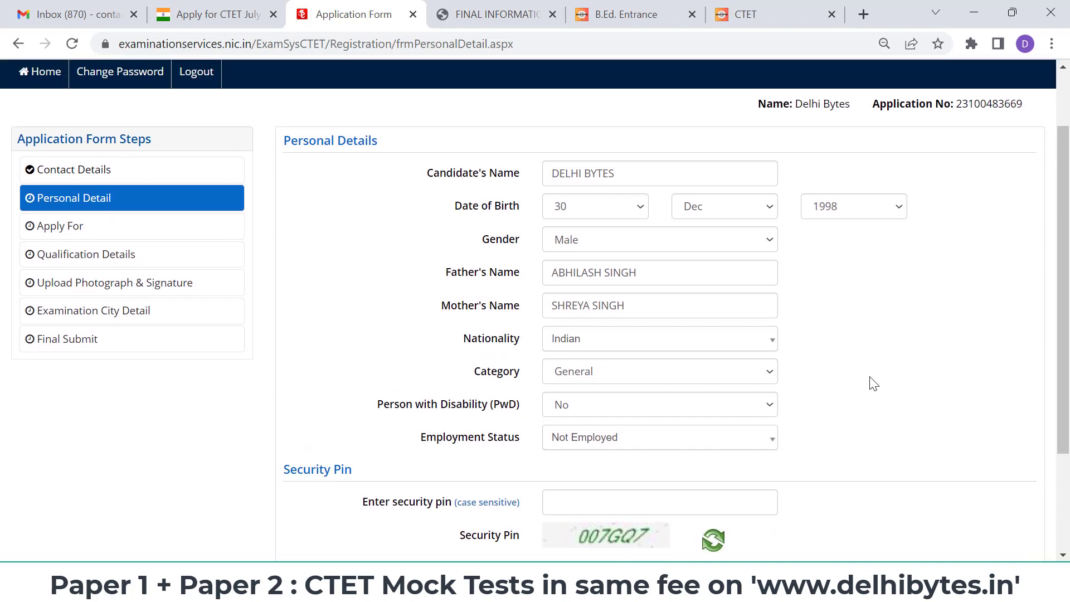
- Enter the security pin, then save the personal details and confirm with Yes
scroll(873, 383, down, 1)
click(672, 420)
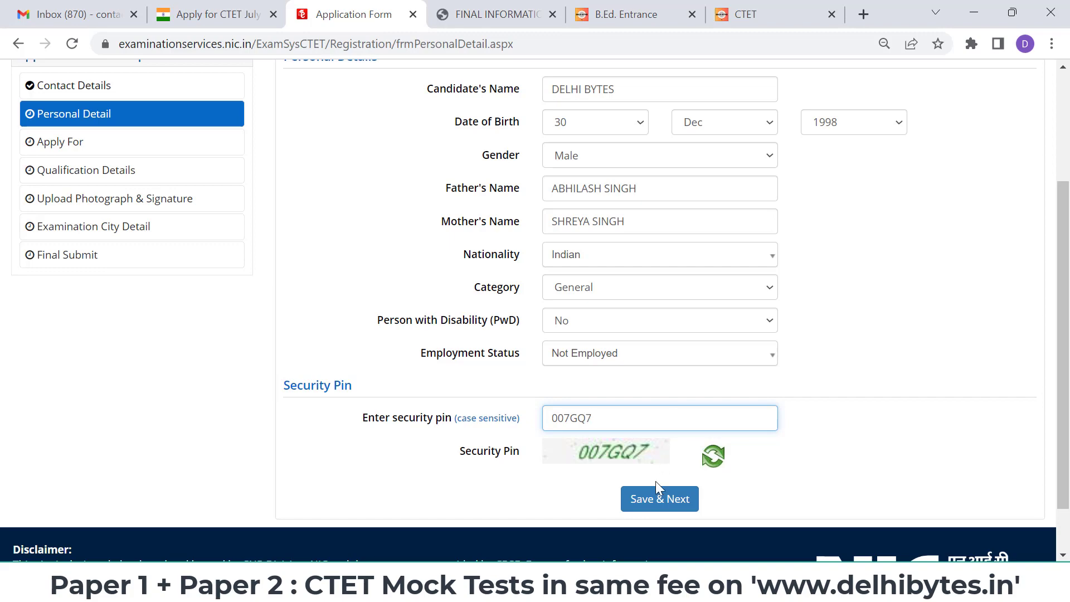
click(658, 497)
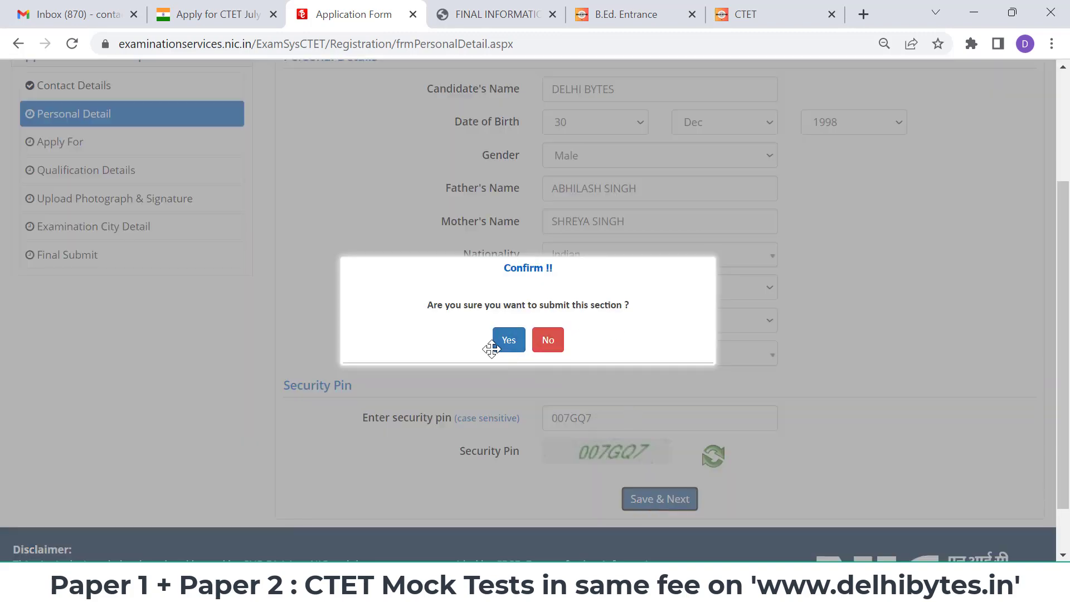
click(500, 347)
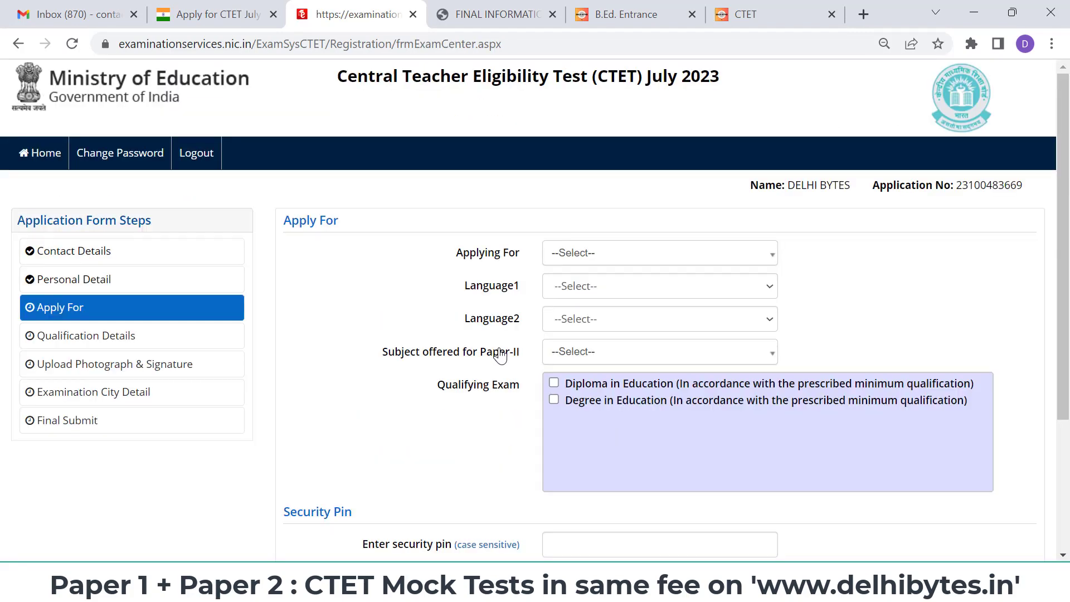
- Show the Applying For options (Paper-I, Paper-II, both), then view the Delhi Bytes mock tab
click(655, 260)
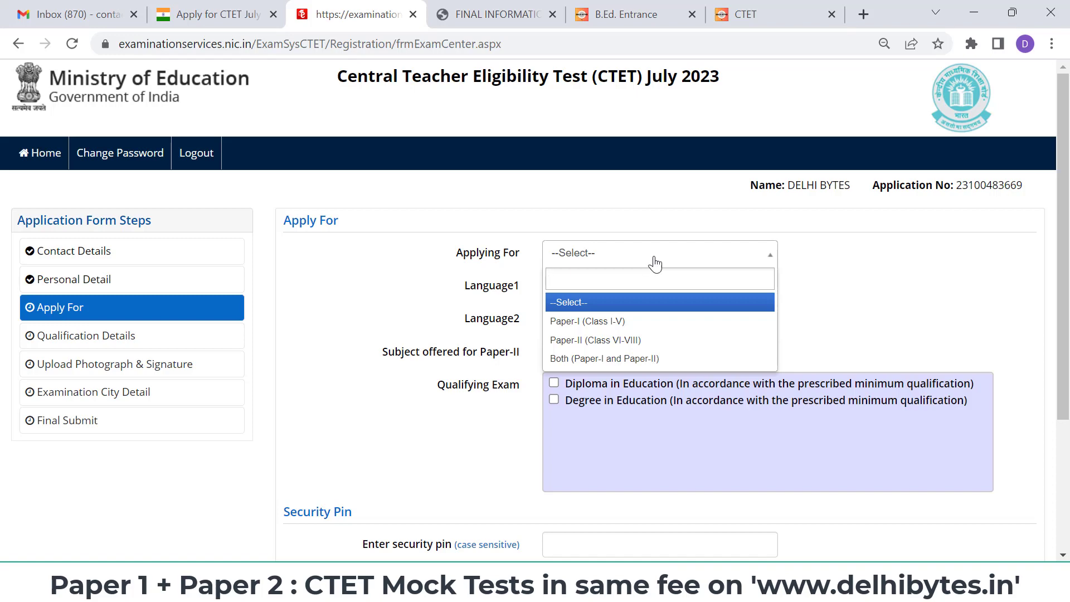
click(761, 11)
scroll(585, 345, down, 3)
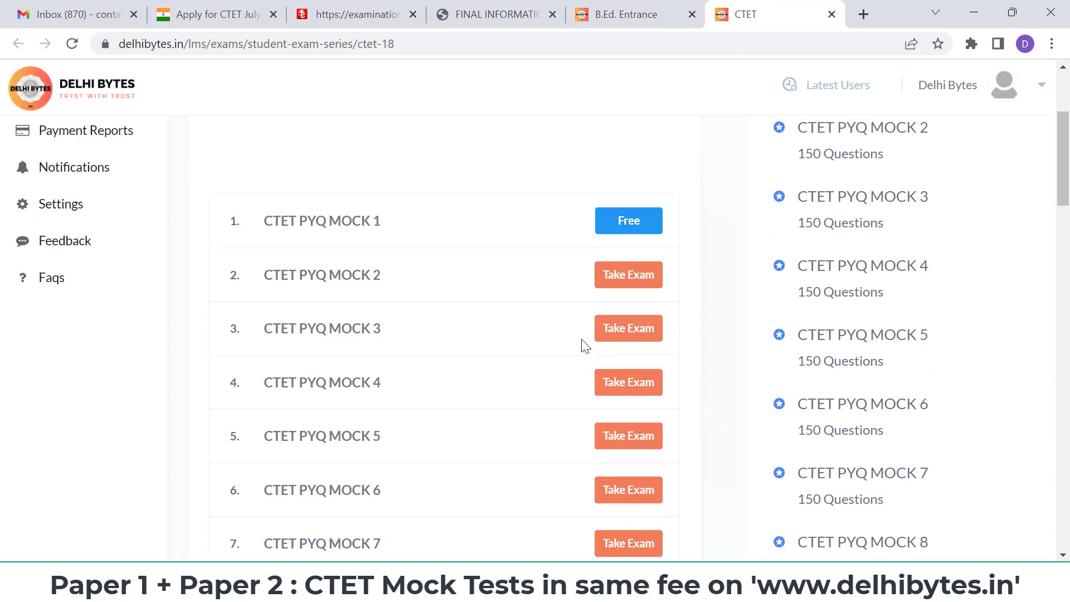
scroll(585, 345, down, 20)
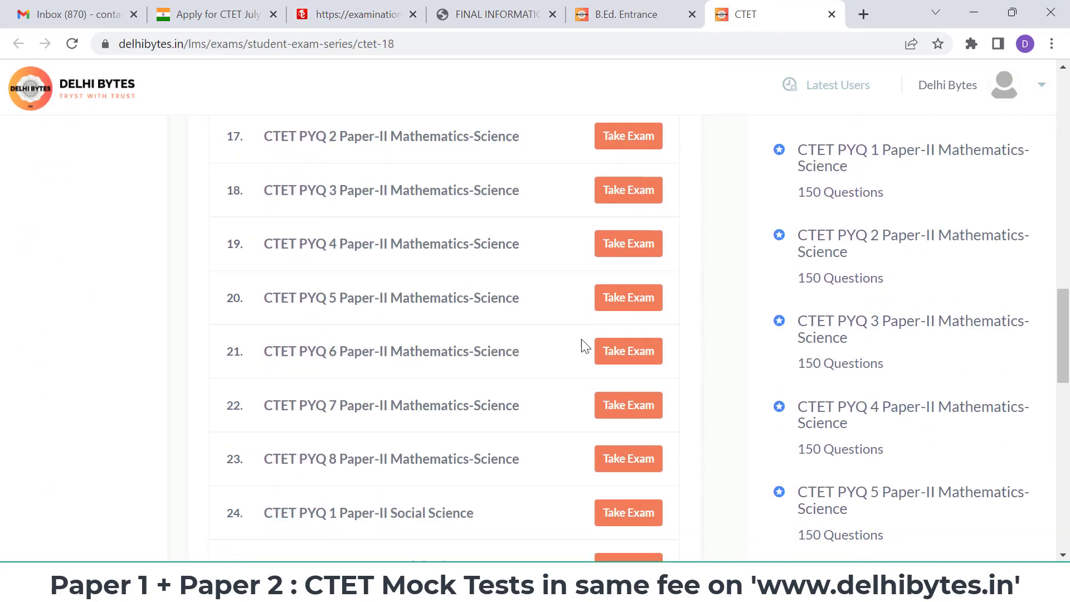
scroll(584, 346, down, 2)
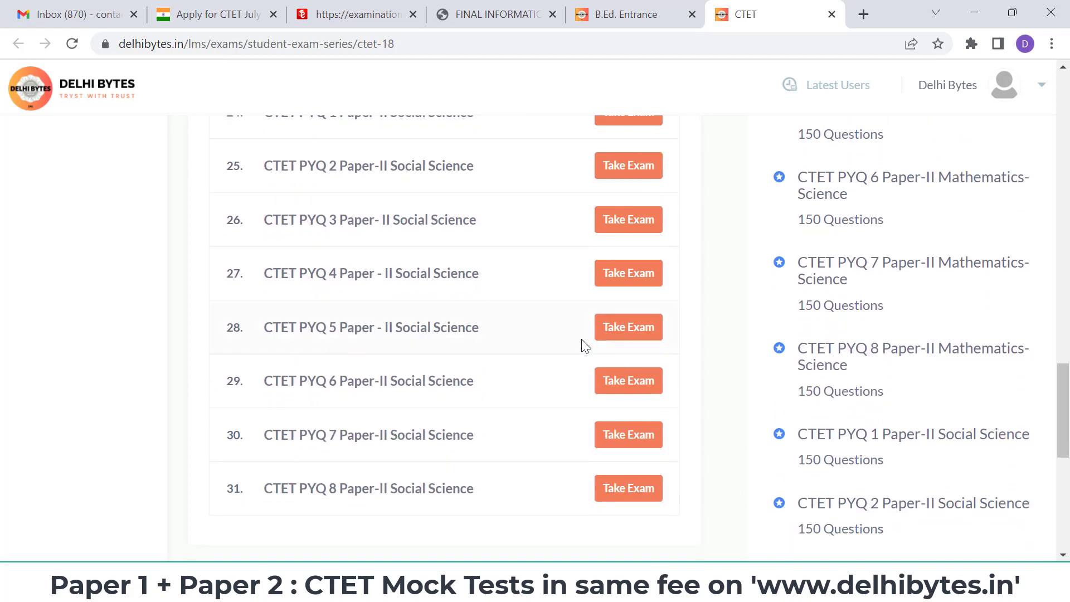
scroll(582, 343, down, 4)
scroll(582, 343, up, 20)
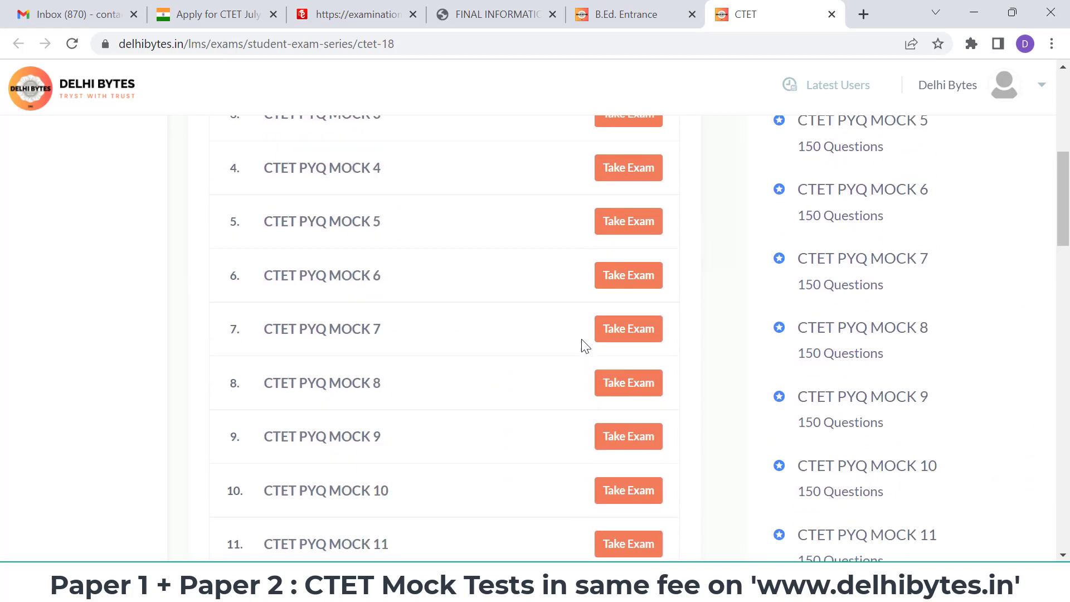
scroll(585, 346, up, 2)
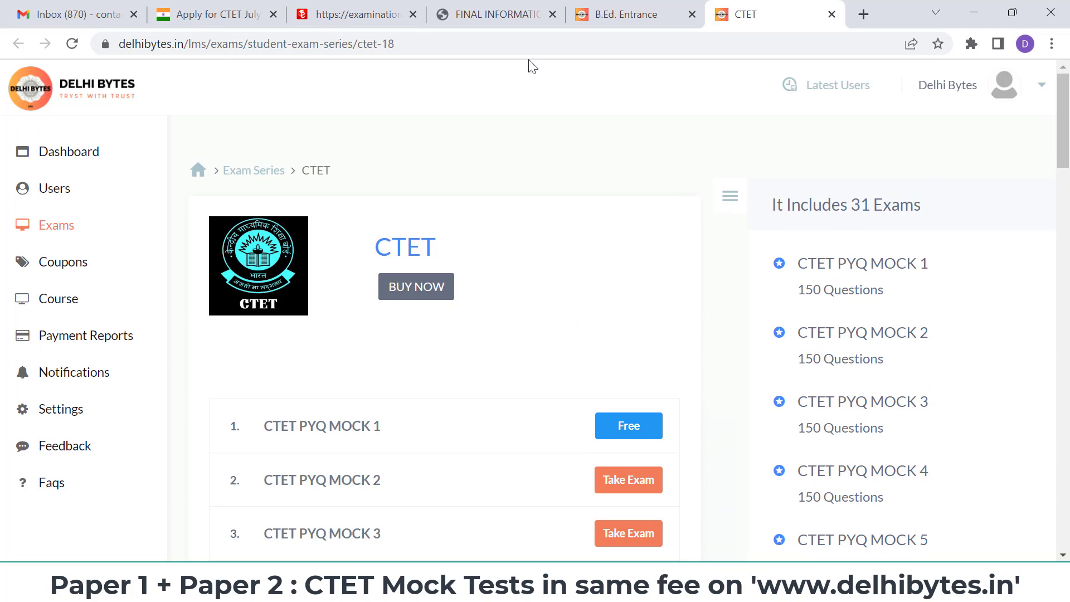
click(519, 14)
- Back on the application form, apply for Both (Paper-I and Paper-II)
click(405, 8)
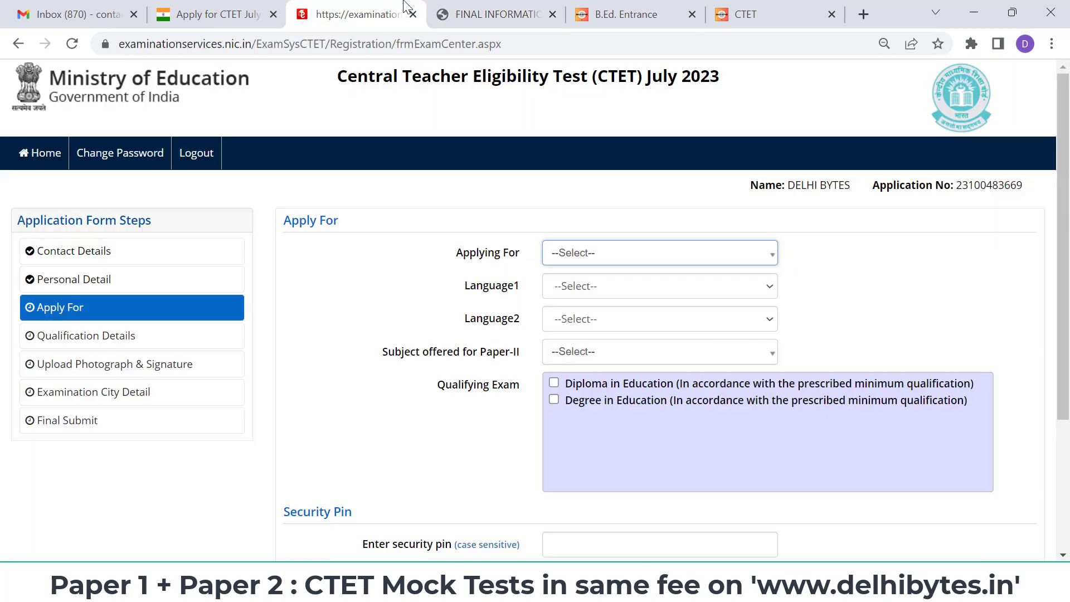
click(656, 258)
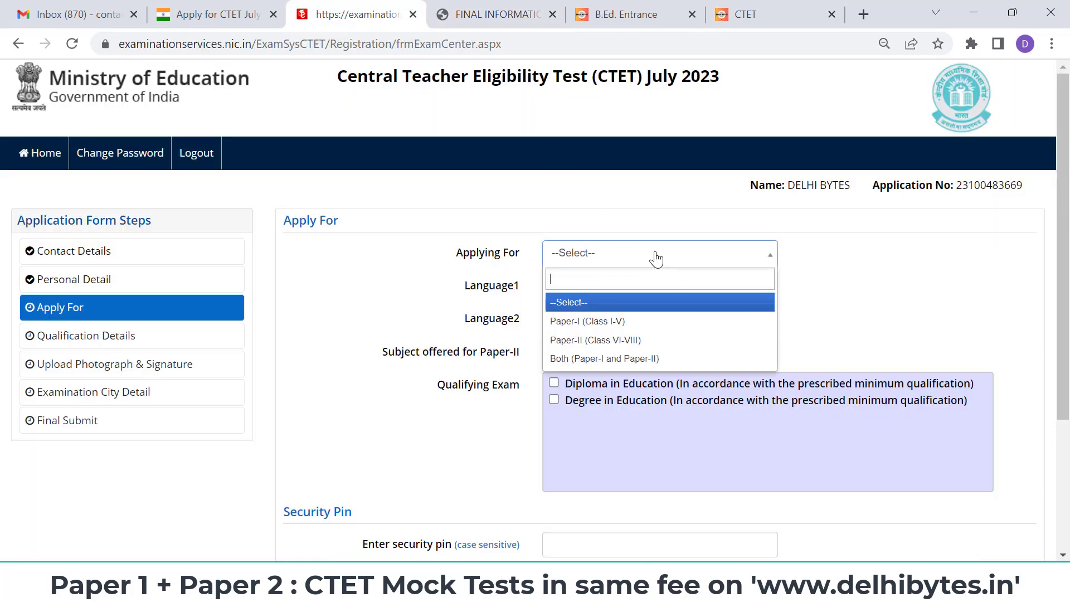
click(662, 361)
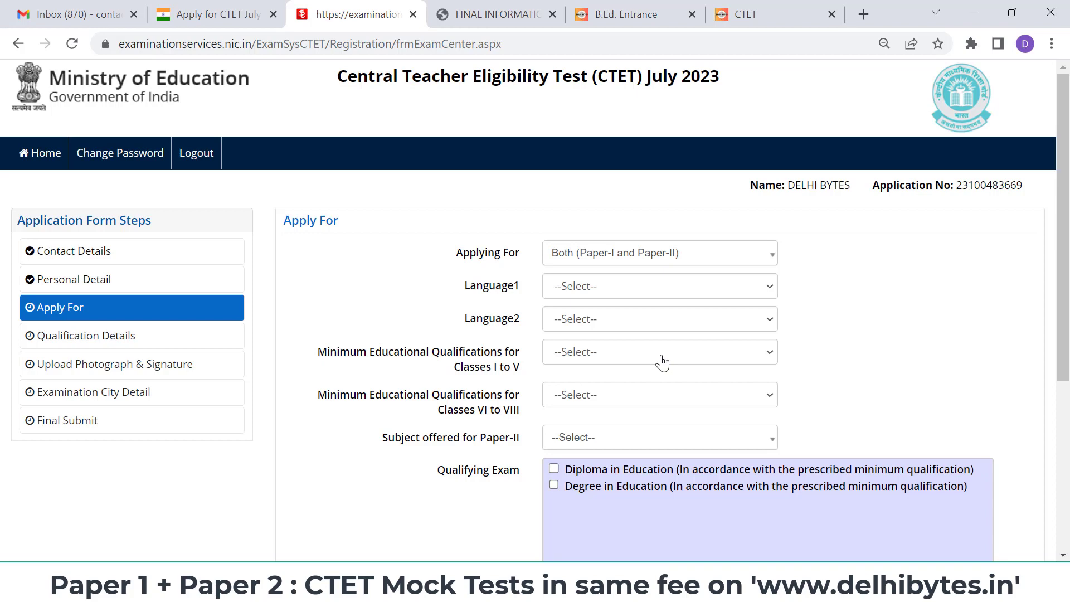
- Set Language1 to English and Language2 to Hindi, after briefly swapping them
scroll(833, 312, down, 1)
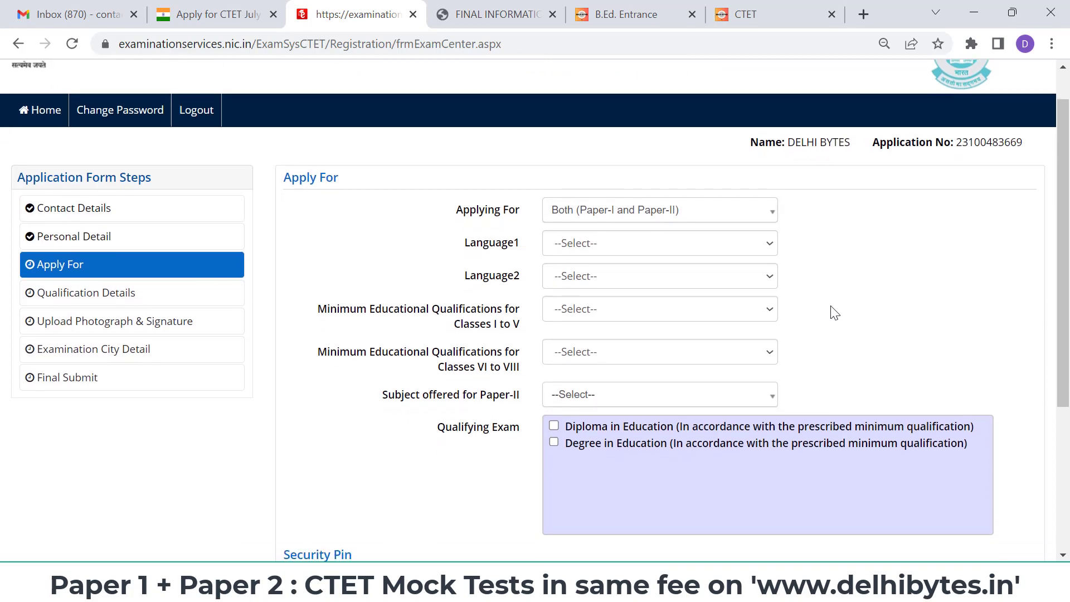
click(698, 254)
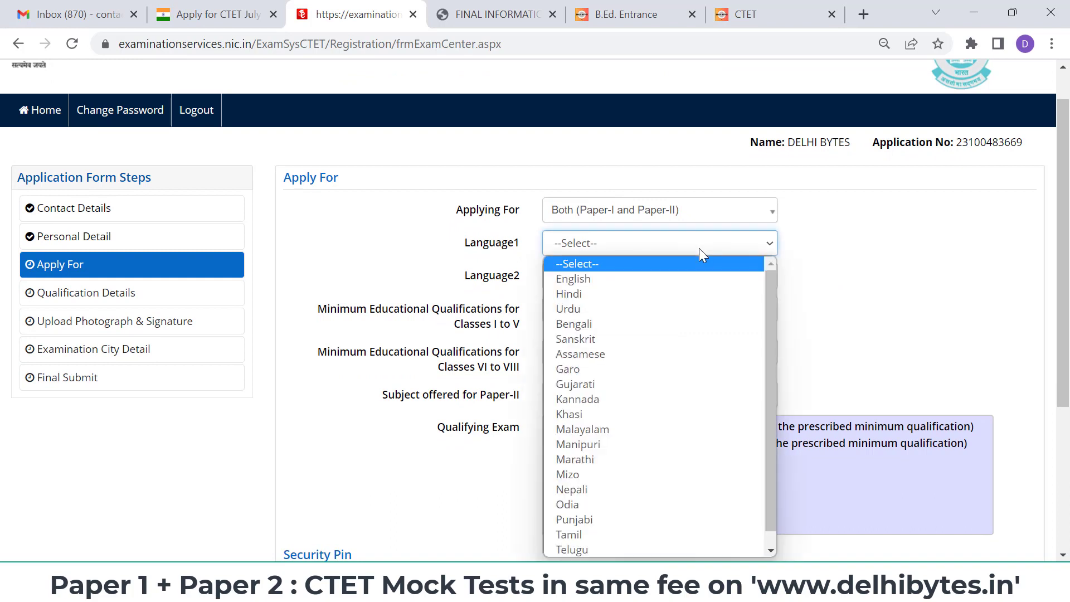
click(682, 280)
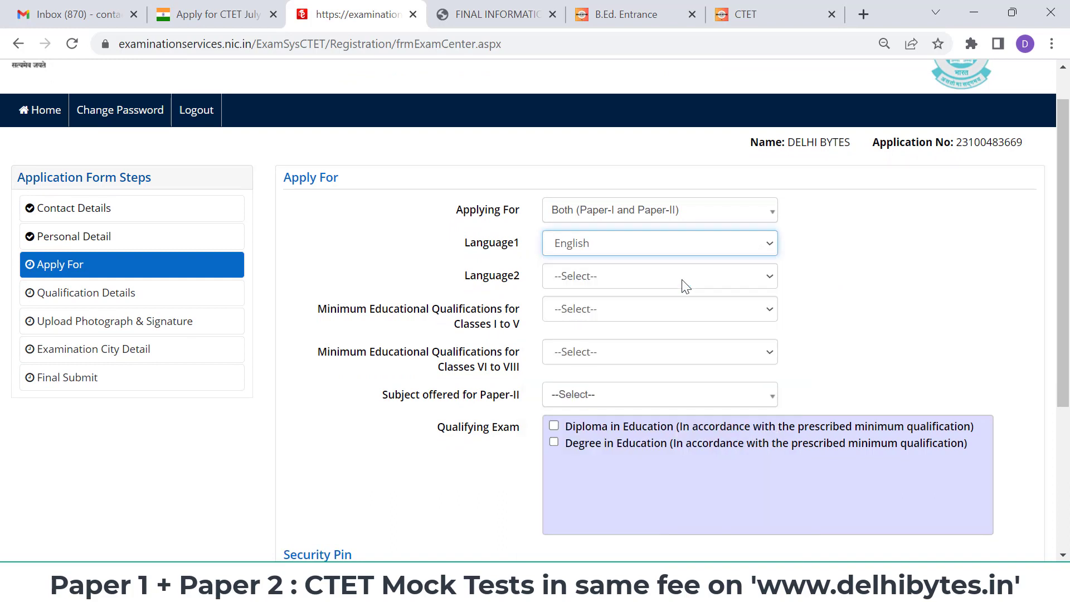
click(682, 281)
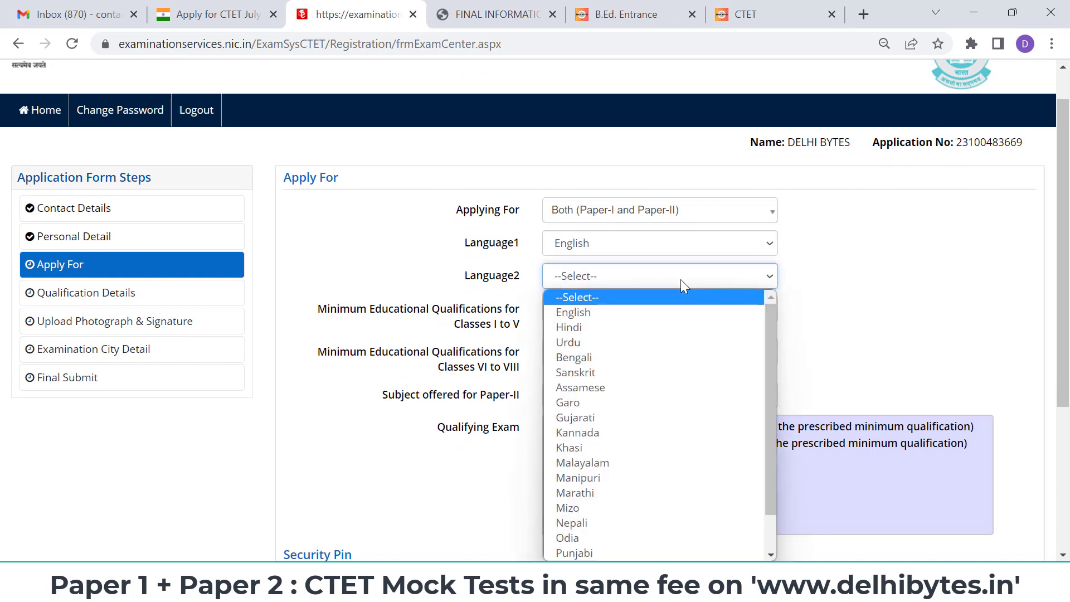
click(647, 329)
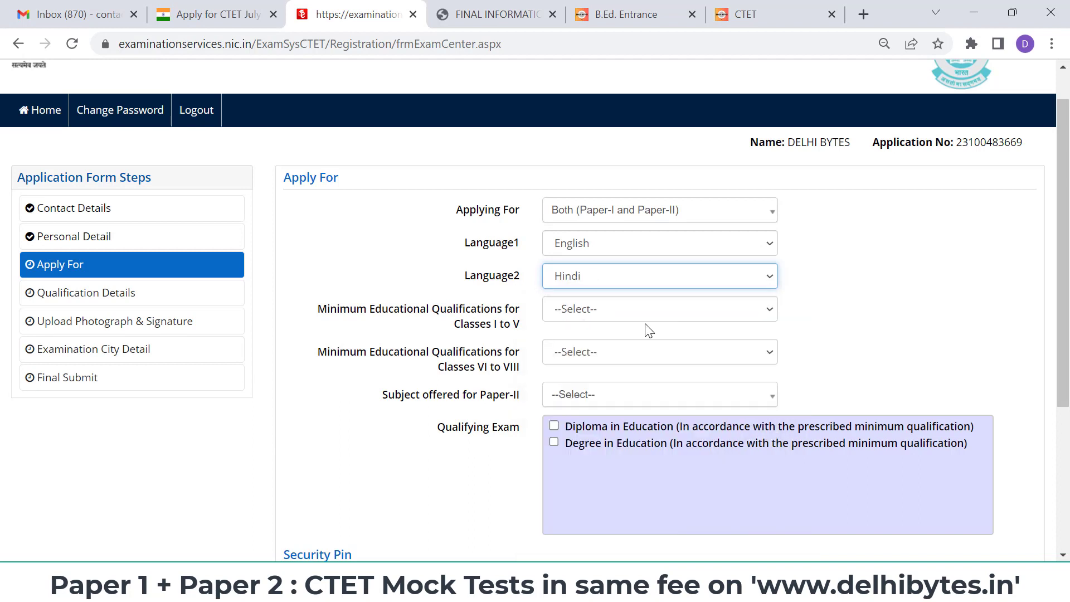
click(643, 244)
click(624, 291)
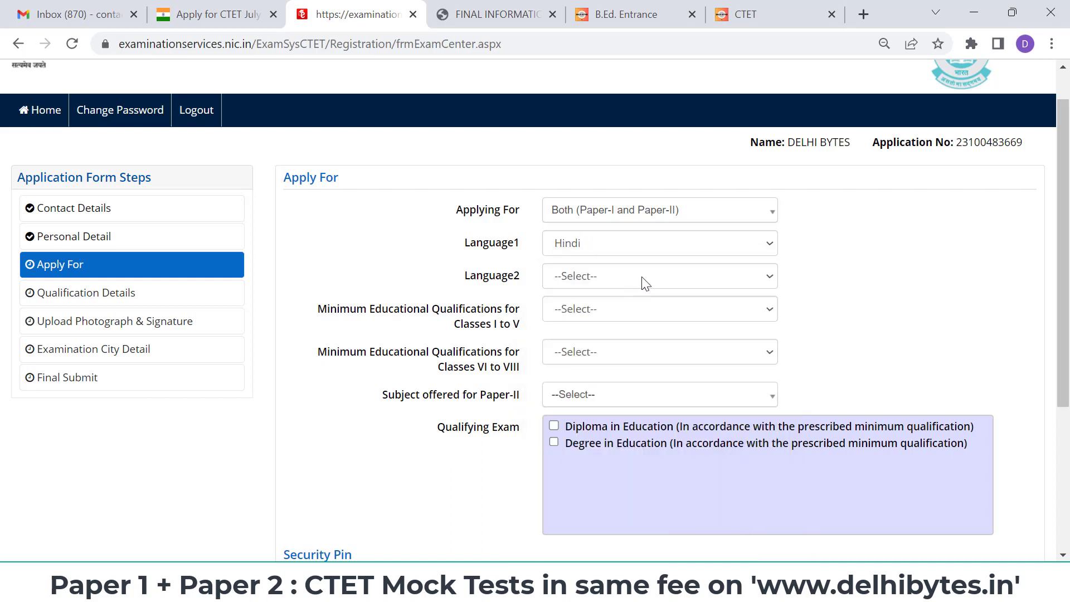
click(645, 284)
click(635, 311)
click(671, 250)
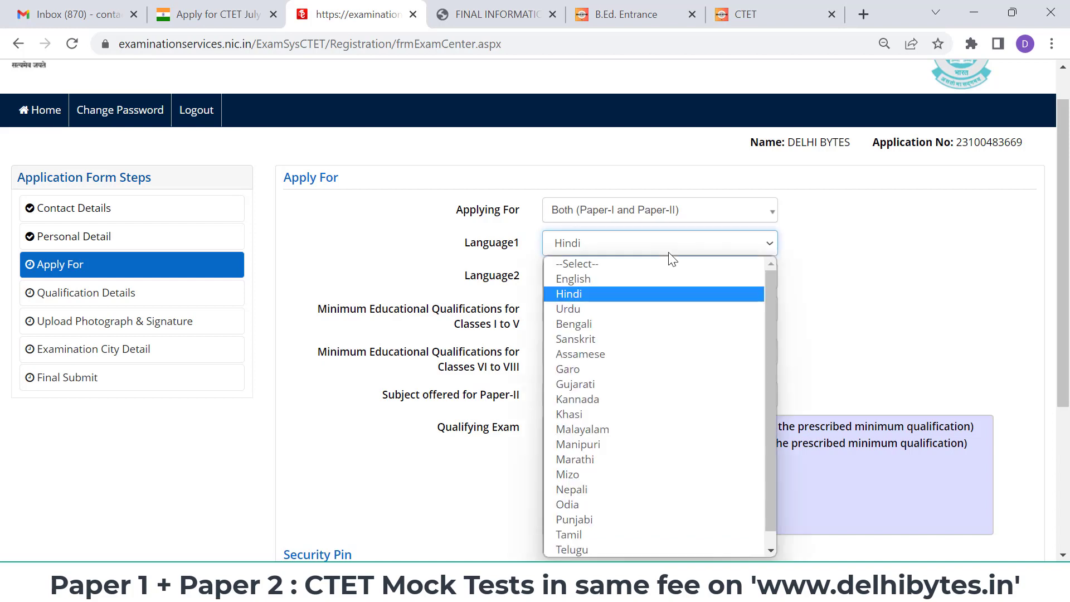
click(657, 279)
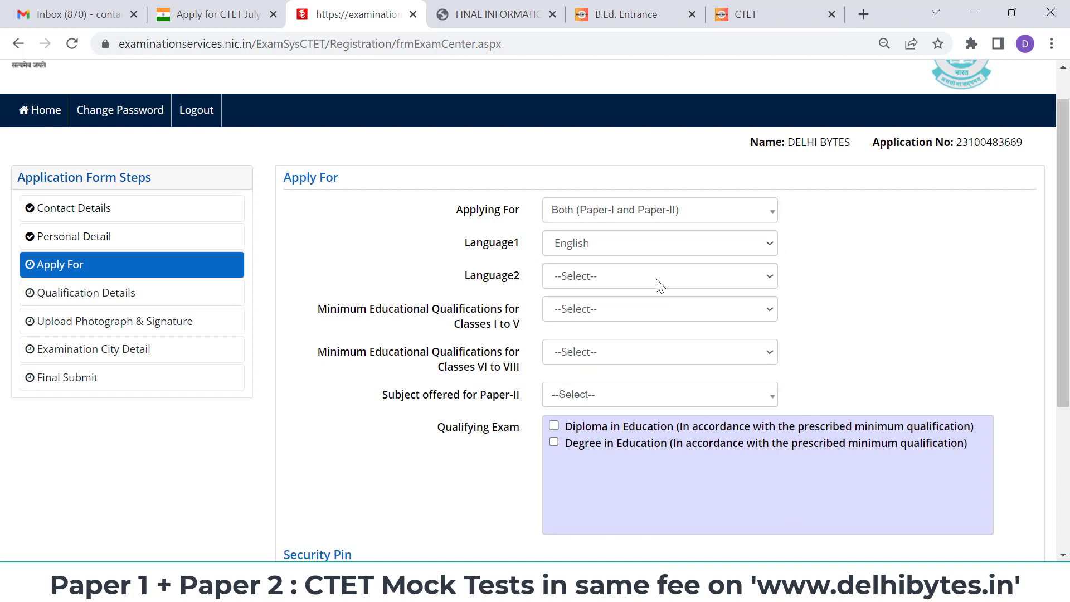
click(661, 285)
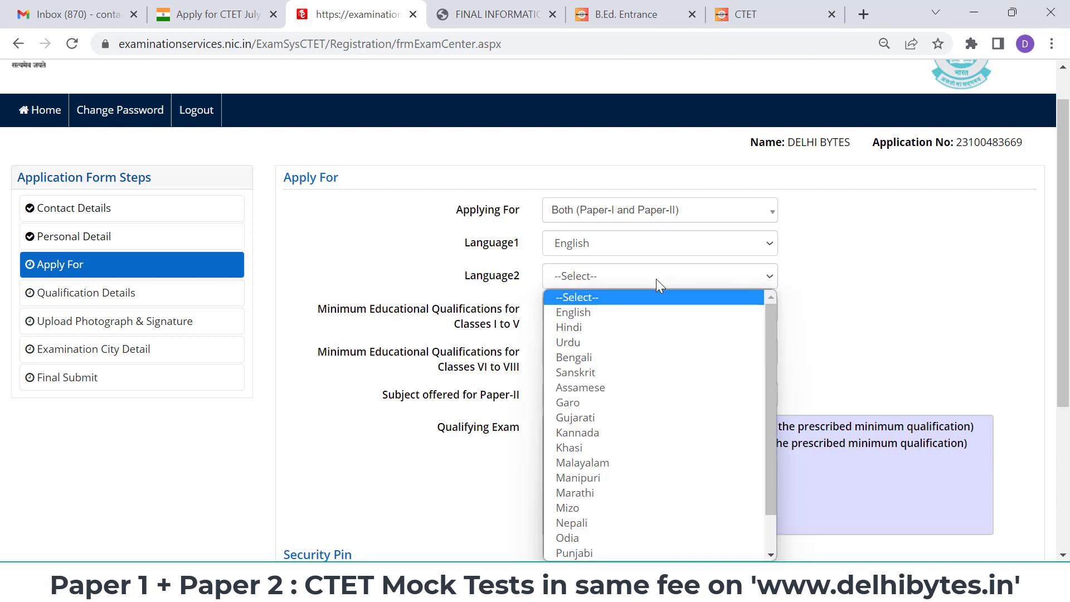
click(647, 325)
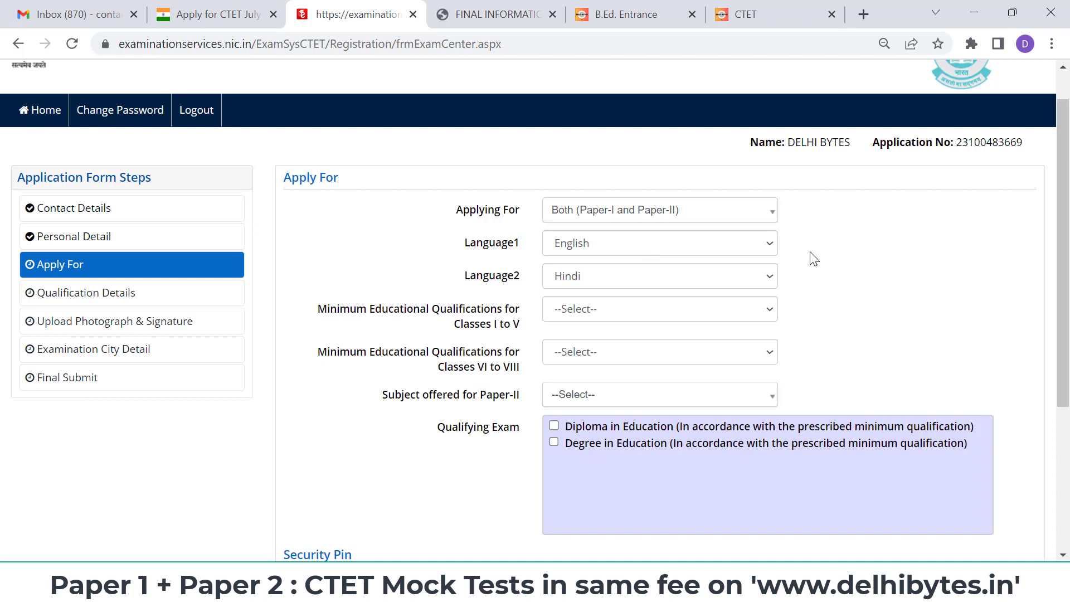
- Read qualification 5 in the Classes I to V help table, highlighting its passed/appearing wording
scroll(814, 259, down, 1)
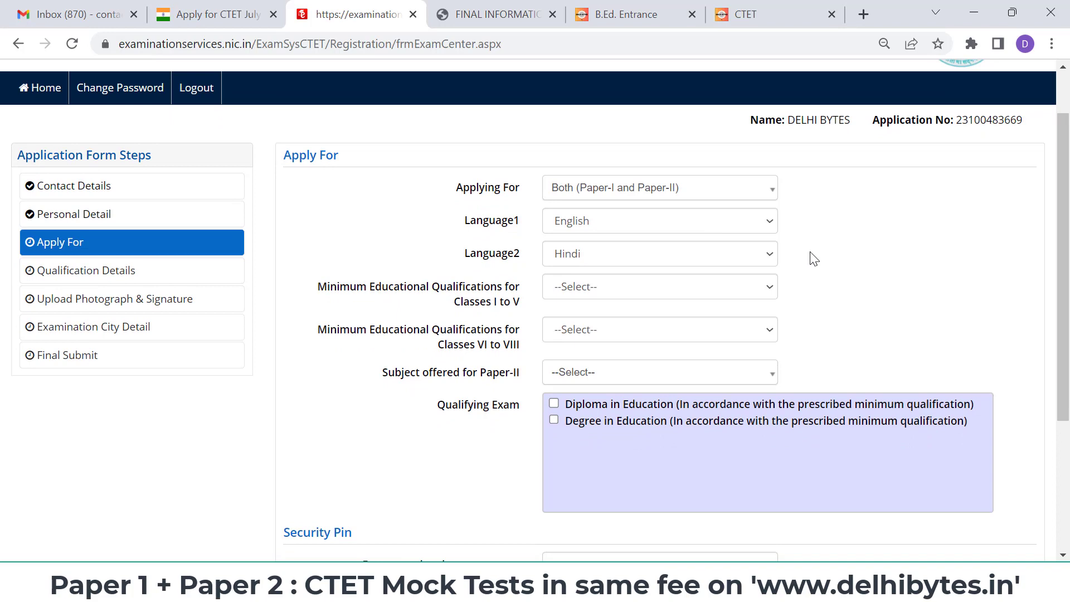
click(708, 294)
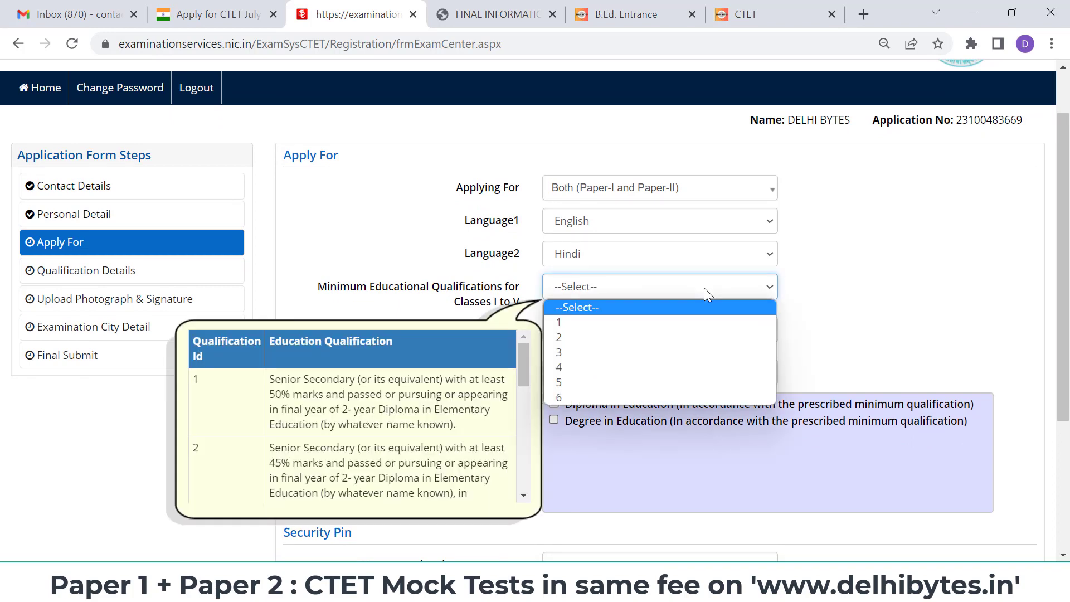
click(527, 370)
drag(527, 370, 514, 457)
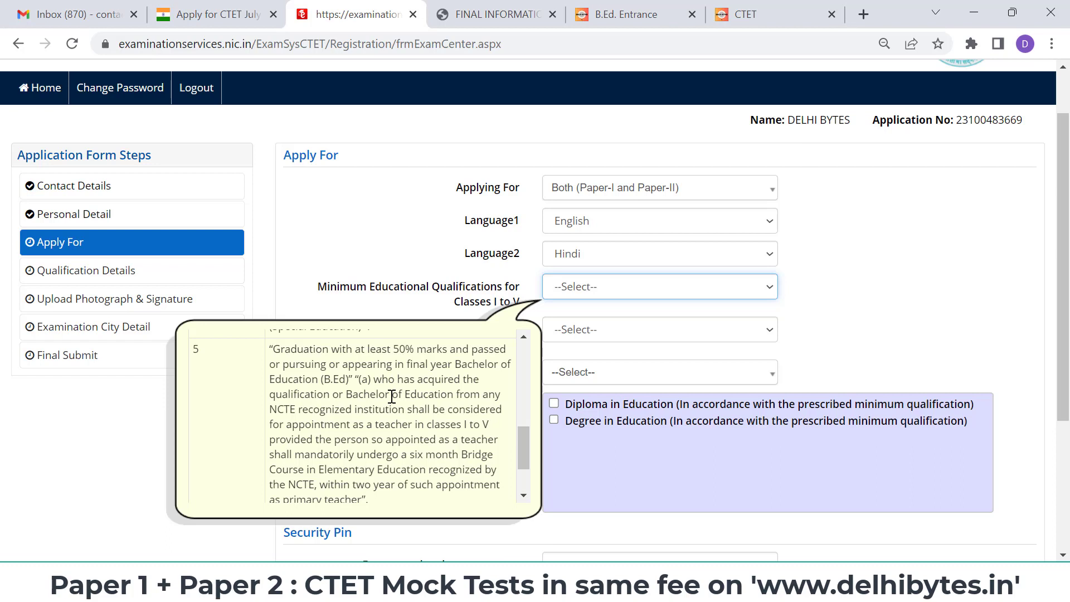
drag(472, 350, 507, 350)
drag(329, 365, 285, 369)
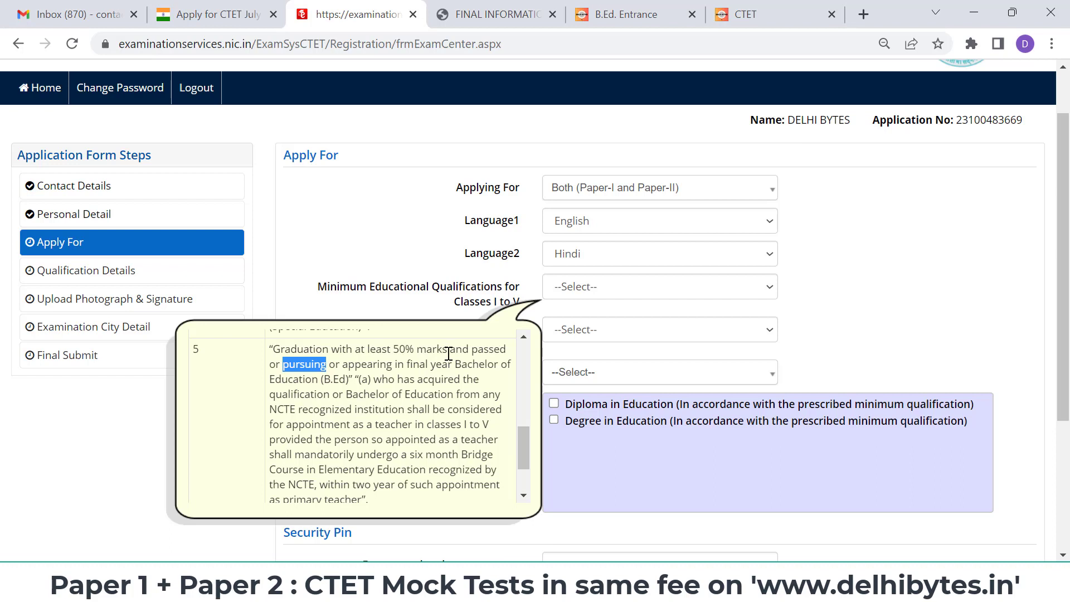
drag(447, 350, 266, 351)
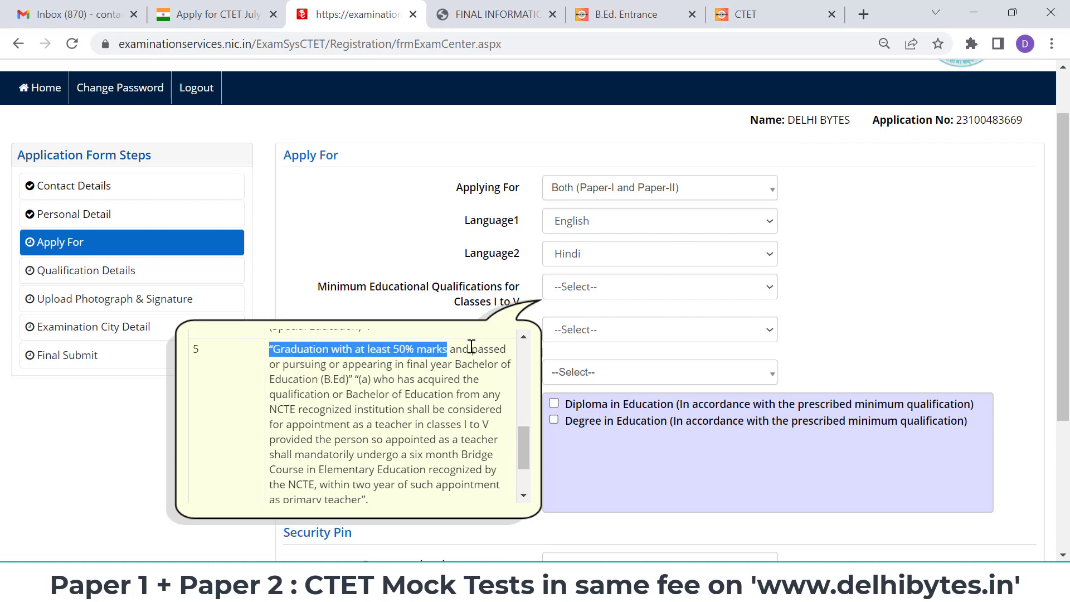
drag(470, 350, 509, 352)
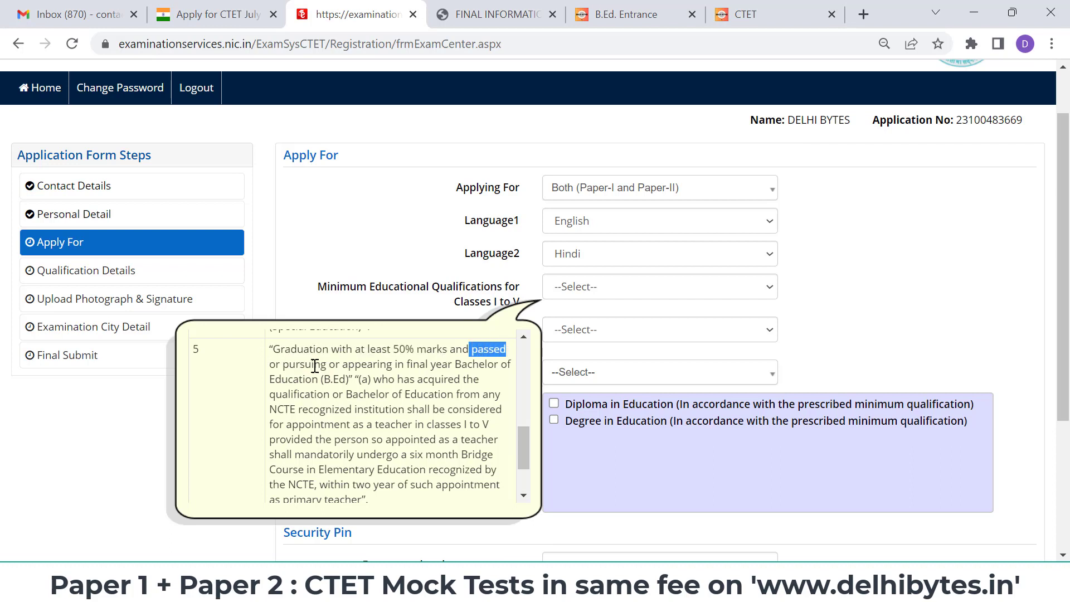
drag(327, 365, 283, 365)
drag(392, 365, 347, 369)
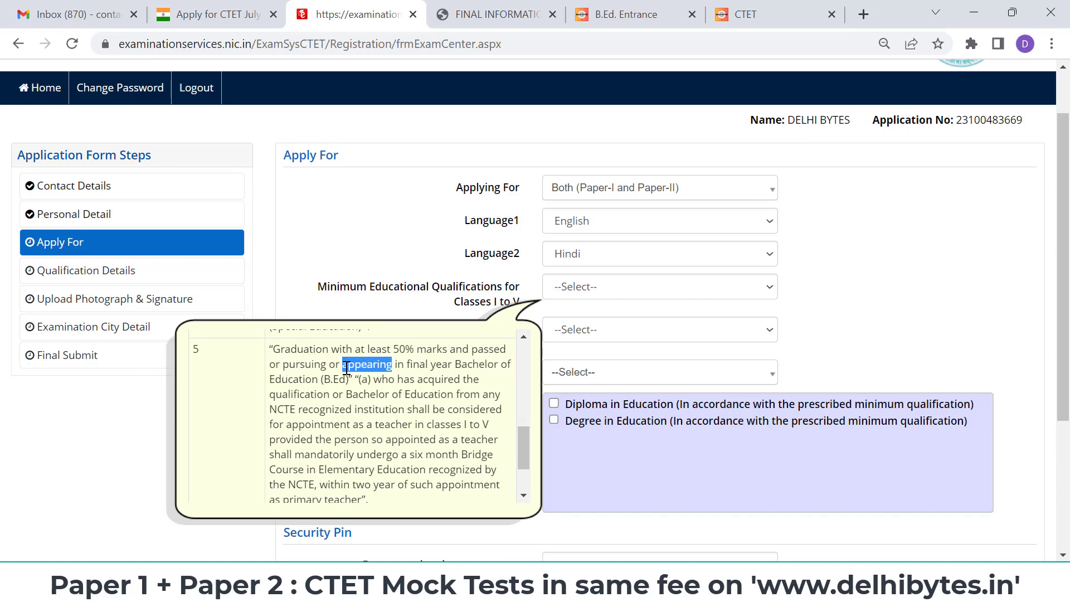
click(394, 370)
drag(394, 368, 286, 368)
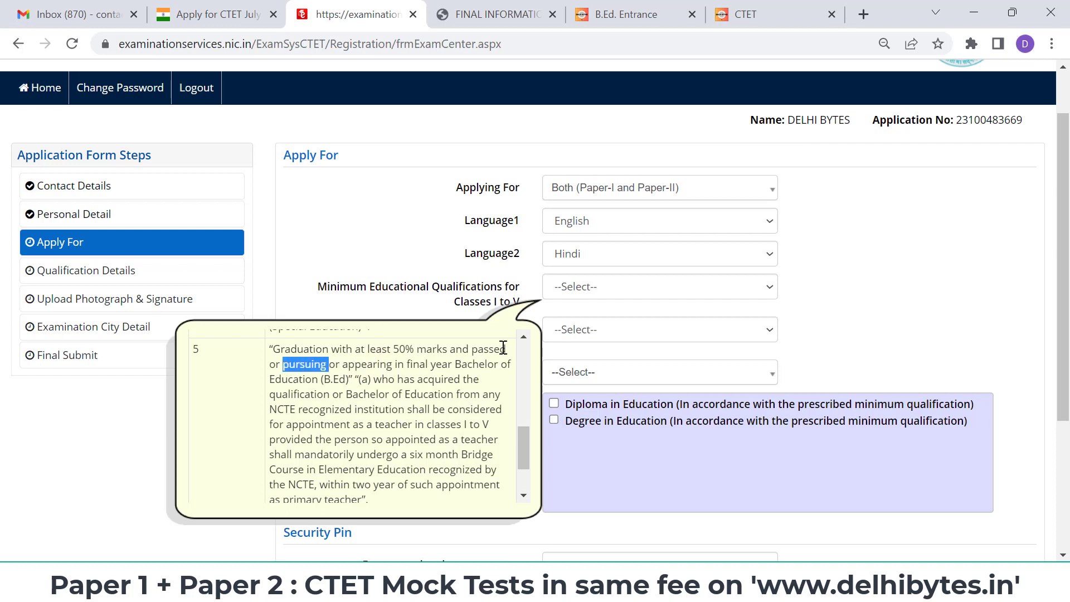
drag(502, 350, 468, 358)
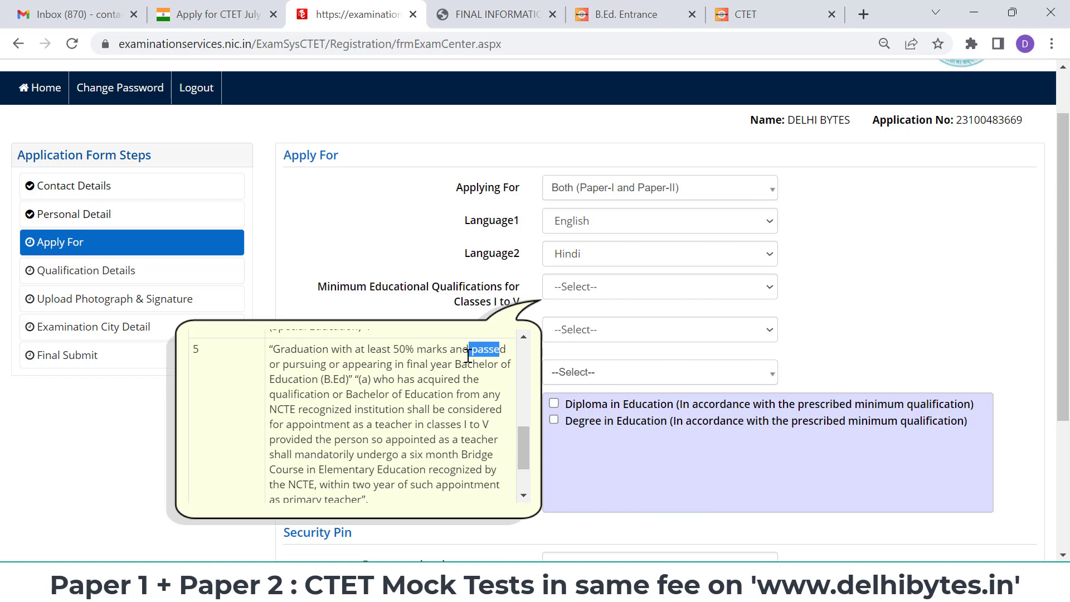
click(442, 372)
mouse_move(517, 446)
mouse_down()
mouse_move(520, 459)
mouse_move(520, 446)
mouse_up()
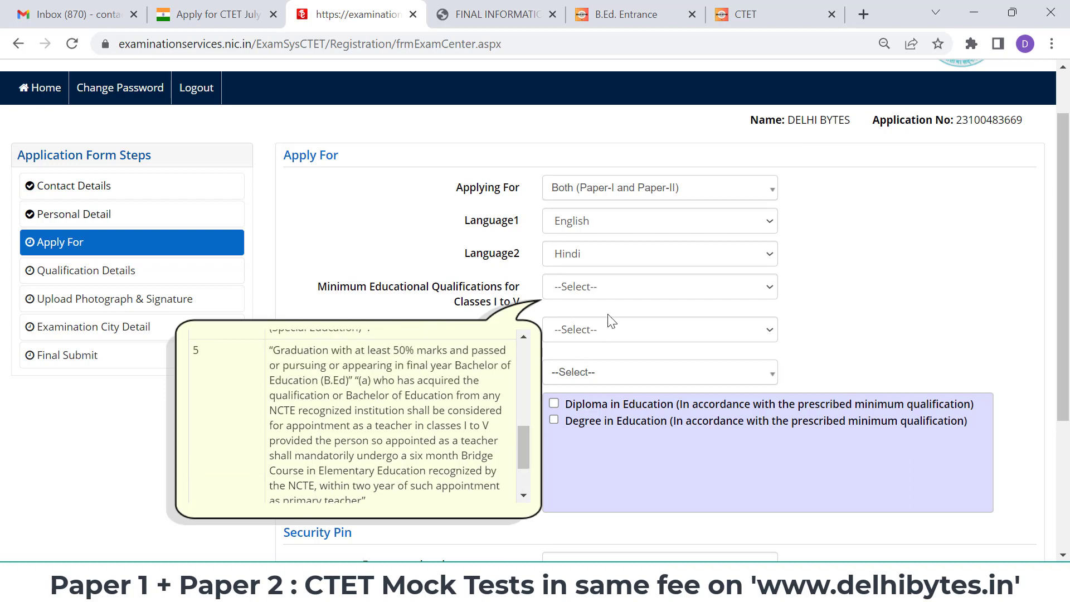
- Select qualification 5 (graduation plus B.Ed.) for Classes I to V
click(621, 298)
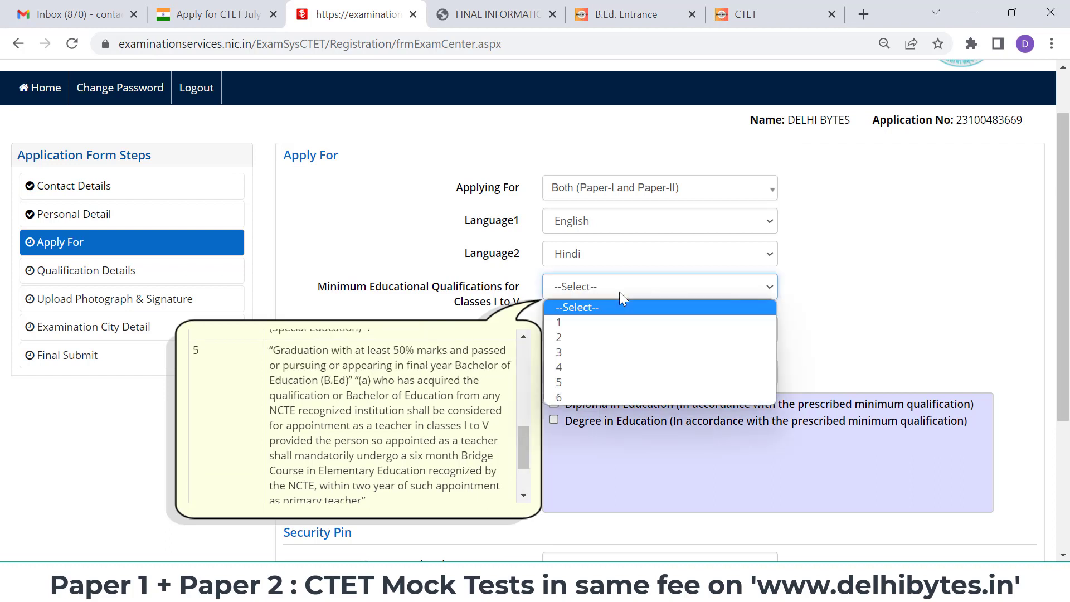
click(586, 379)
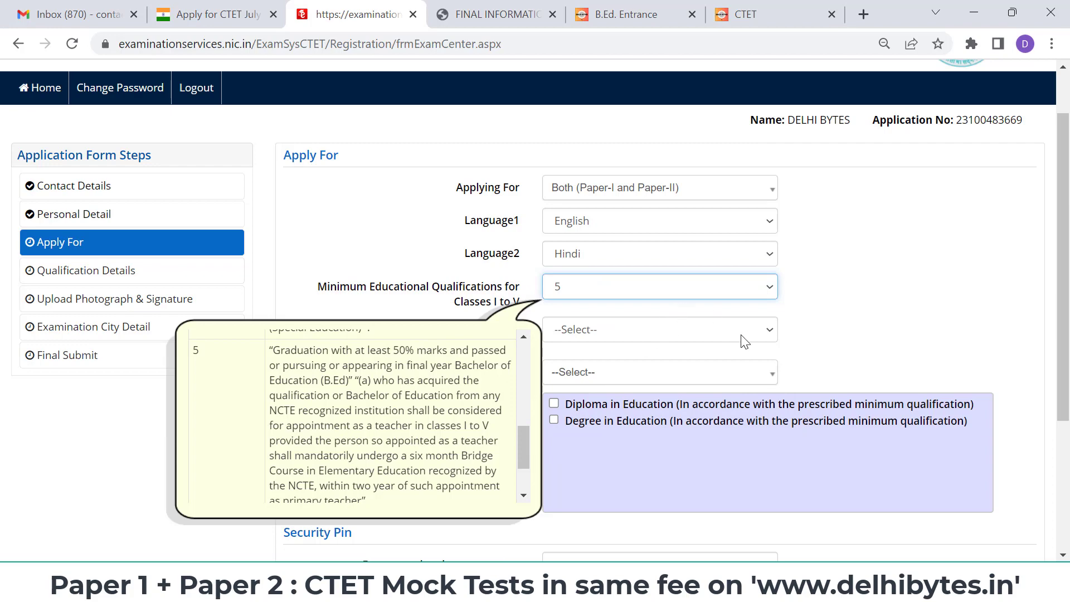
click(742, 337)
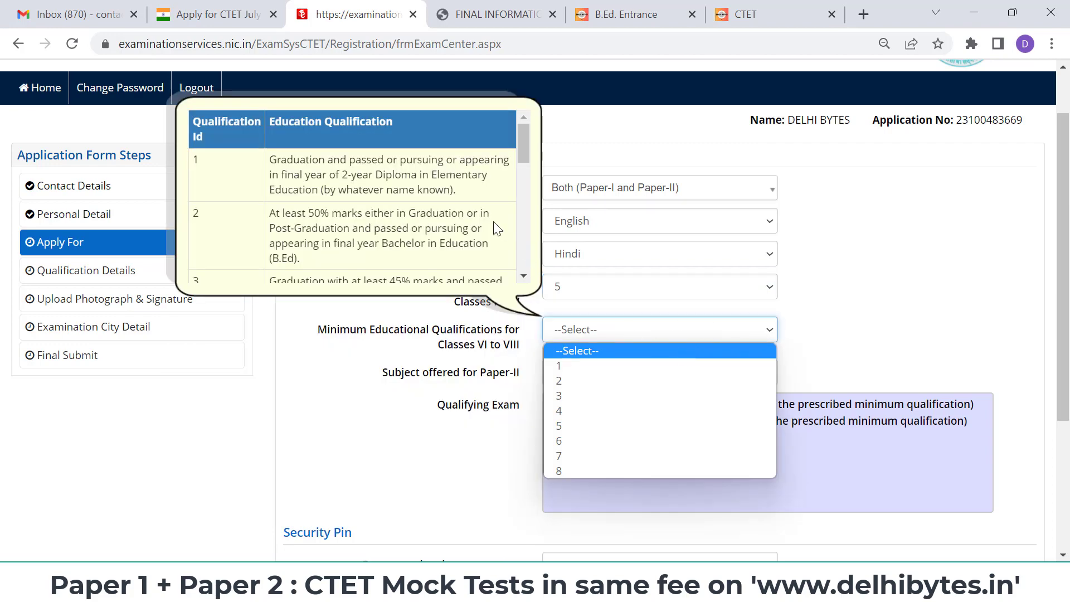
- Highlight Graduation, passed, pursuing and appearing in qualification 2 of the Classes VI to VIII table
click(519, 160)
mouse_move(520, 163)
mouse_down()
mouse_move(526, 199)
mouse_move(524, 170)
mouse_up()
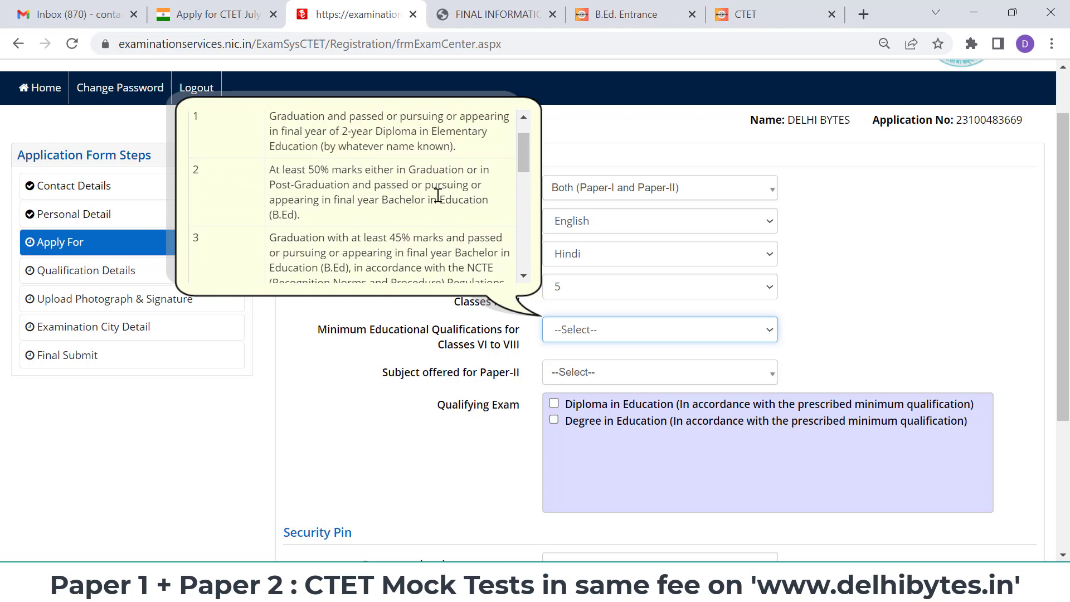
click(471, 173)
drag(466, 172, 411, 172)
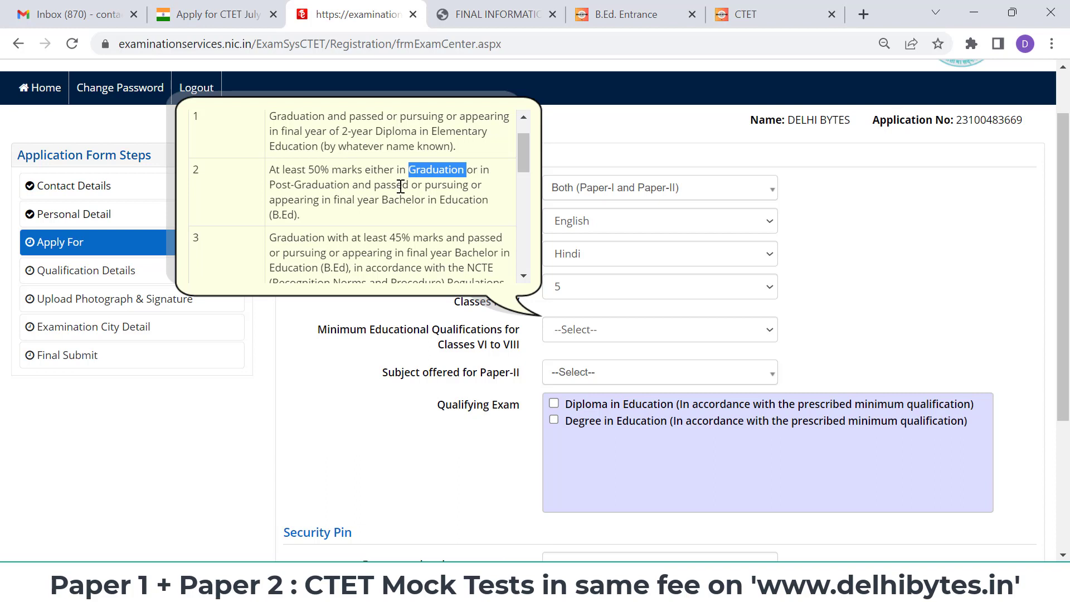
click(408, 186)
double_click(410, 188)
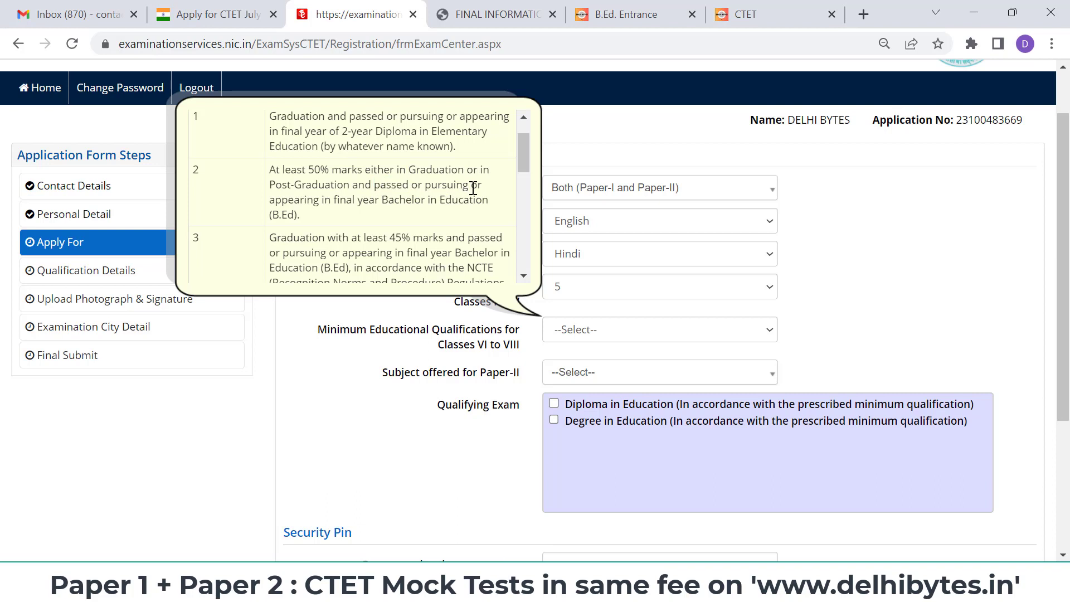
drag(472, 186, 424, 187)
drag(320, 202, 271, 202)
- Scroll the eligibility tooltip and review the whole qualification 2 criterion
drag(522, 150, 527, 154)
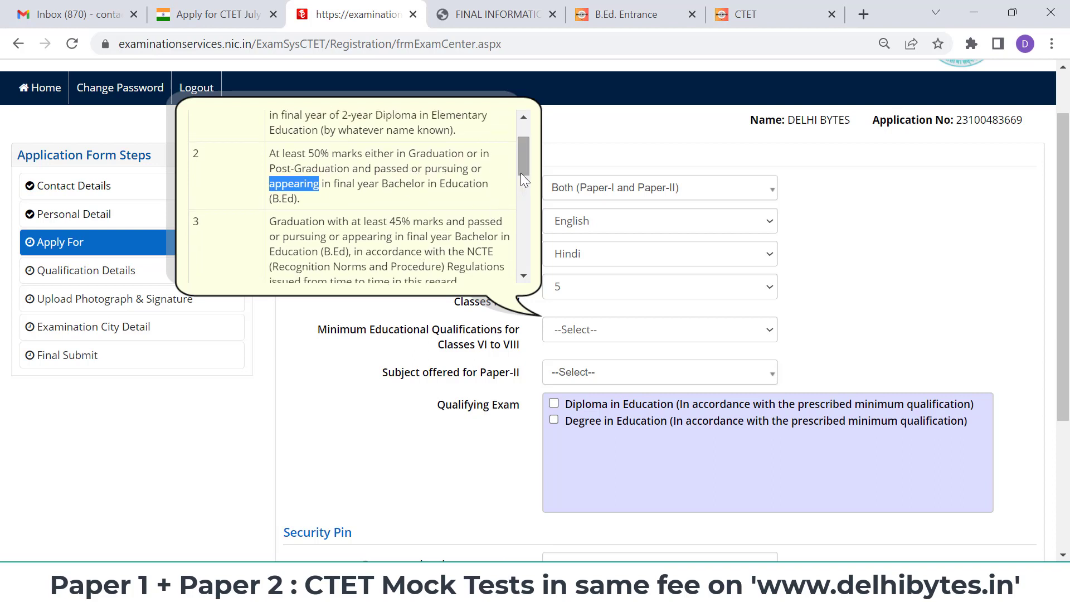
drag(522, 169, 524, 177)
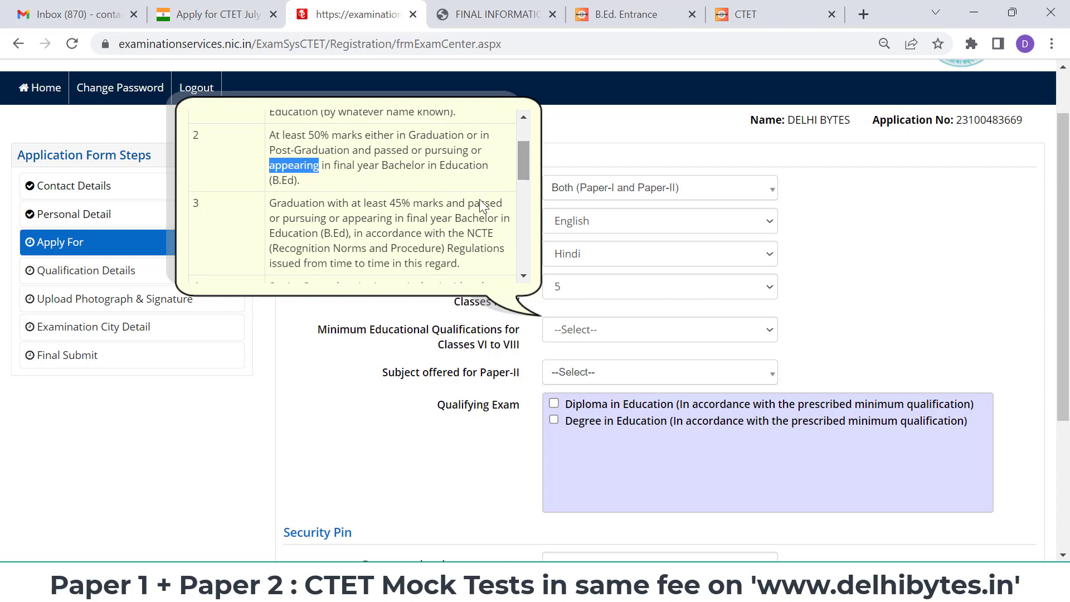
click(434, 233)
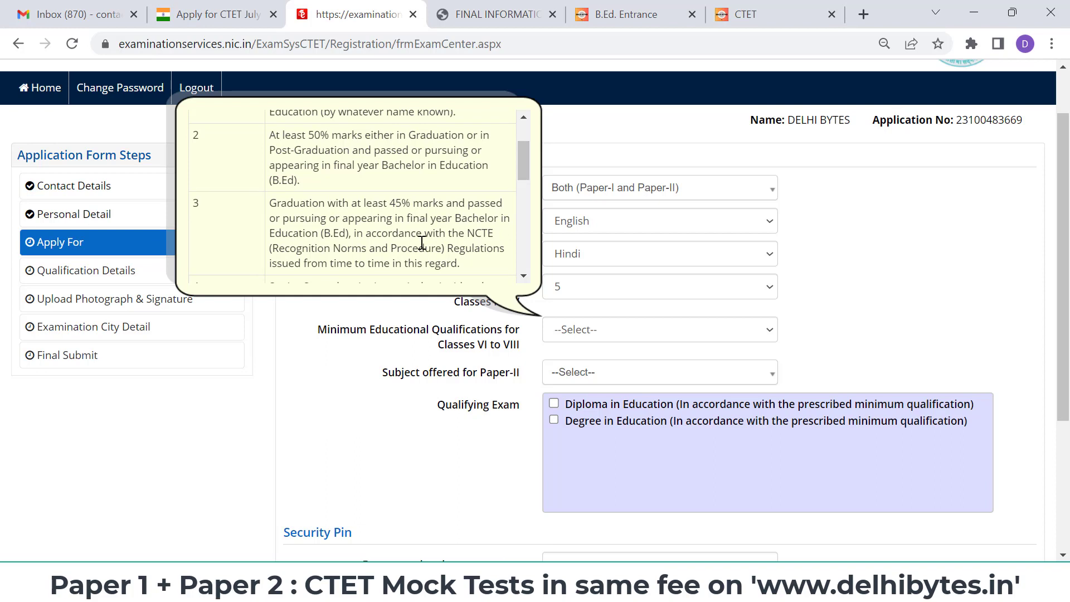
triple_click(444, 167)
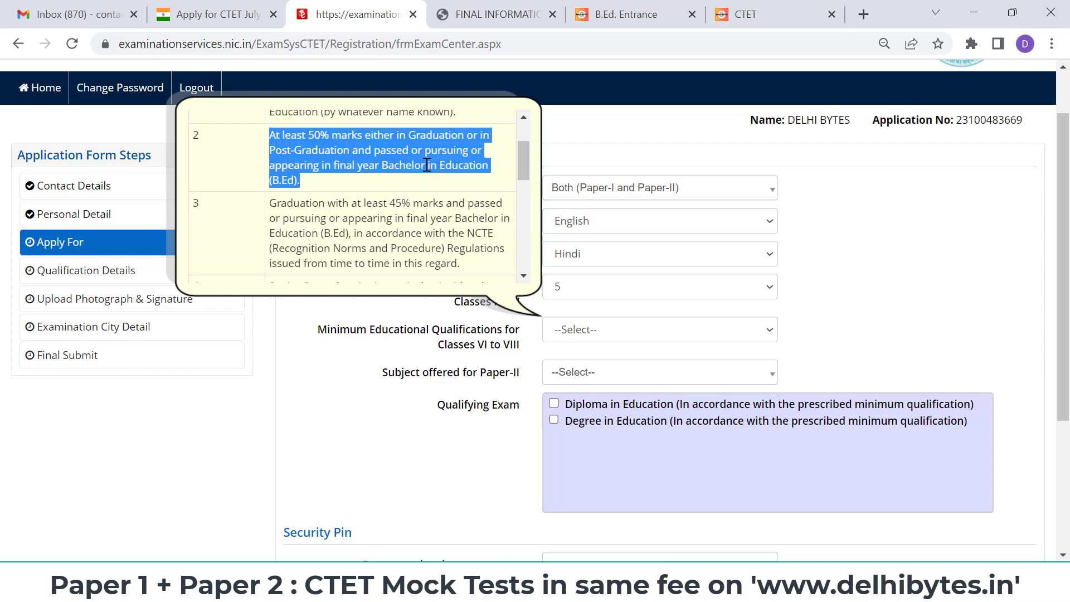
click(427, 165)
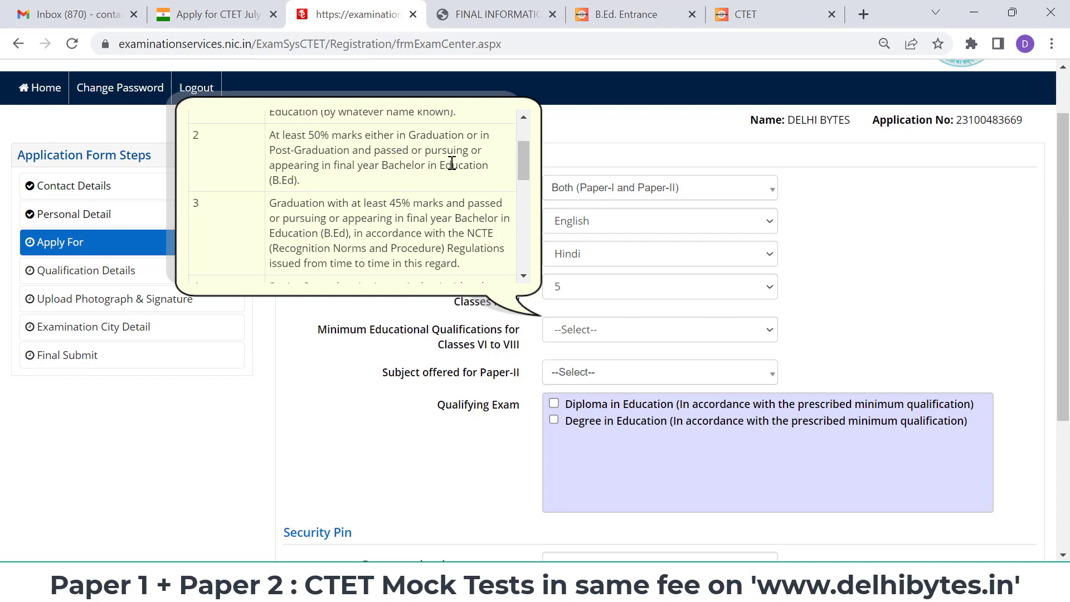
drag(522, 164, 523, 174)
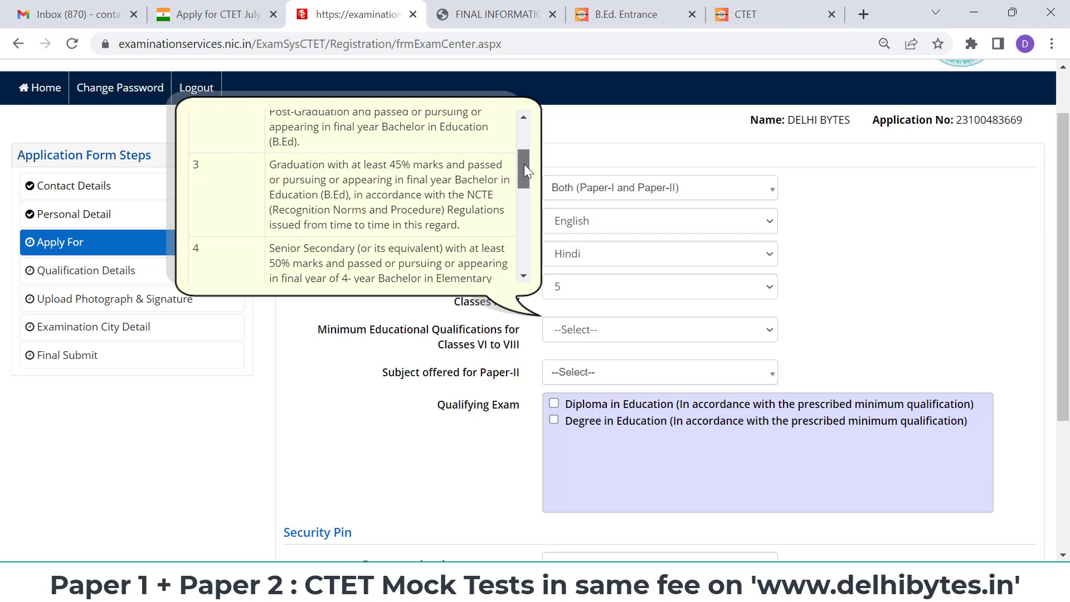
drag(524, 164, 524, 157)
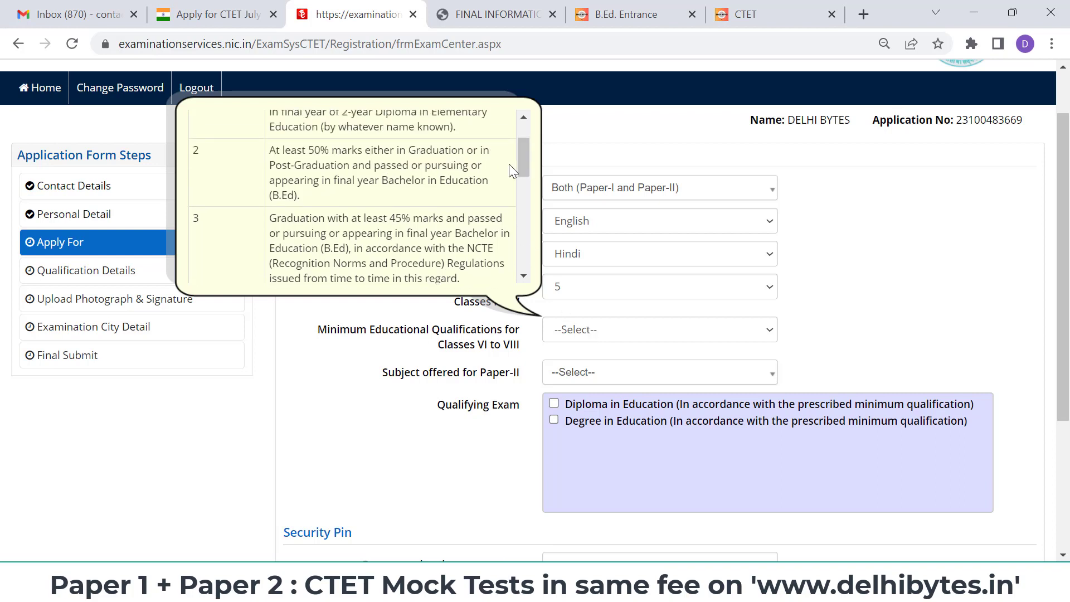
drag(525, 164, 526, 179)
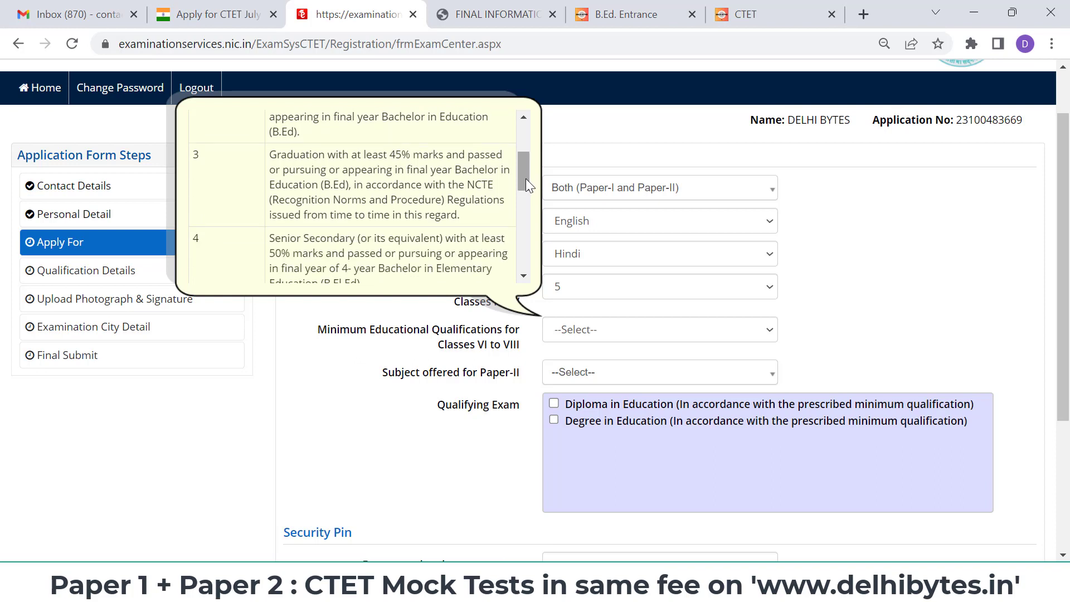
- Select qualification 2 (graduation or post-graduation plus B.Ed.) for Classes VI to VIII
click(632, 329)
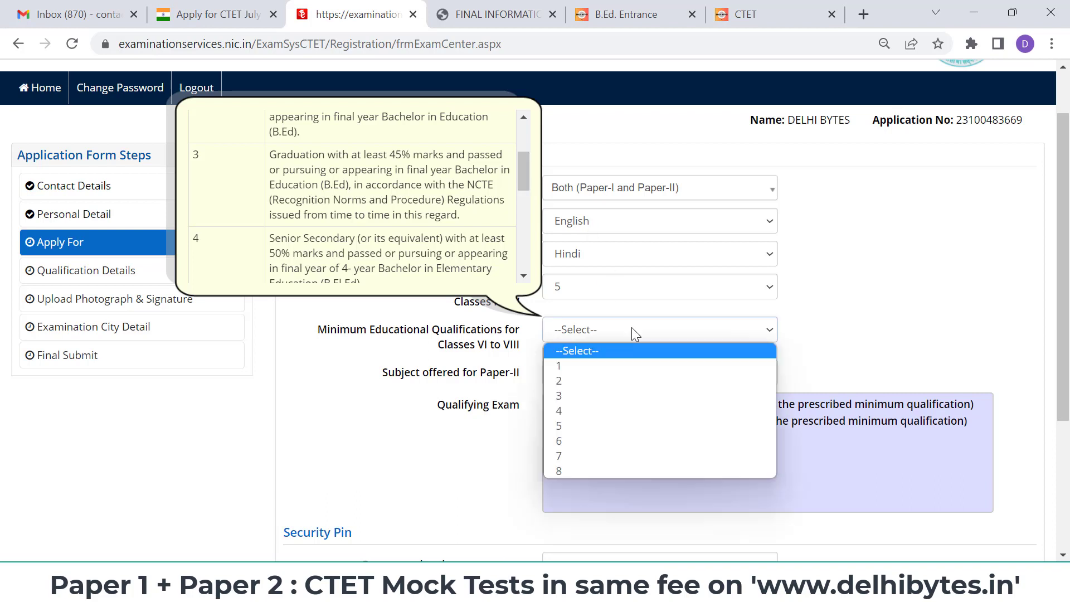
click(613, 382)
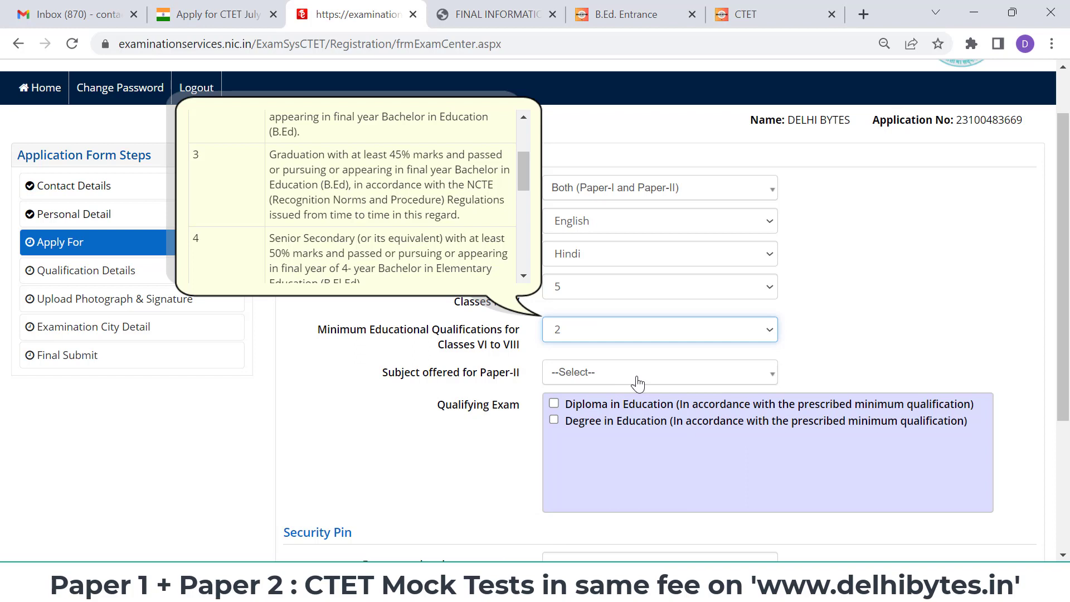
click(637, 378)
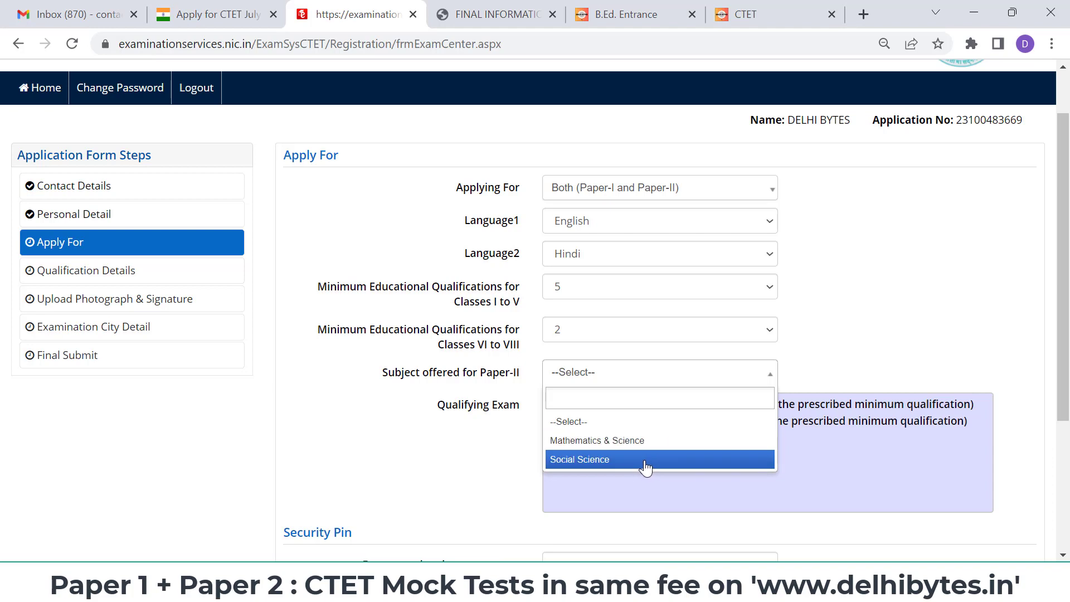
- Choose Social Science as the Paper-II subject after briefly trying Mathematics & Science
click(649, 466)
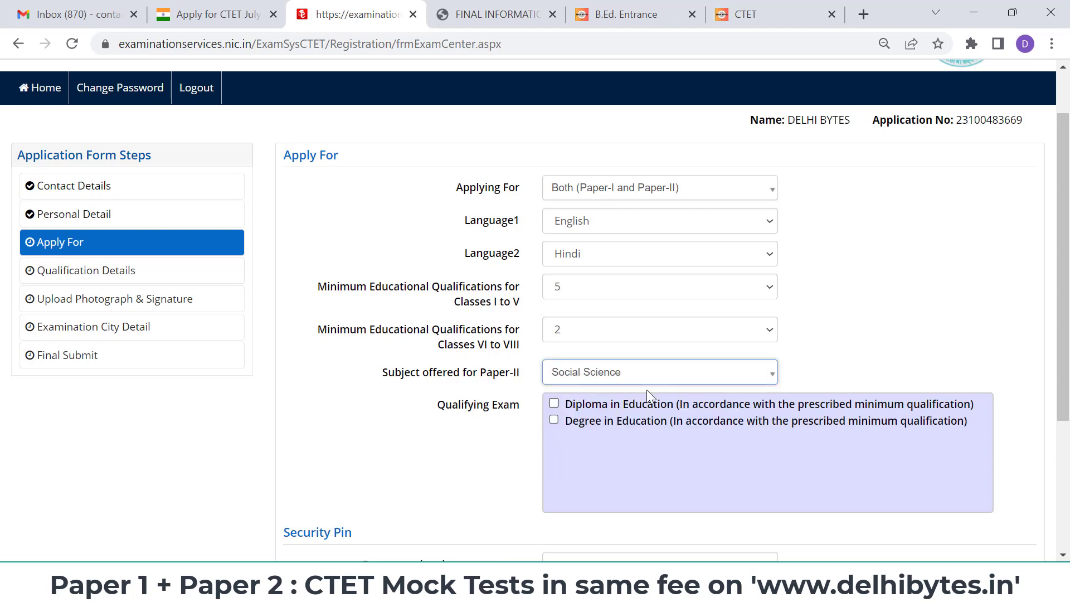
click(650, 366)
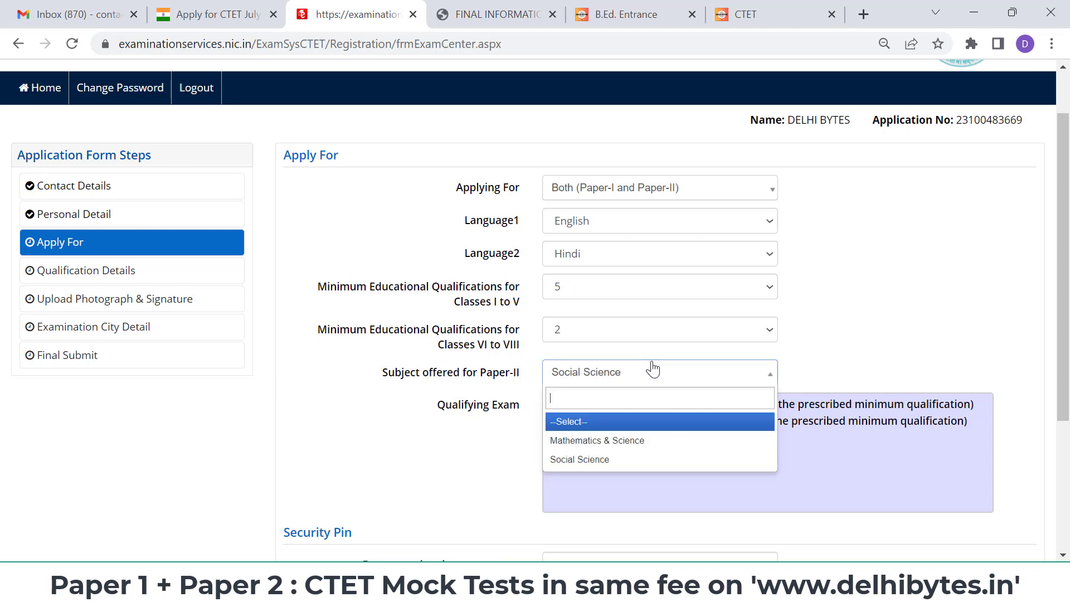
click(644, 440)
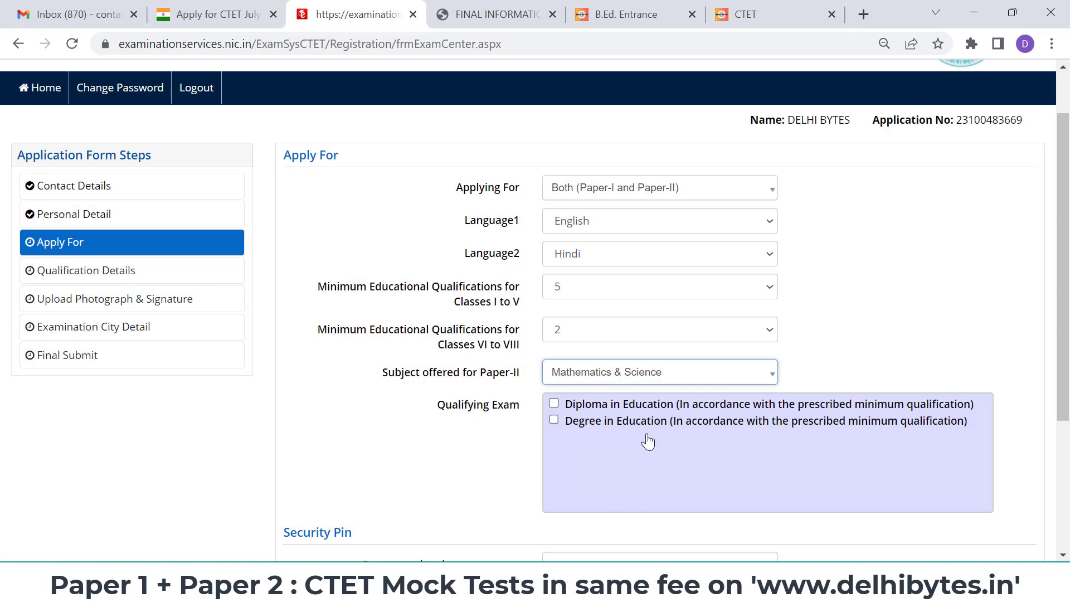
click(684, 373)
click(670, 464)
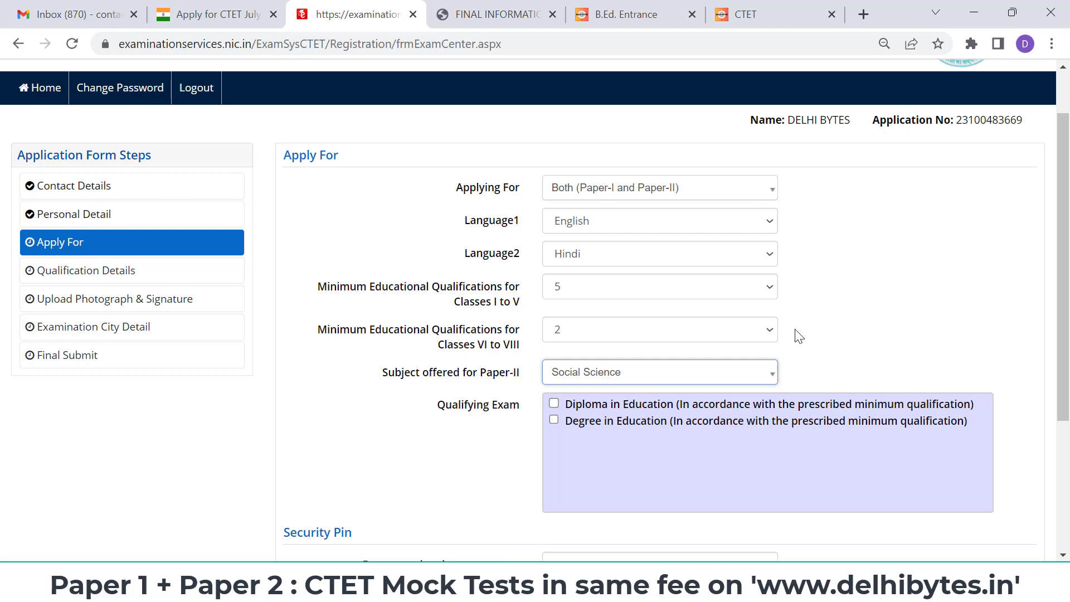
- Tick Degree in Education as the qualifying exam, then view the Delhi Bytes mock page
scroll(798, 336, down, 1)
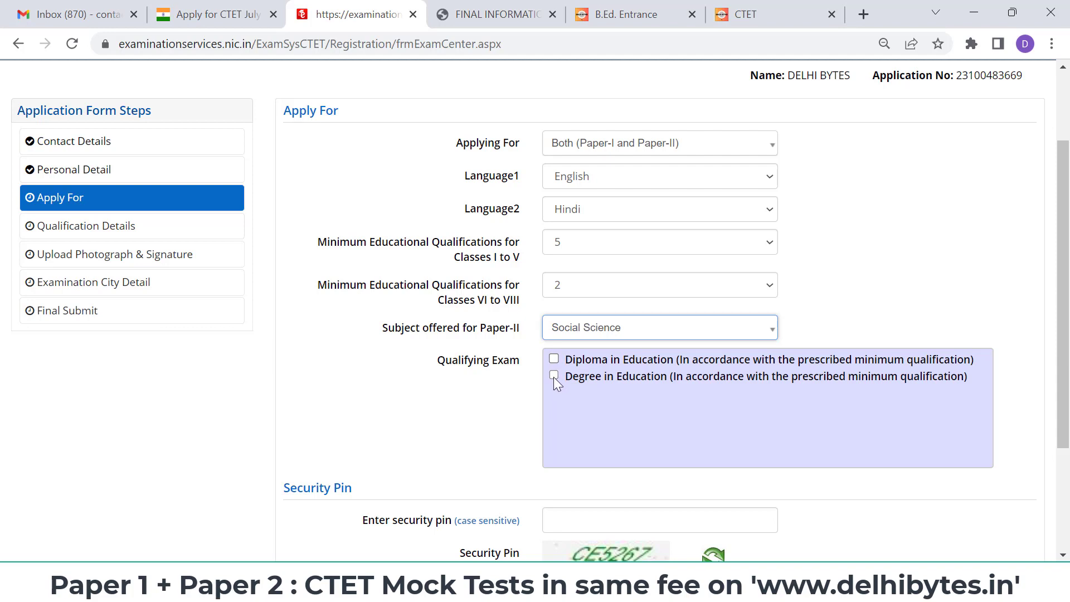
click(553, 375)
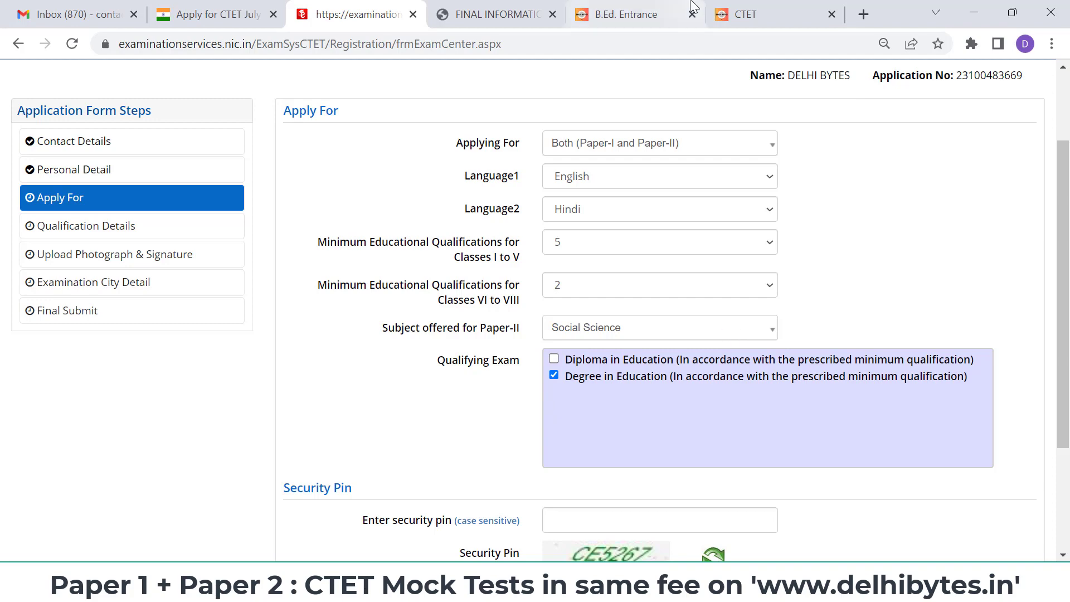
click(746, 8)
- Scroll through the Delhi Bytes CTET mock test list, then return to the CTET application form
scroll(564, 296, down, 2)
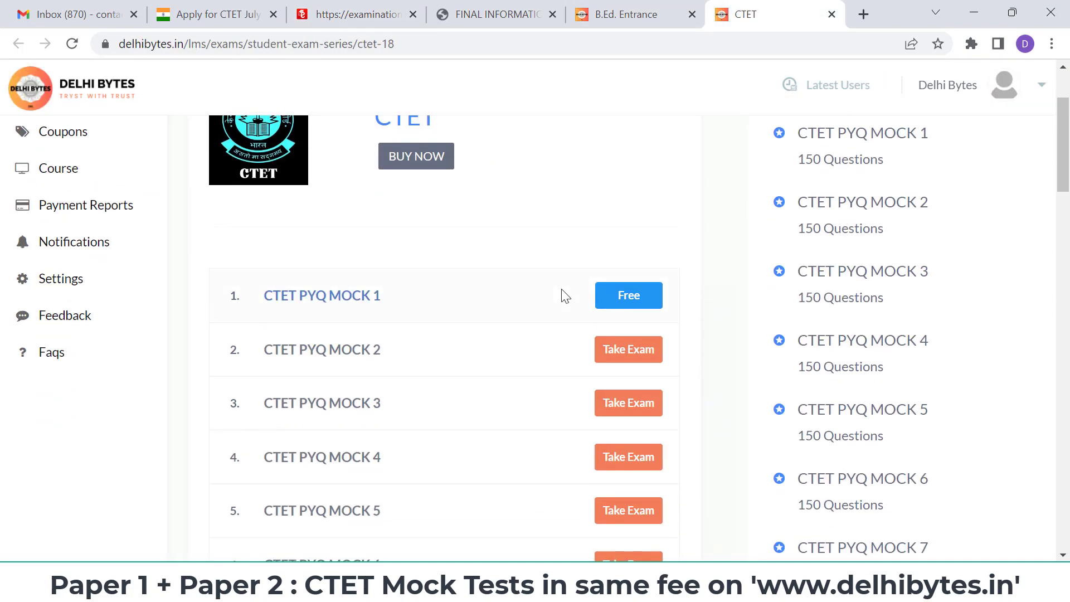
scroll(563, 296, up, 2)
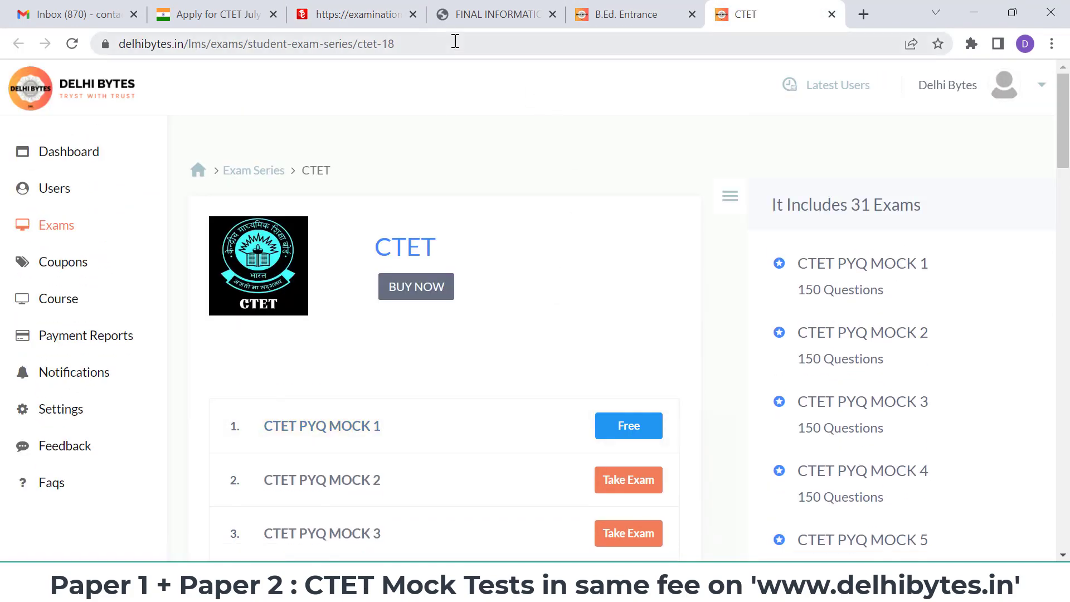
scroll(503, 258, down, 12)
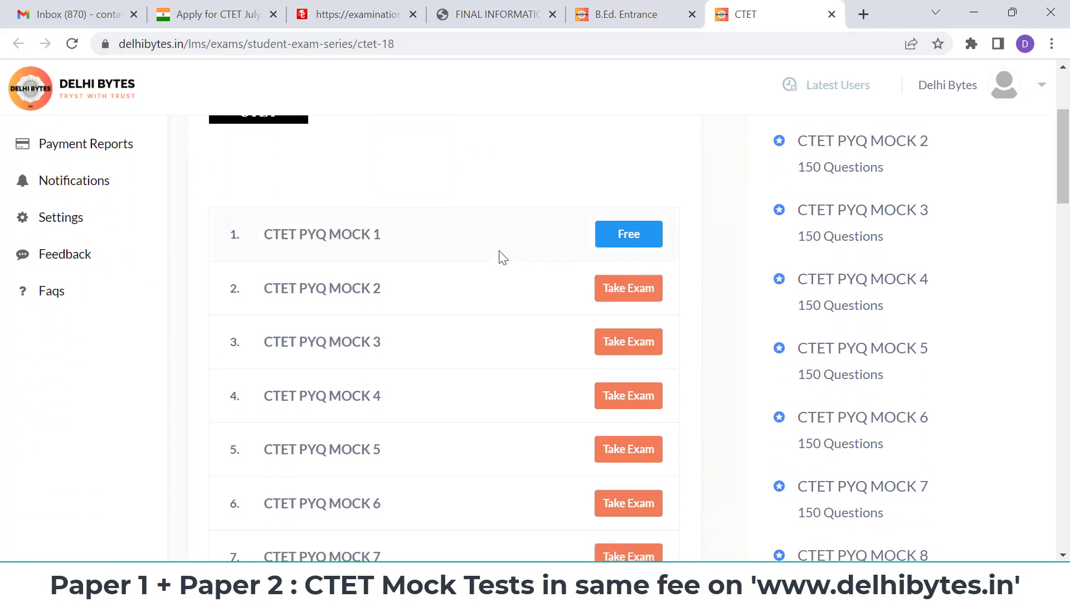
scroll(503, 258, down, 5)
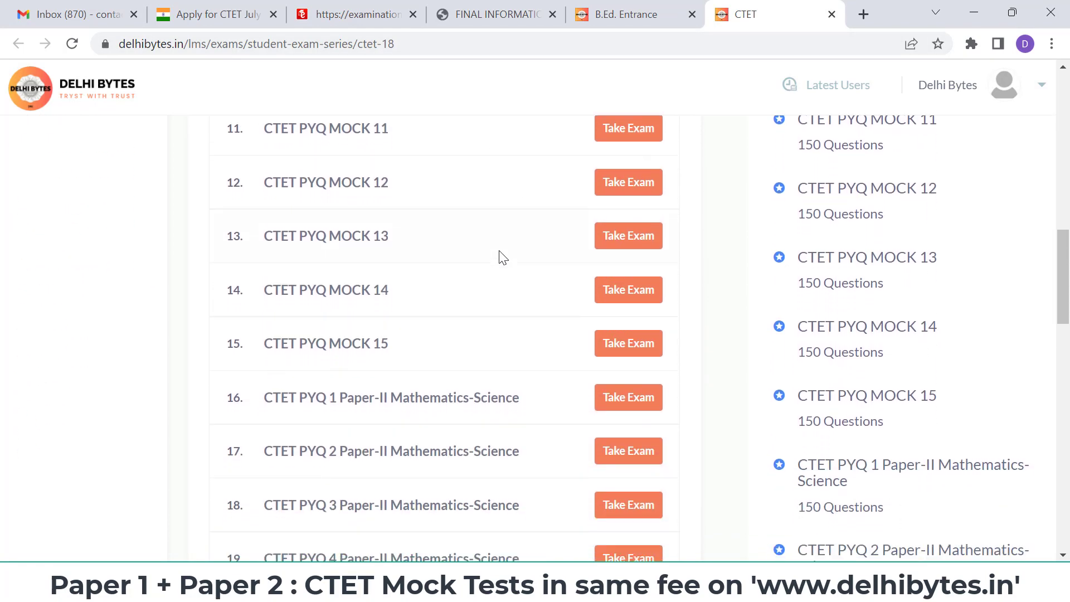
scroll(503, 258, down, 4)
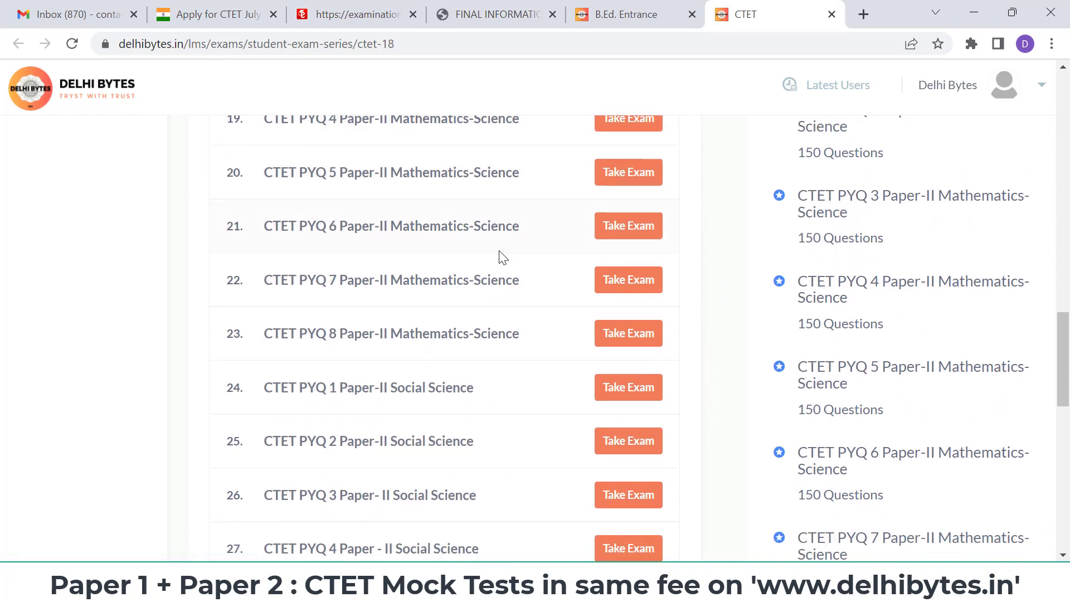
scroll(499, 258, up, 20)
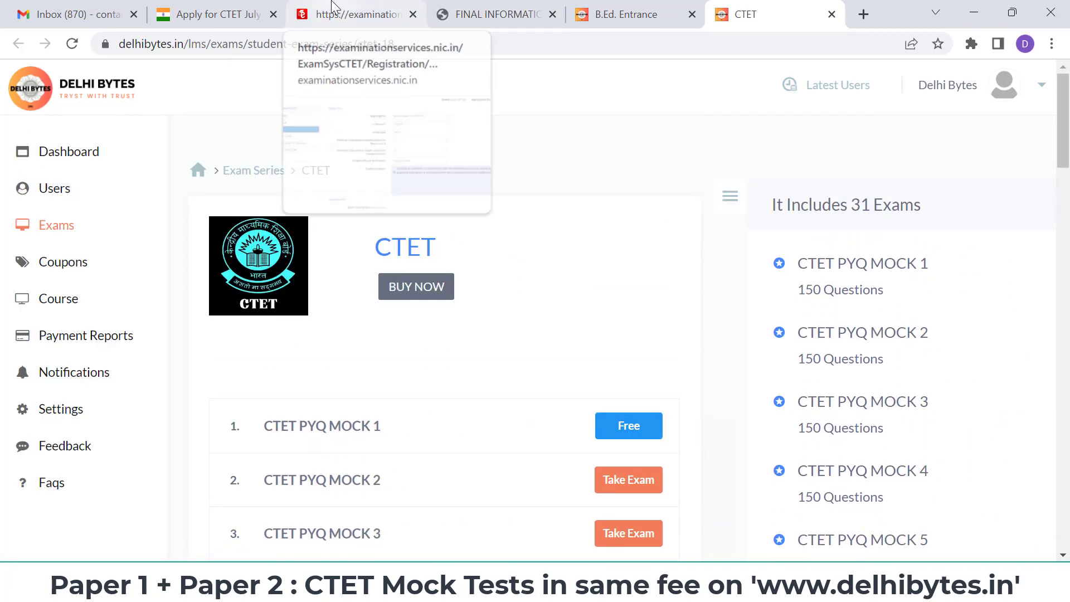
click(228, 11)
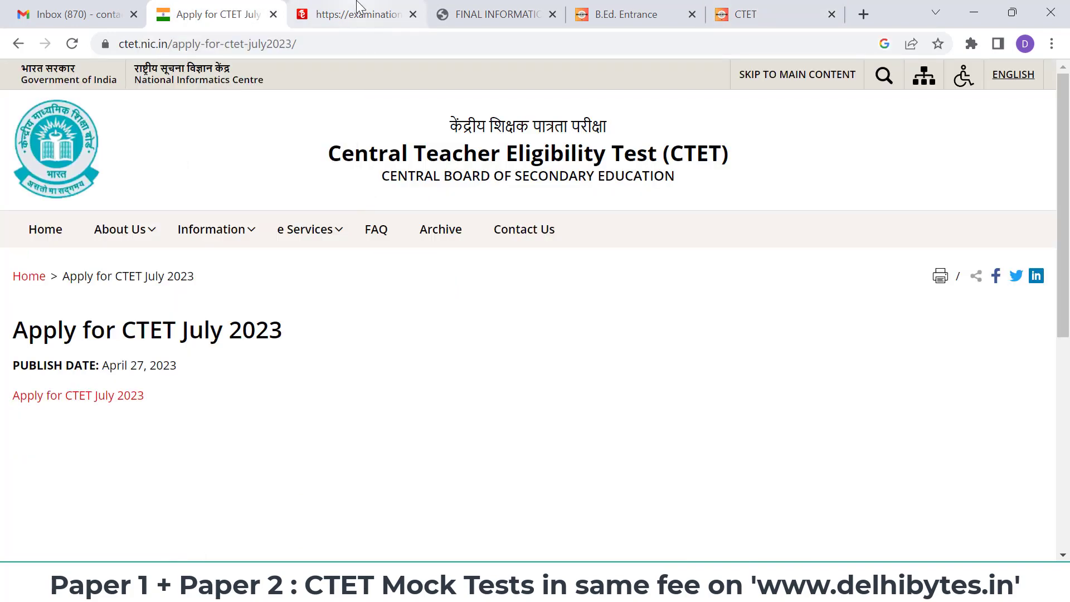
click(360, 11)
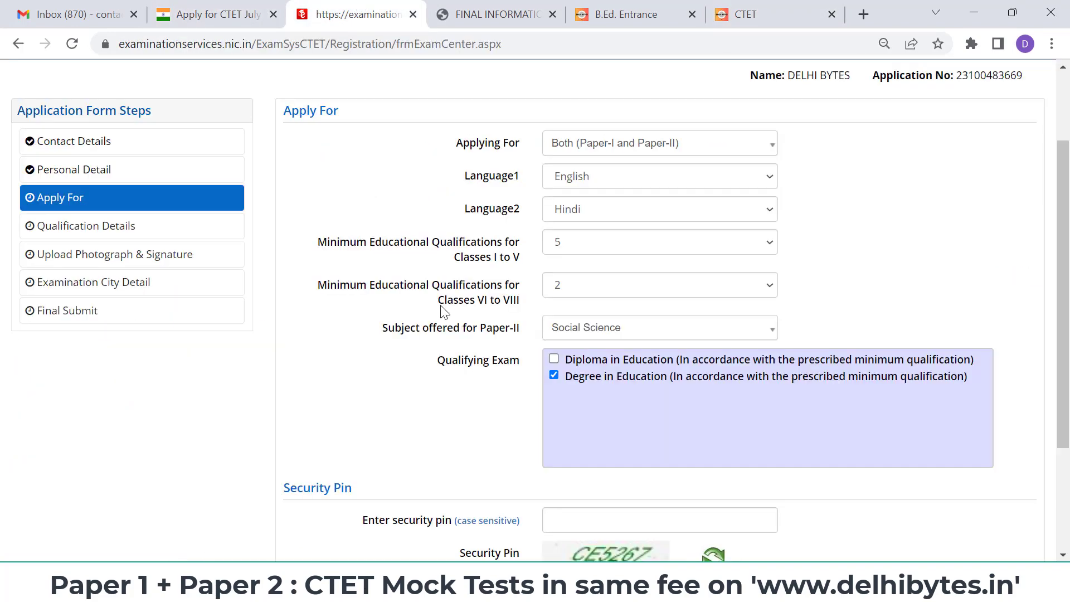
- Keep Social Science for Paper-II, enter the security pin in capitals, and save the Apply For section
click(628, 332)
click(654, 417)
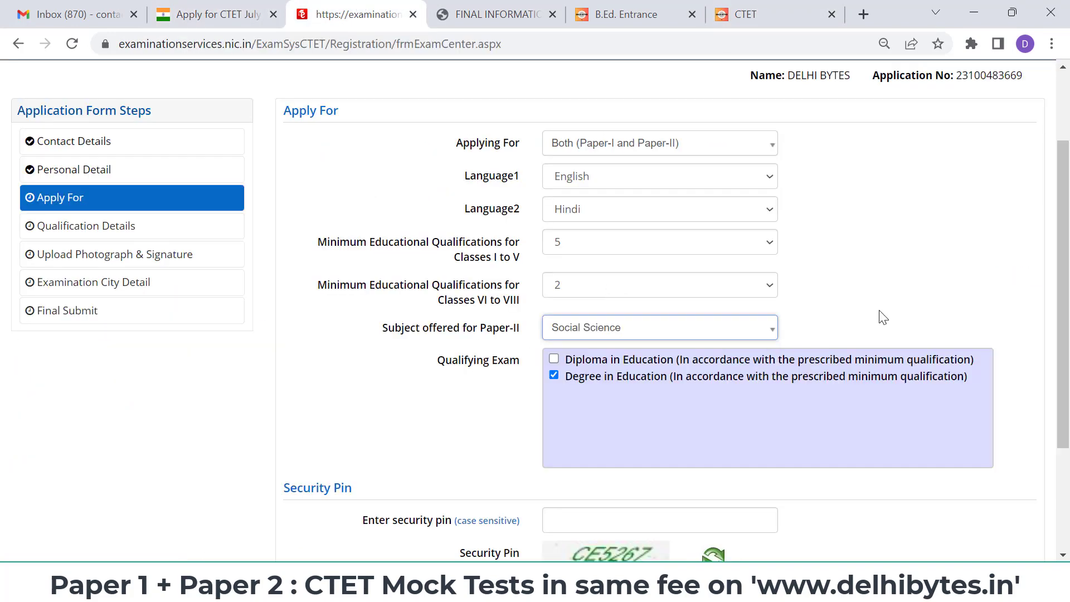
scroll(879, 311, down, 3)
click(634, 361)
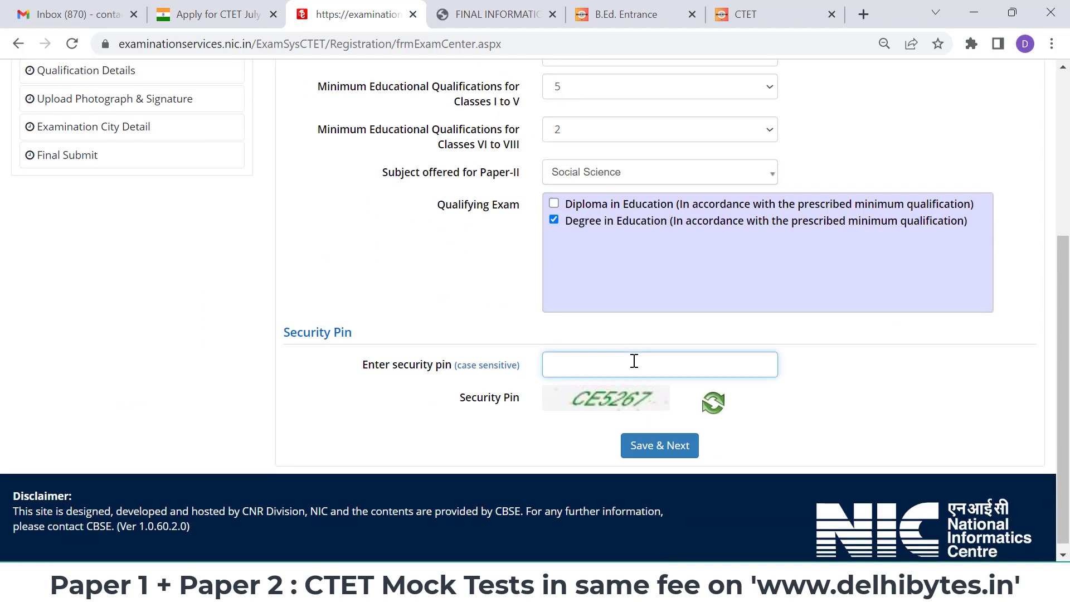
key(Caps_Lock)
text(CE)
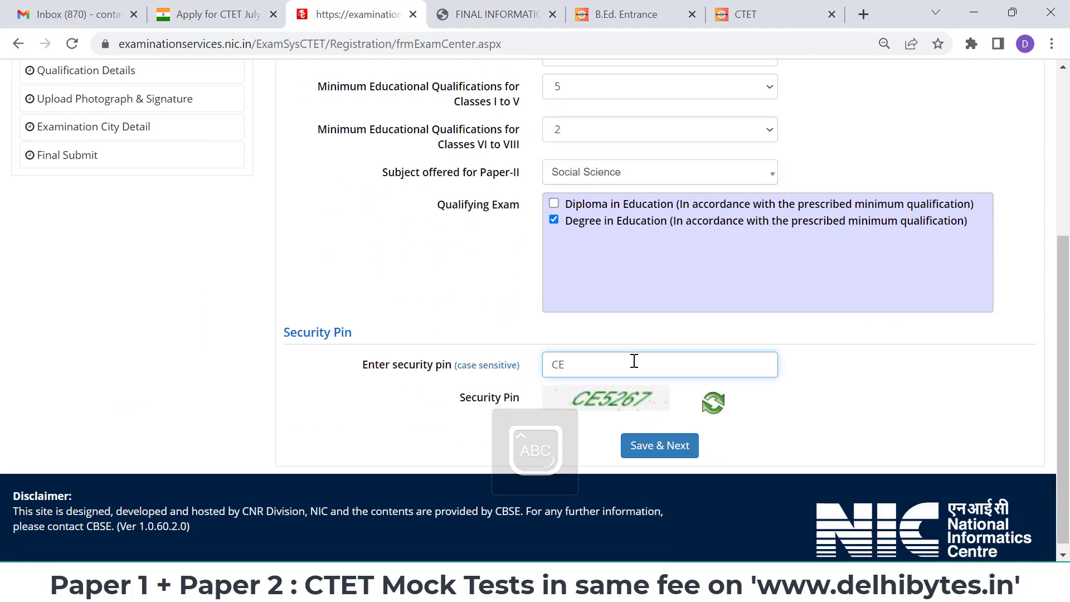
text(52)
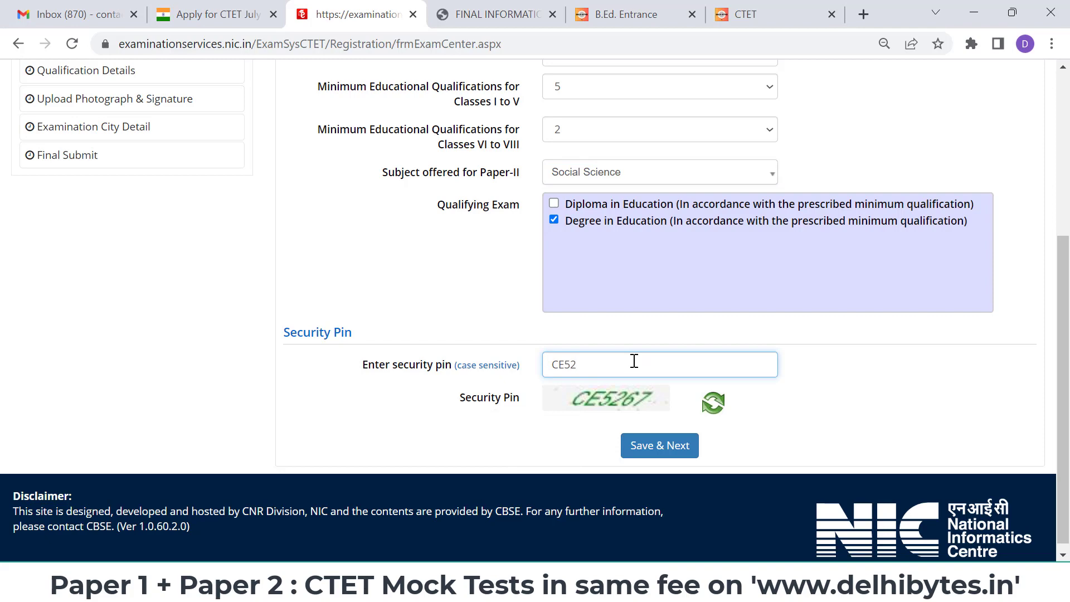
text(67)
click(676, 445)
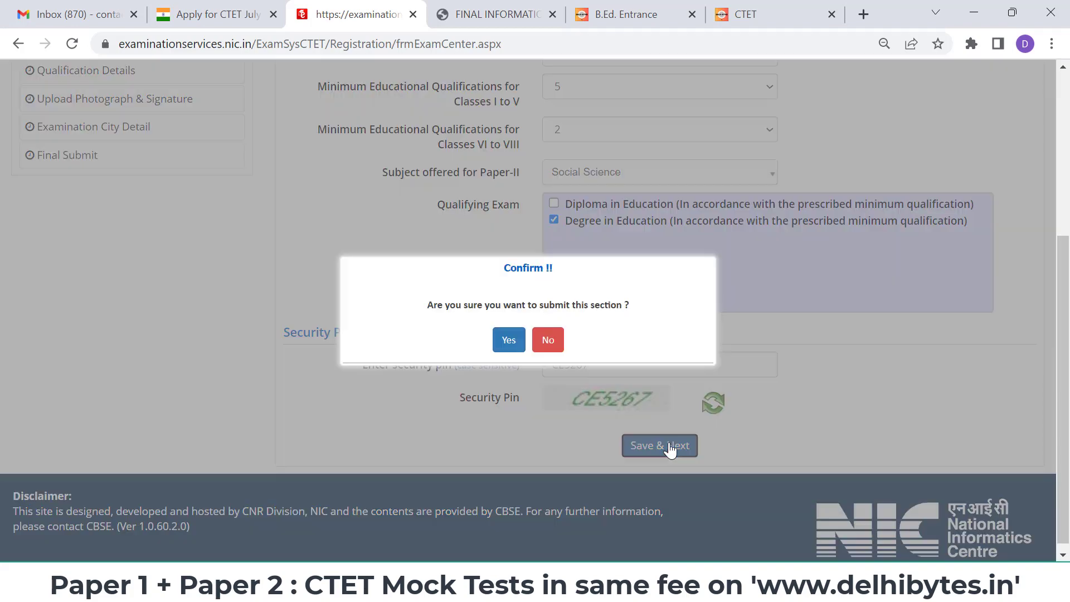
click(509, 340)
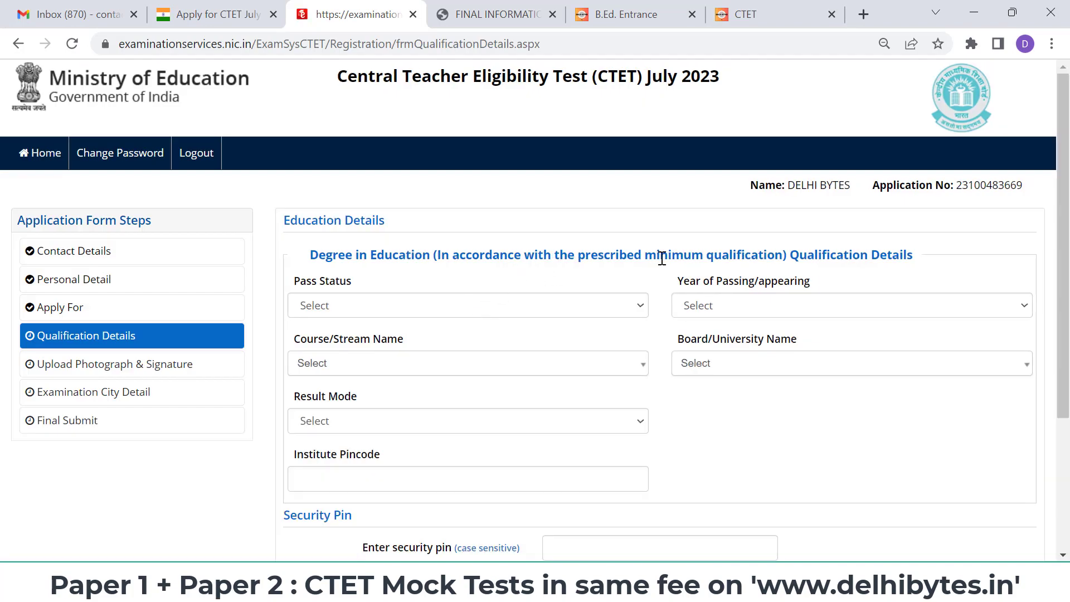
- Set Pass Status to Appearing and Year of Passing/appearing to 2023
scroll(635, 269, down, 1)
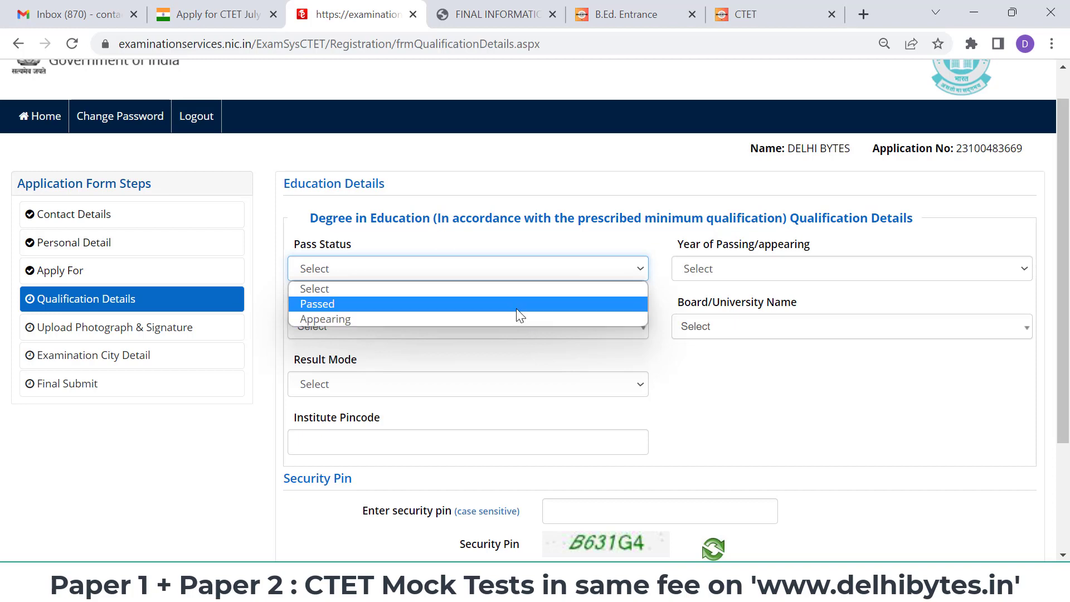
click(517, 307)
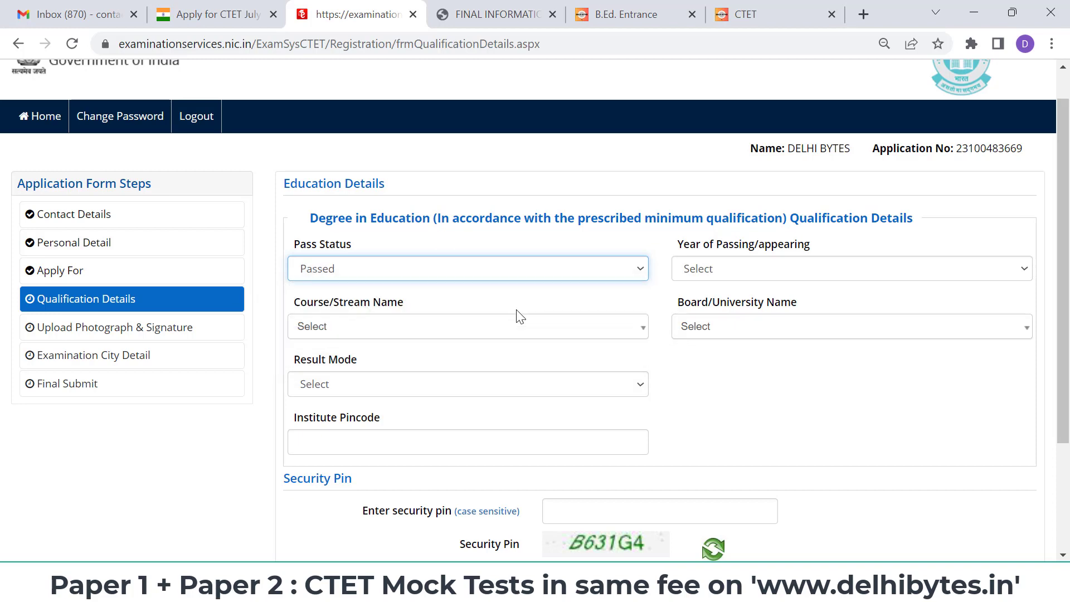
click(513, 279)
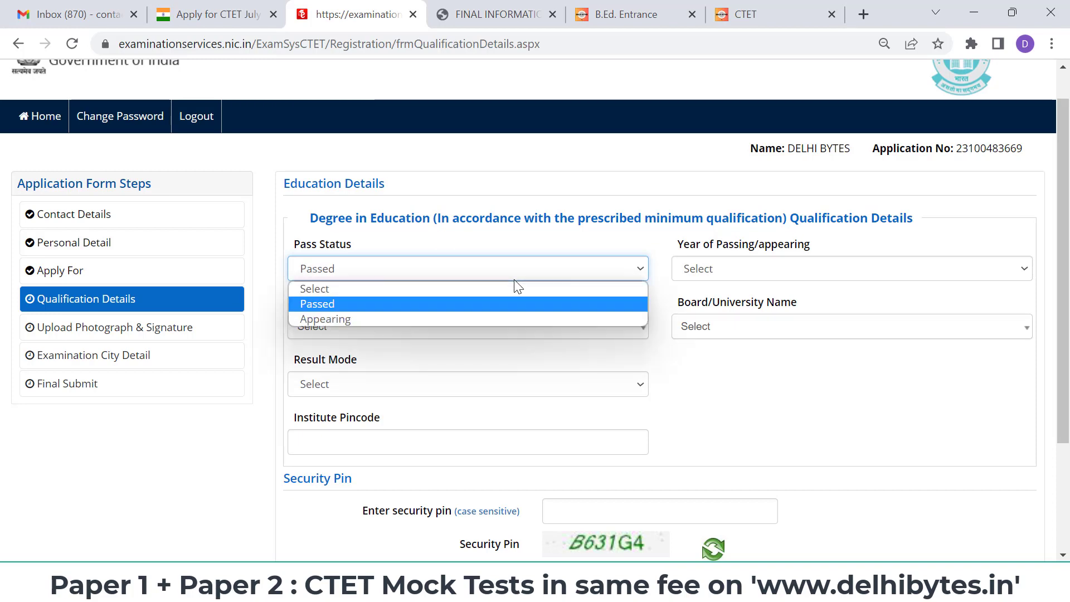
click(480, 316)
click(783, 267)
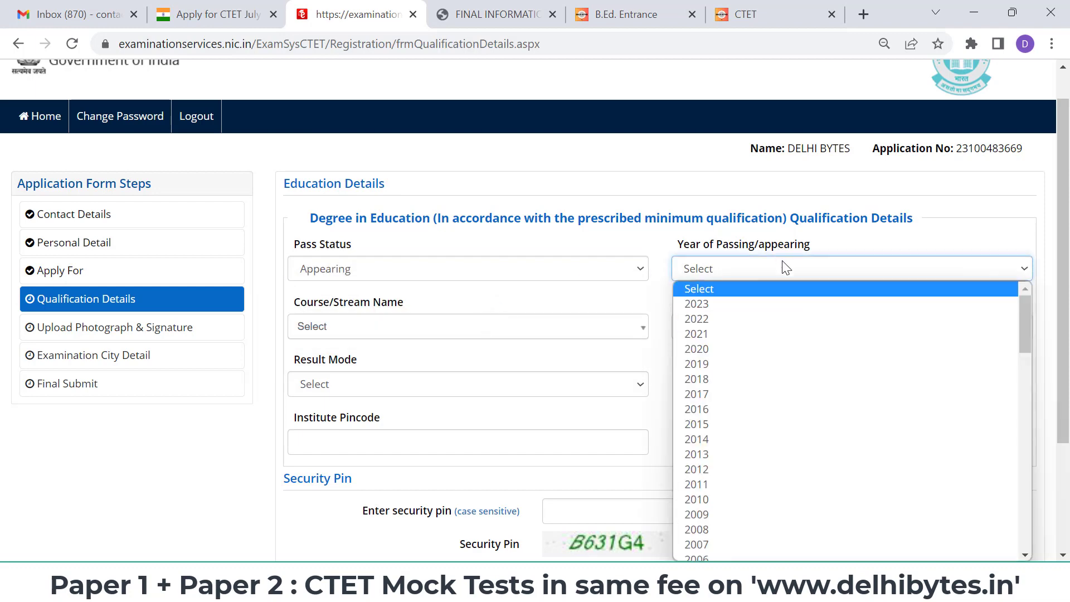
scroll(768, 387, down, 9)
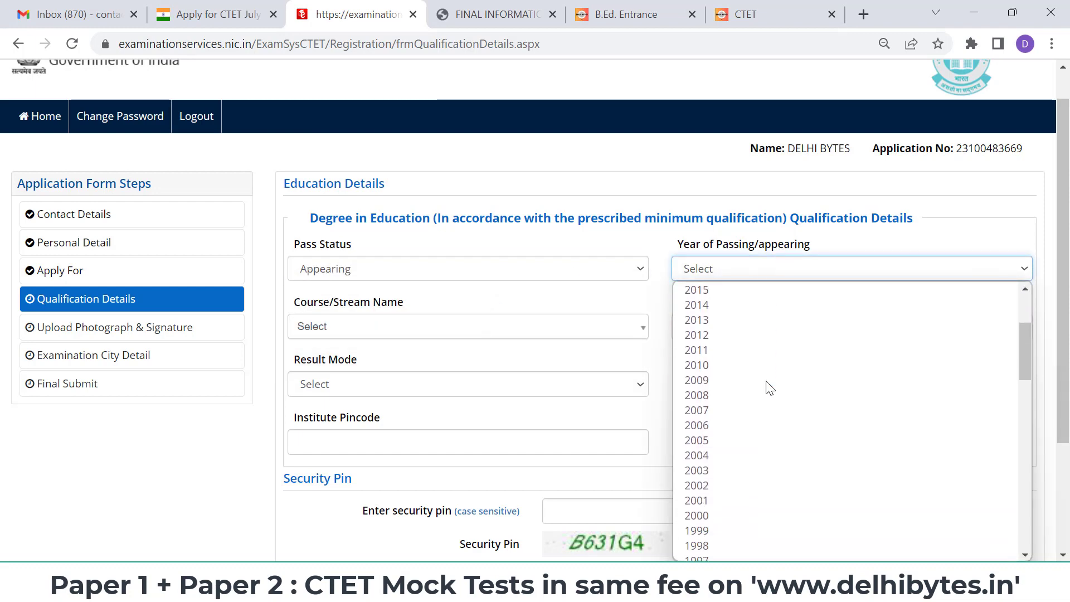
scroll(768, 387, up, 9)
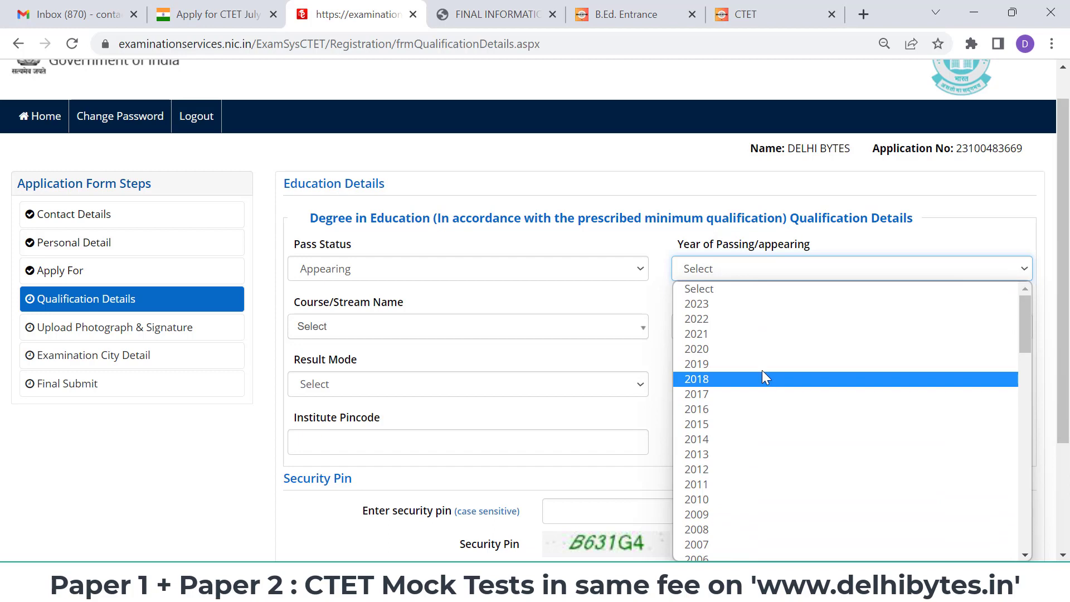
click(731, 306)
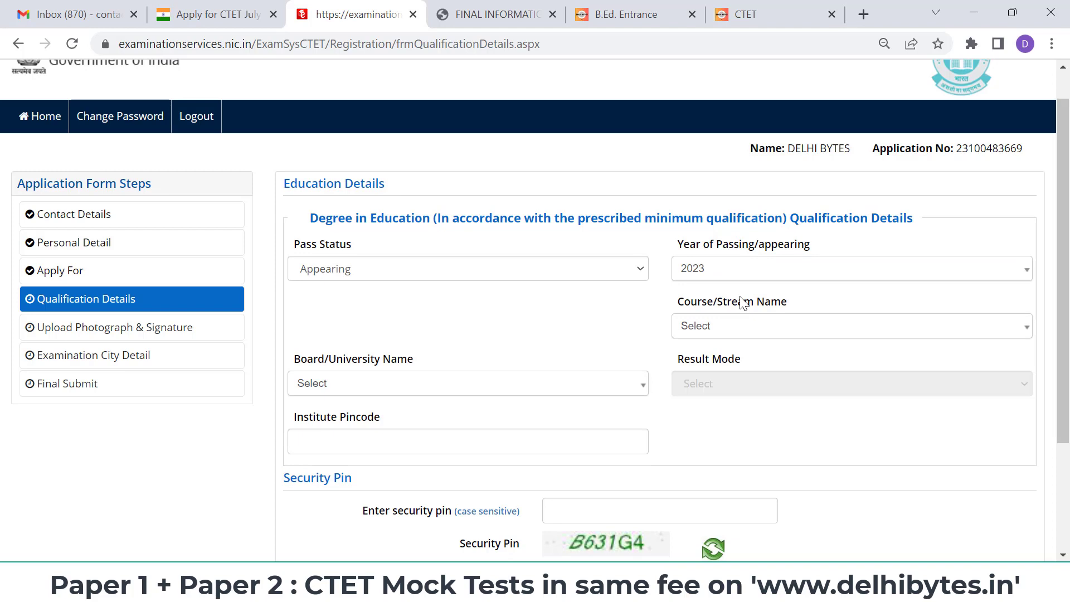
- Recheck the dropdowns, keeping Pass Status Appearing and year 2023
click(778, 274)
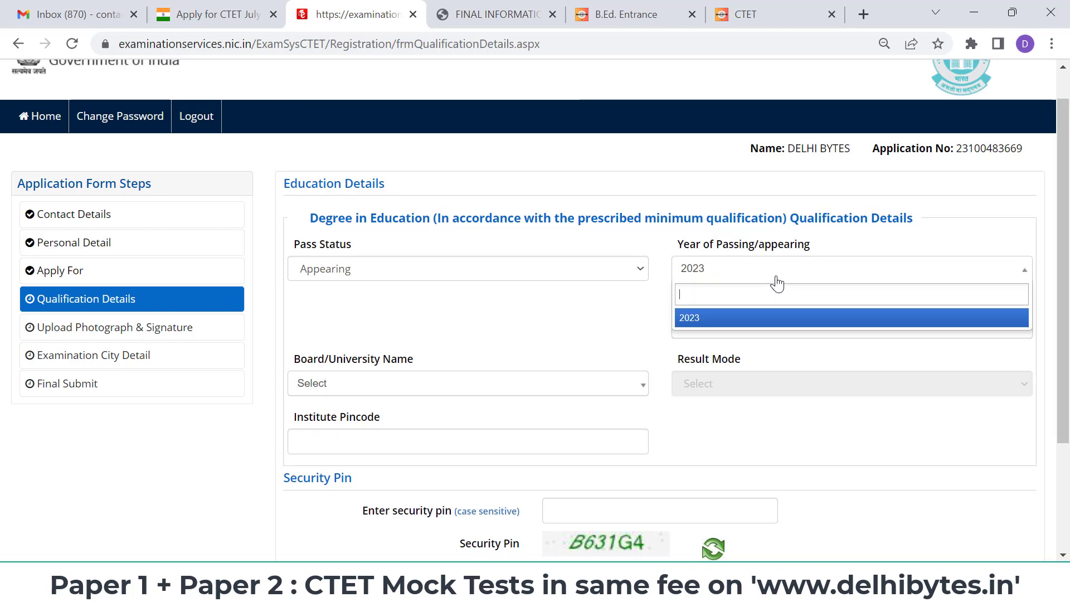
click(778, 279)
click(778, 280)
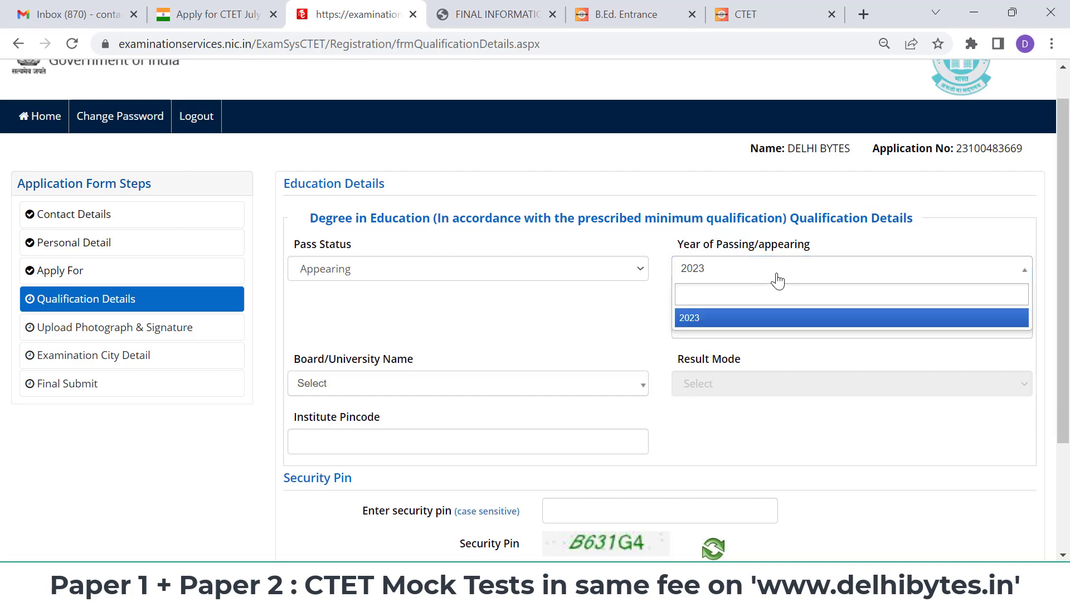
click(518, 276)
click(579, 249)
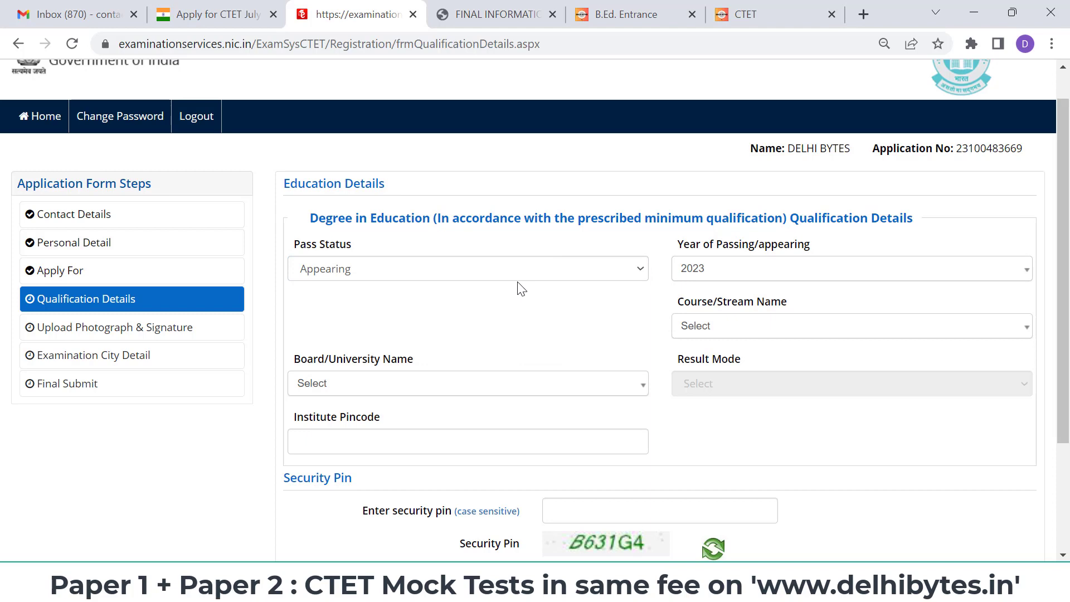
click(737, 271)
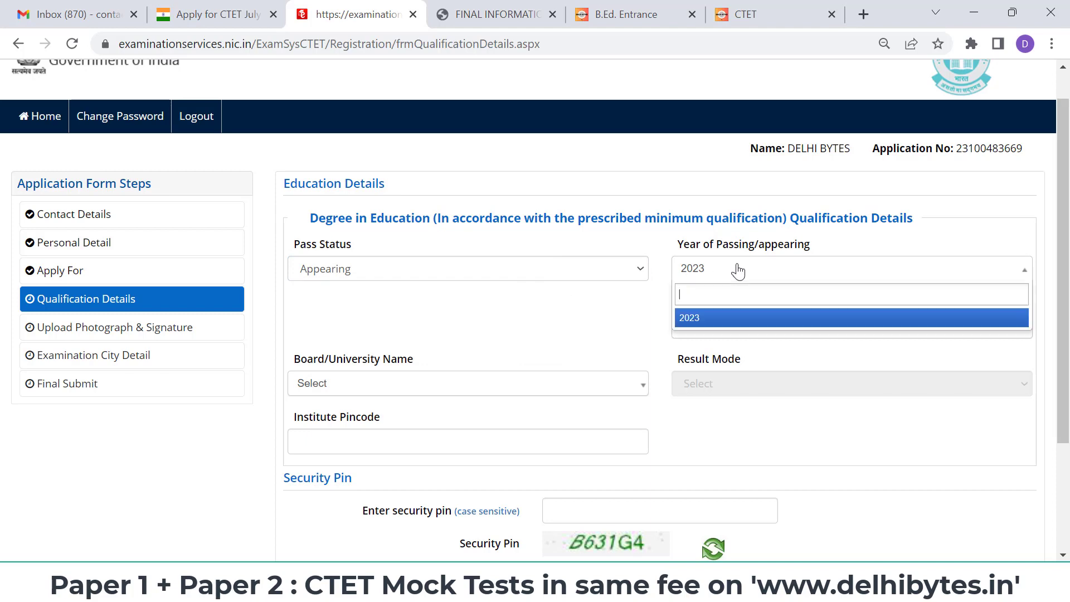
click(765, 317)
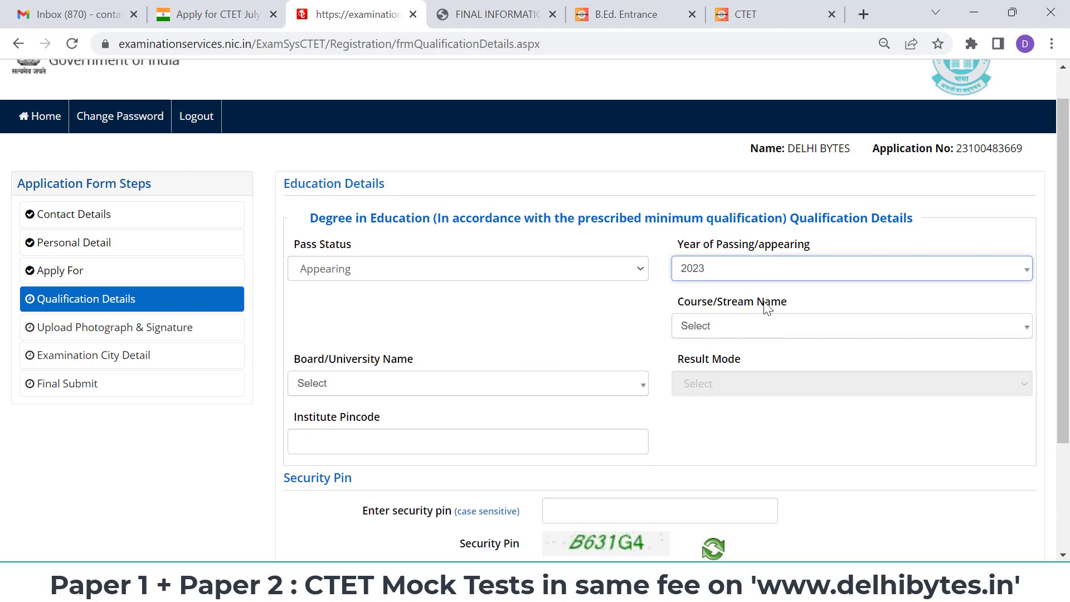
click(765, 270)
click(606, 290)
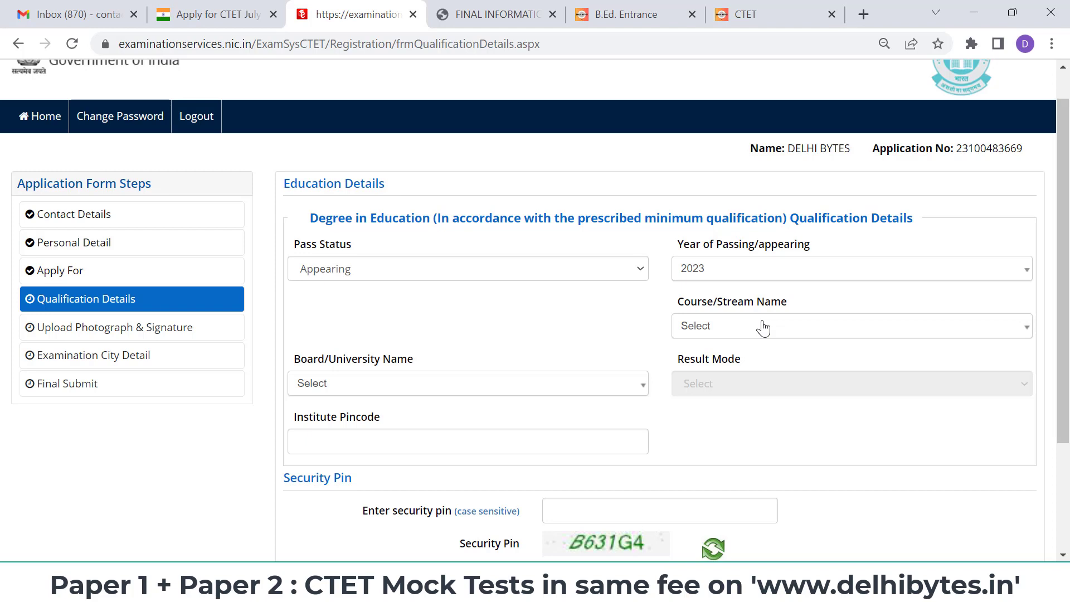
- Choose Education/Elementry Education etc as the course and search the board list for 'UNIVERSITY'
click(762, 328)
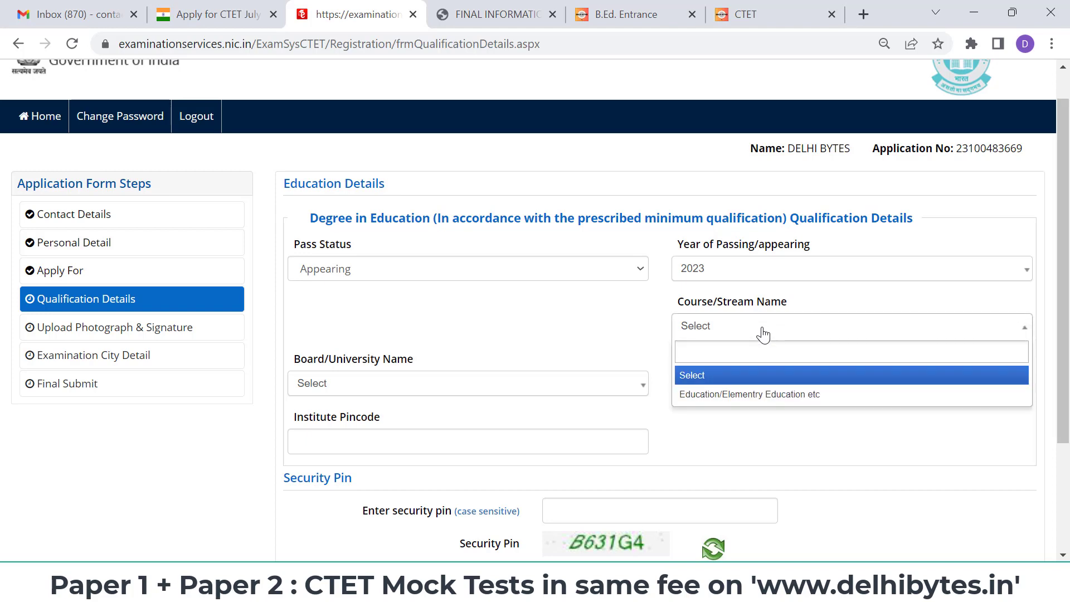
click(763, 410)
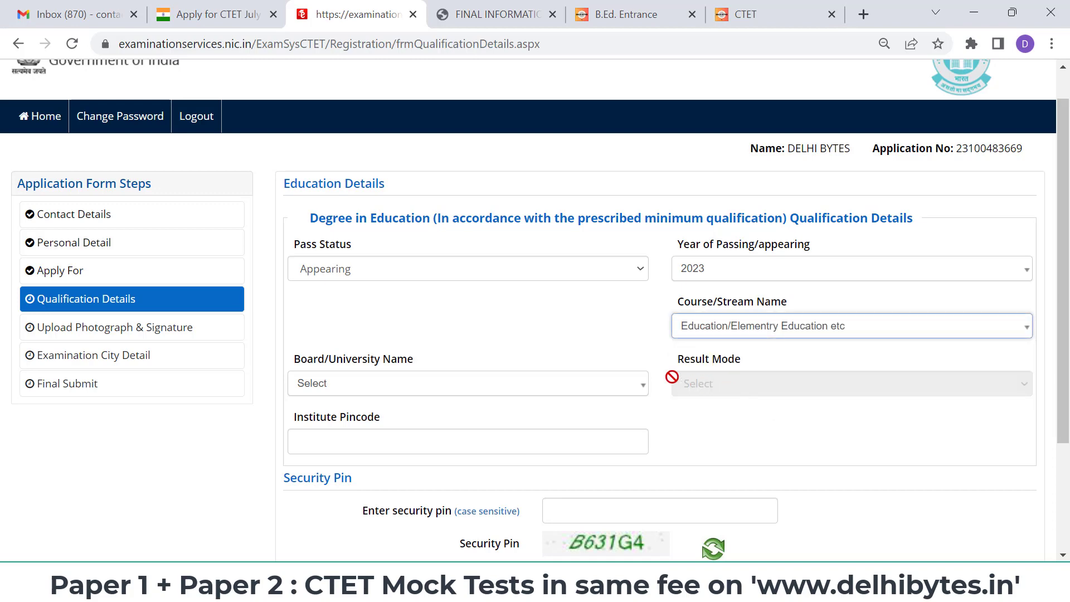
click(604, 391)
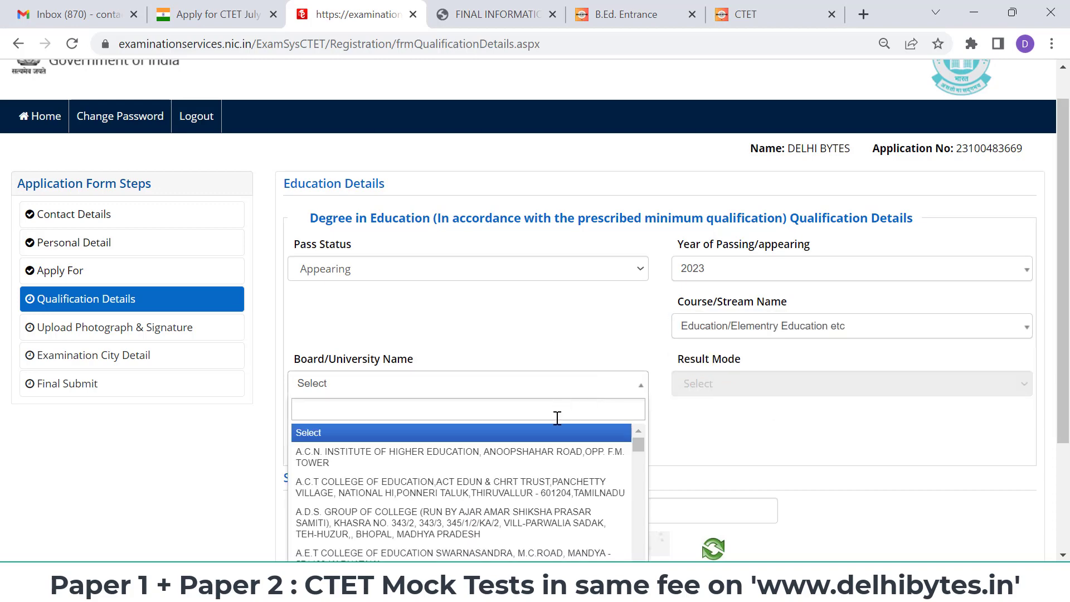
text(UNIVER)
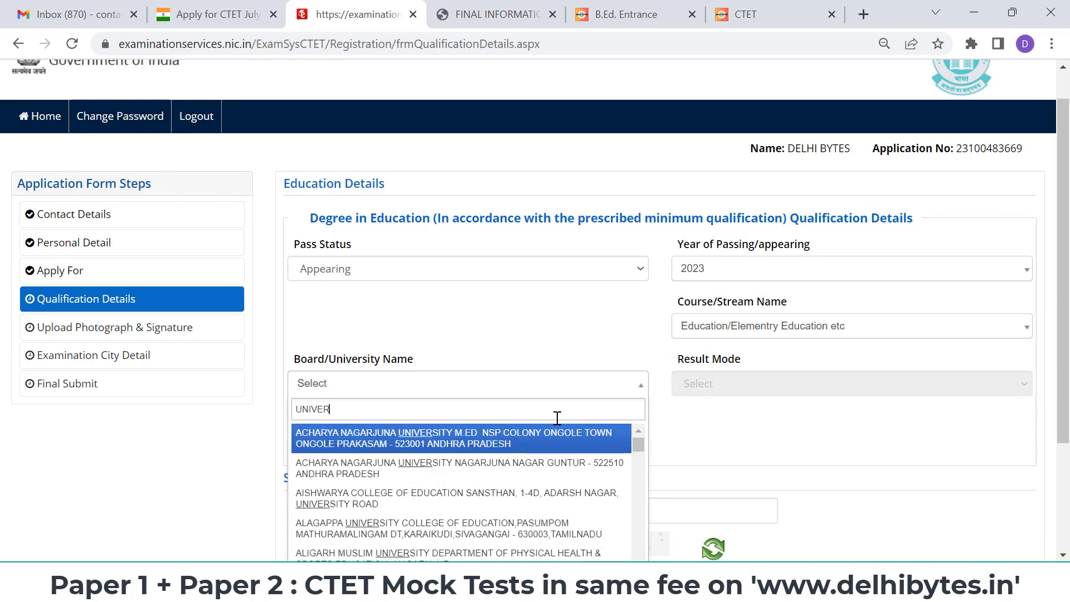
text(SERY)
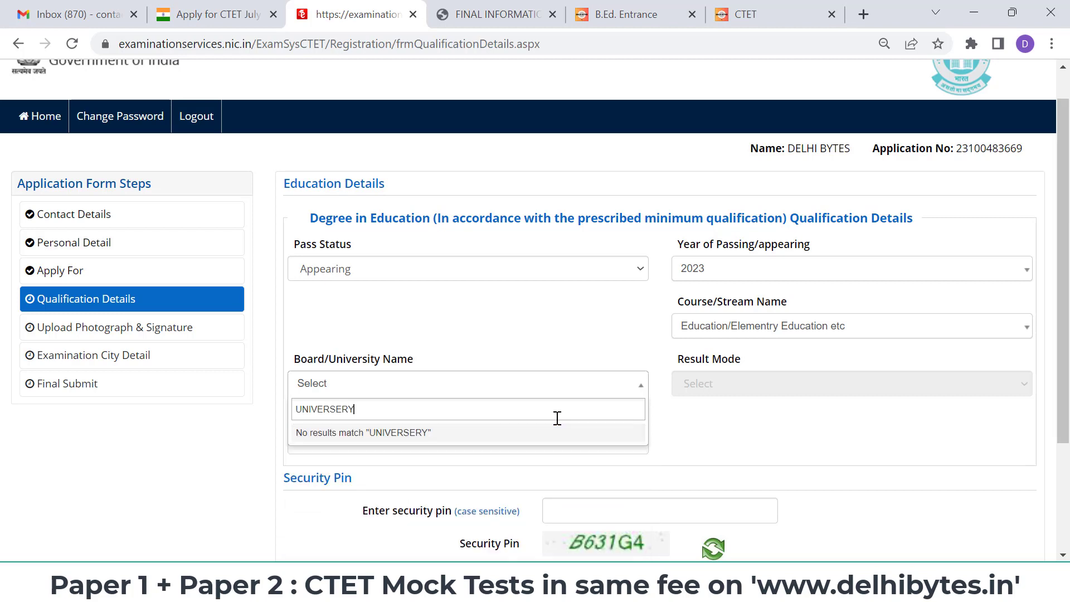
key(BackSpace)
key(BackSpace)
key(BackSpace)
text(ITY)
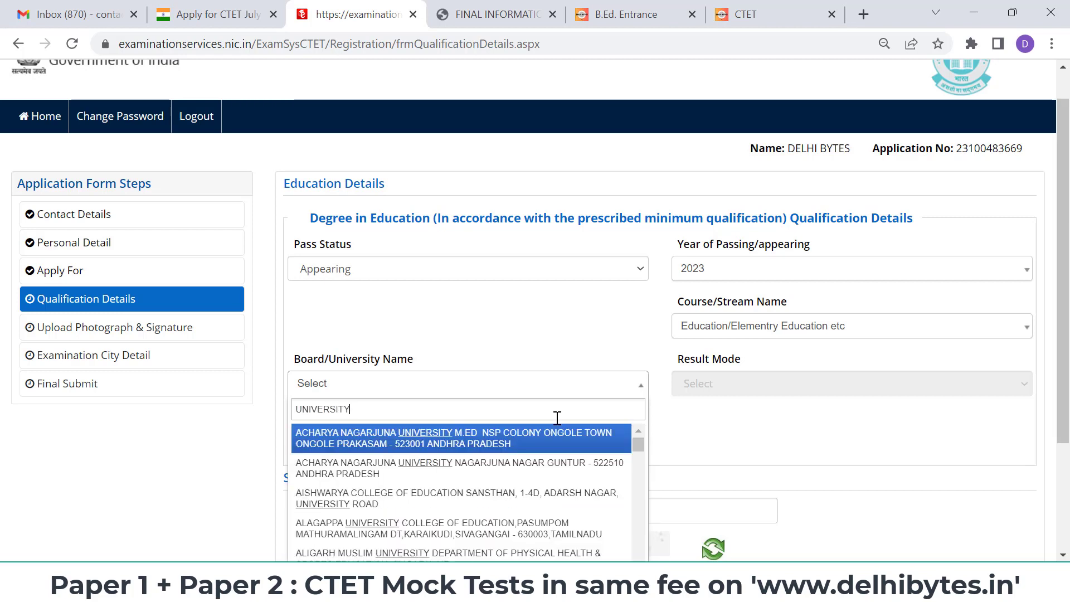
click(612, 381)
scroll(611, 378, down, 2)
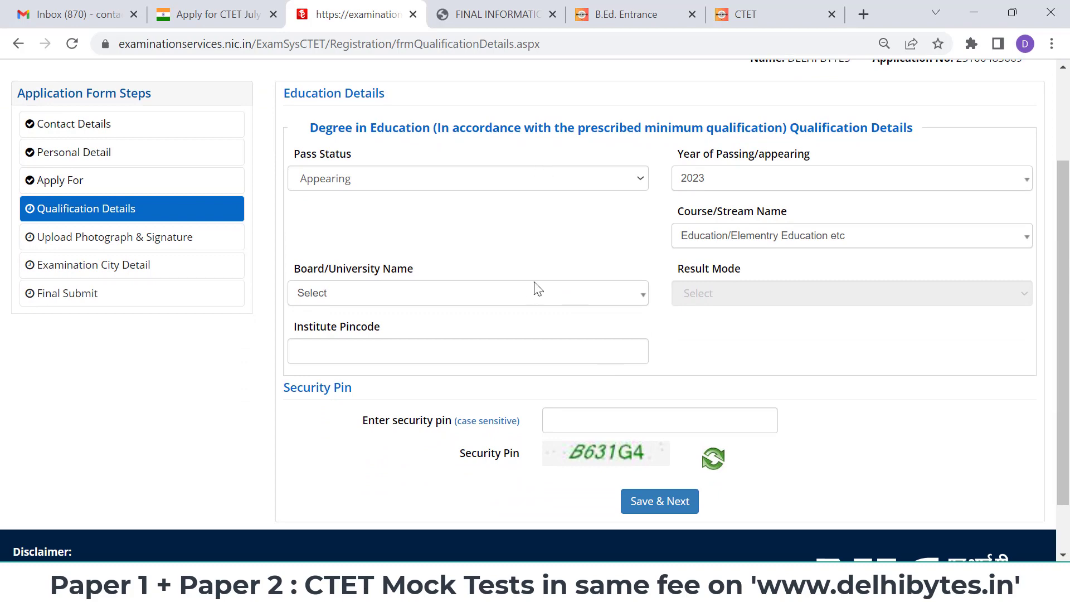
- Search 'CENTRAL INS' in Board/University, pick the matching college, and save the qualification details
click(530, 295)
click(530, 294)
click(530, 294)
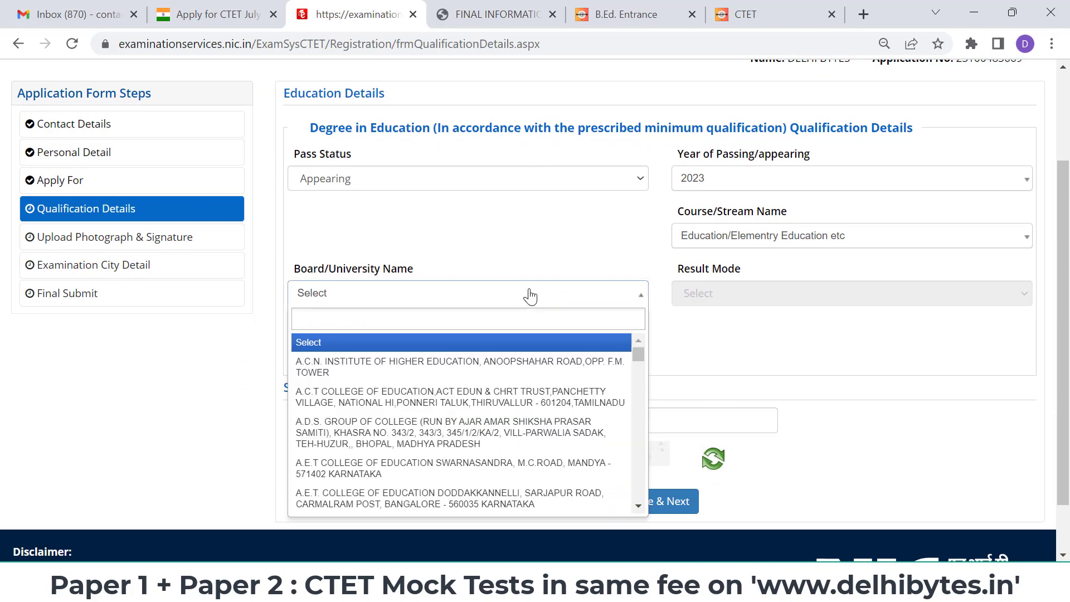
drag(635, 355, 640, 497)
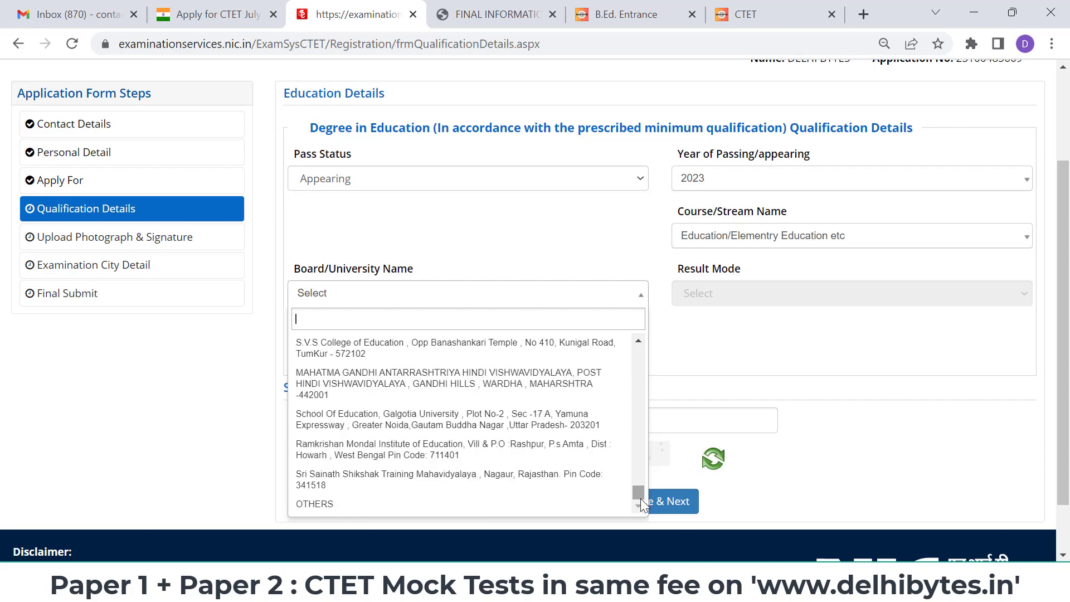
text(UN)
key(BackSpace)
key(BackSpace)
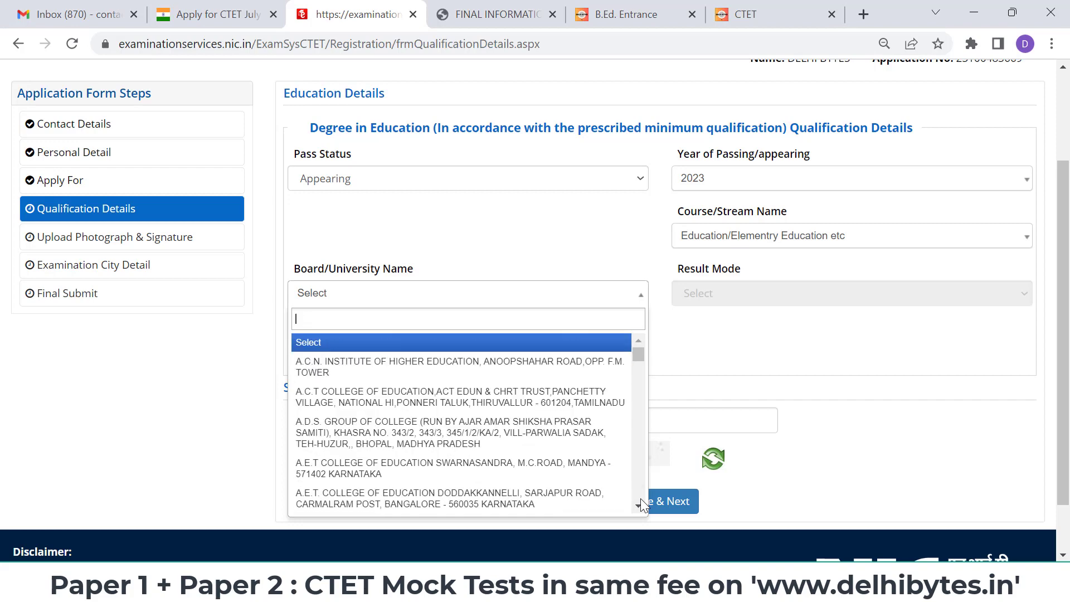
text(CENTRAL IN)
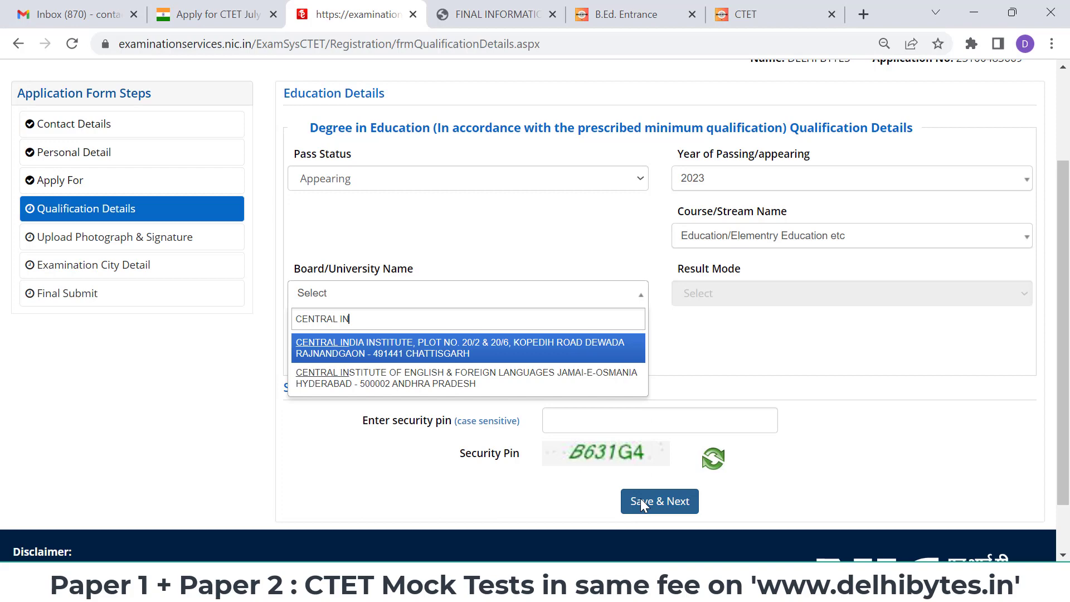
text(S)
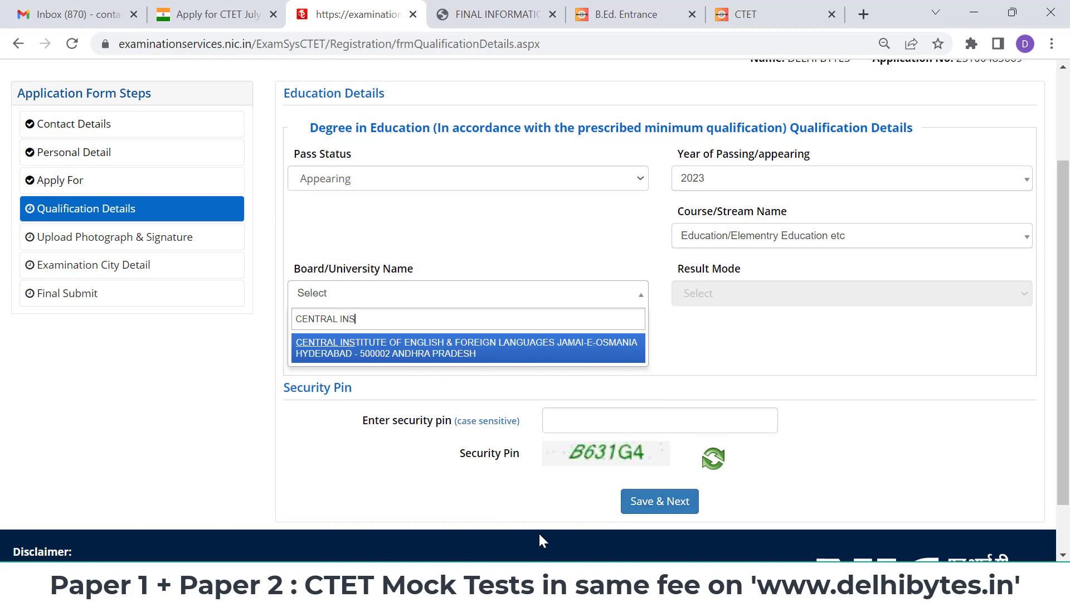
click(515, 364)
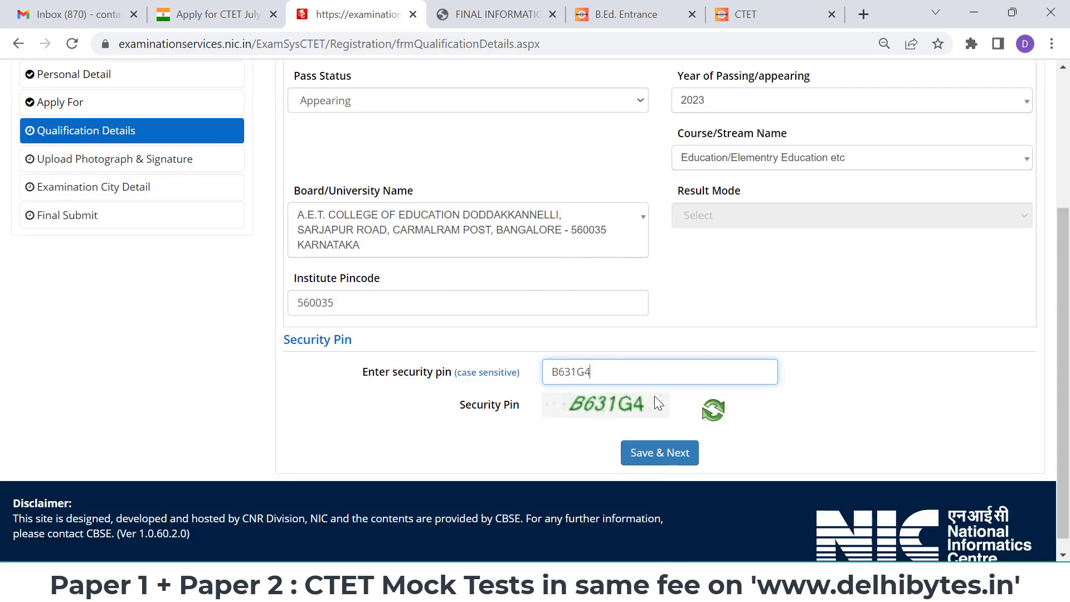
click(660, 452)
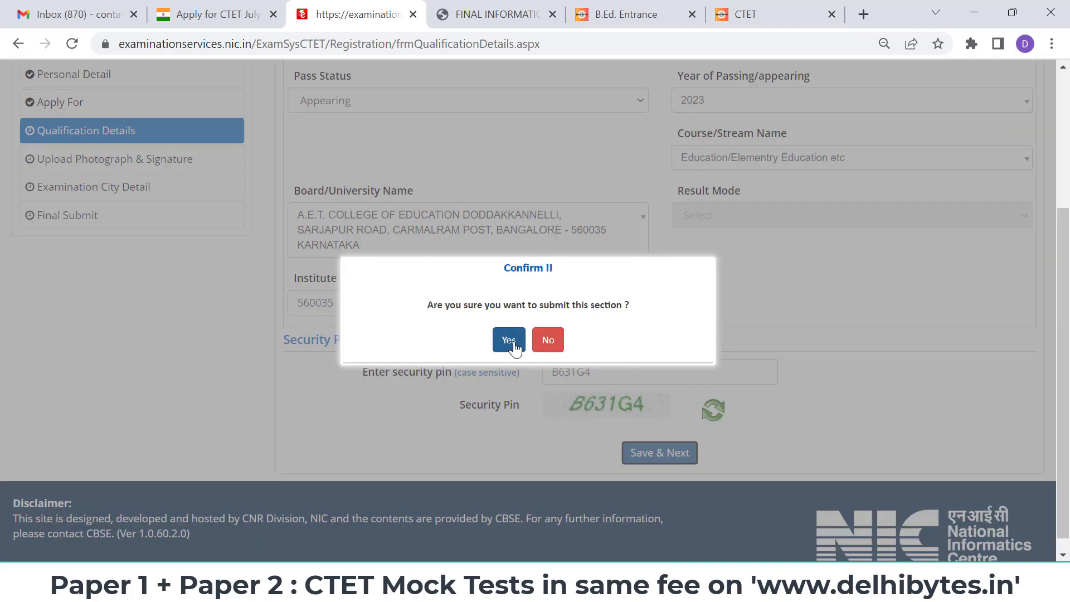
- Confirm the qualification submission, then save and confirm the photograph and signature section
click(509, 341)
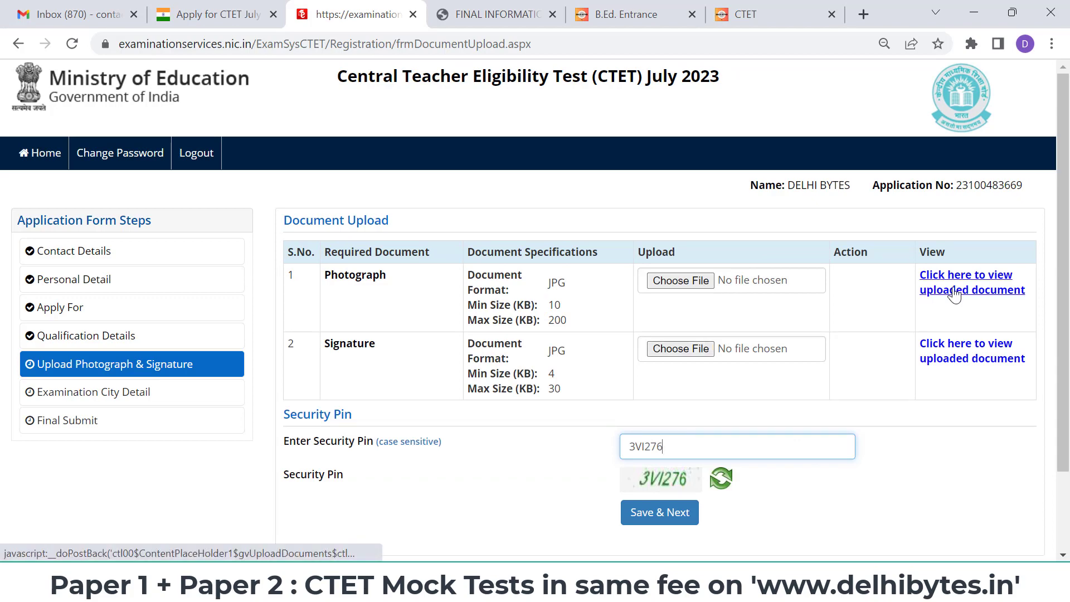
click(659, 512)
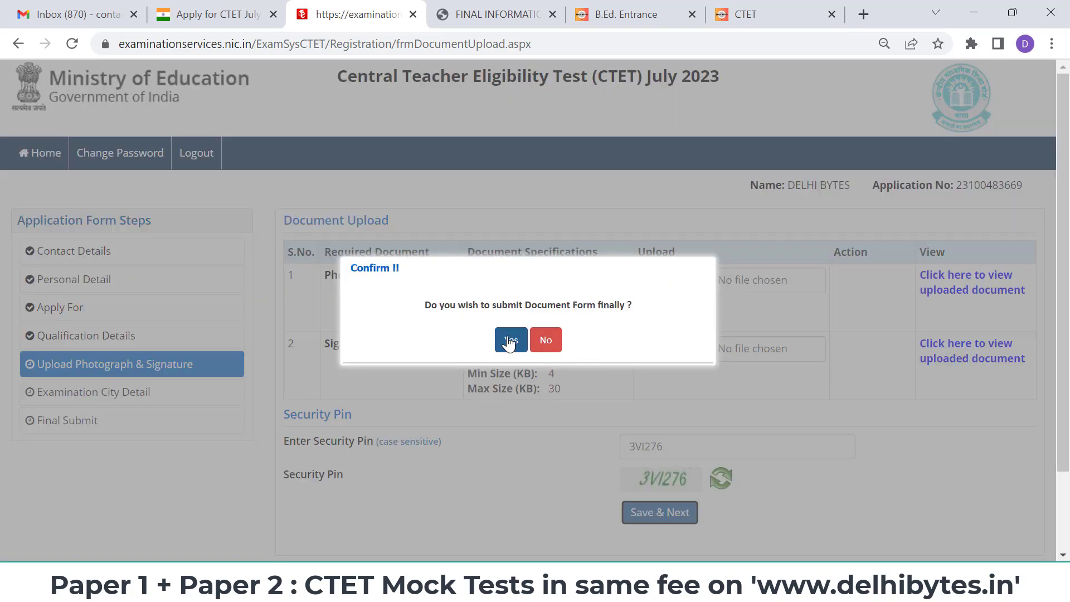
click(510, 341)
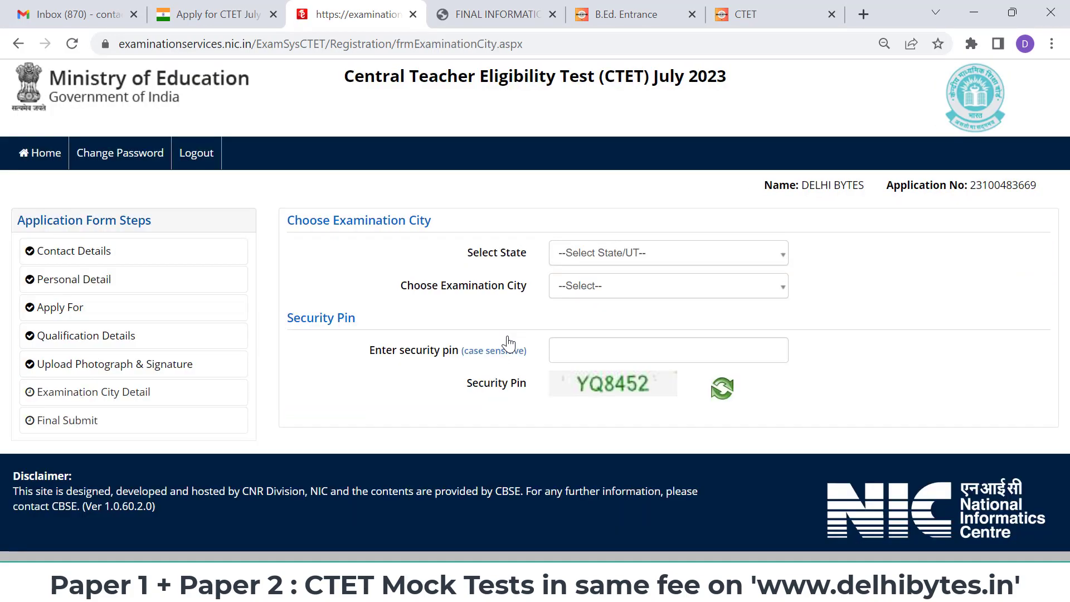
- Select DELHI (NCT) as the exam state and NEW DELHI as the exam city
click(640, 252)
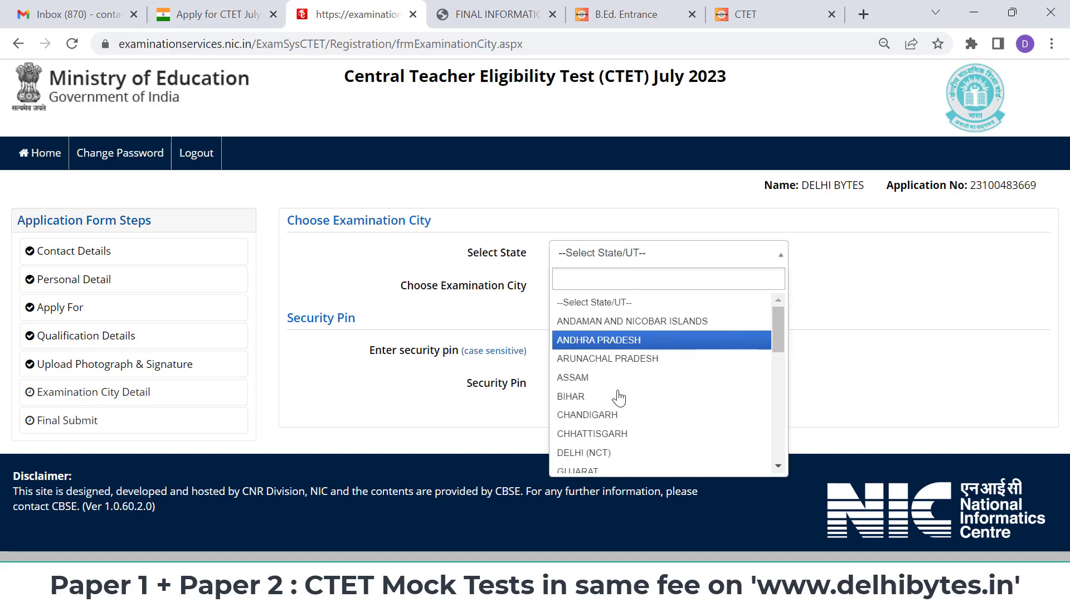
click(596, 452)
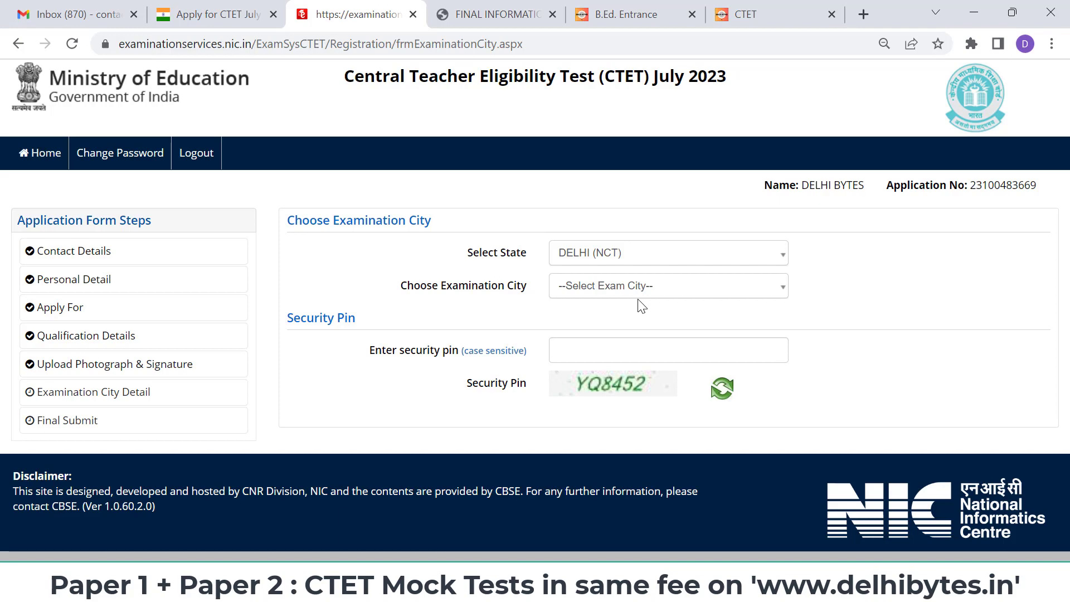
click(658, 299)
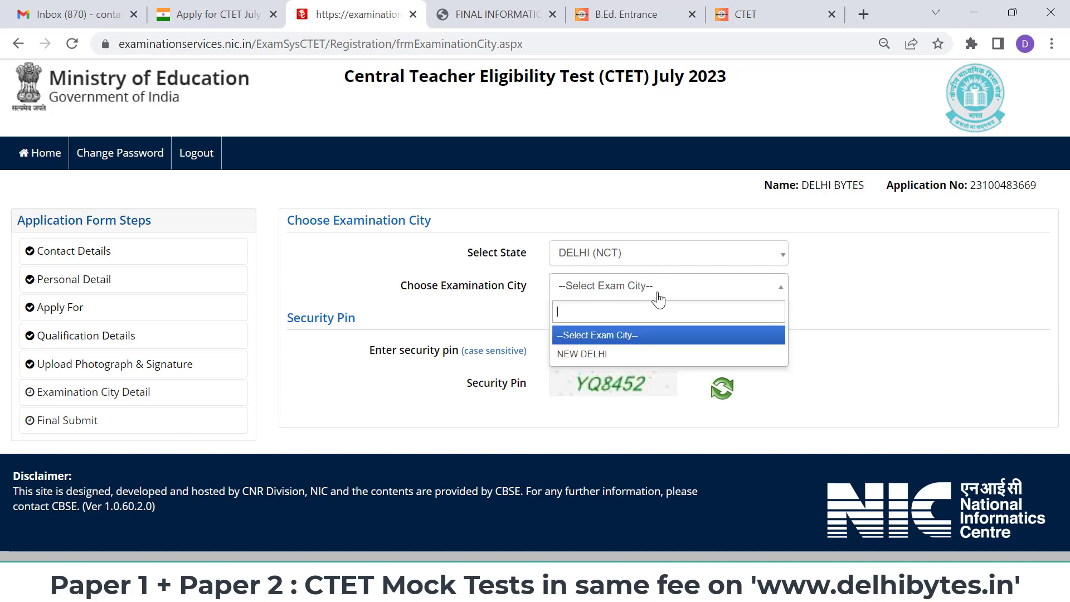
click(632, 364)
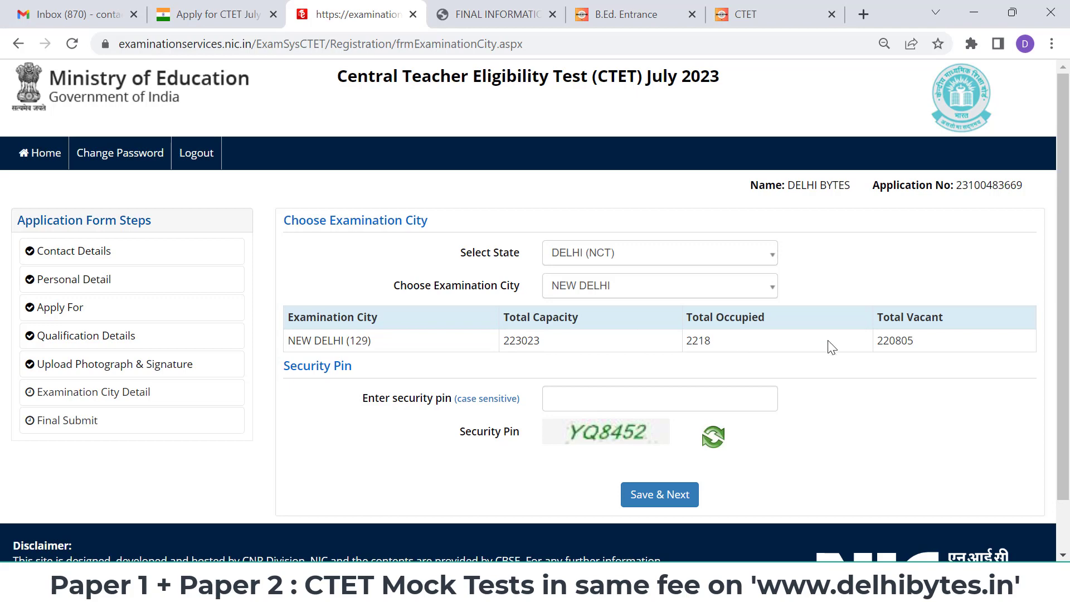
- Enter the security pin and submit the examination city choice
click(649, 405)
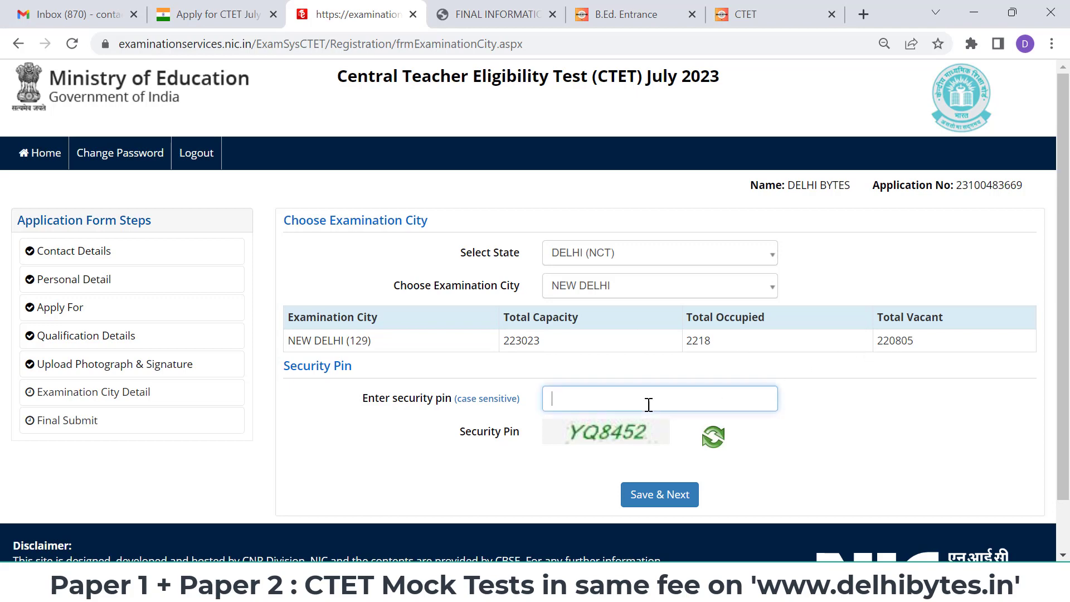
text(YQ8452)
click(680, 495)
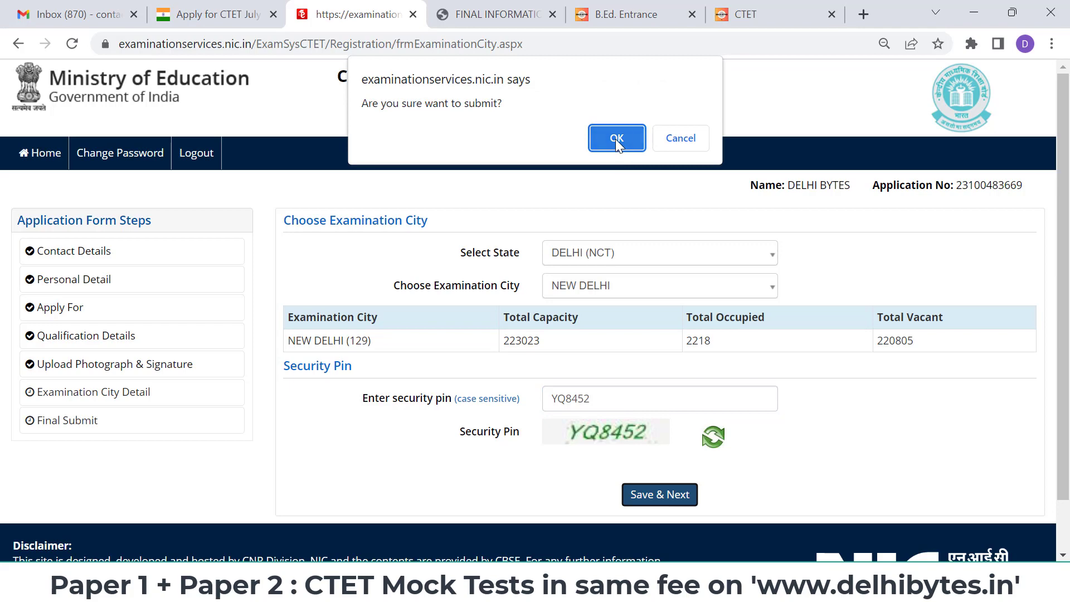
click(616, 139)
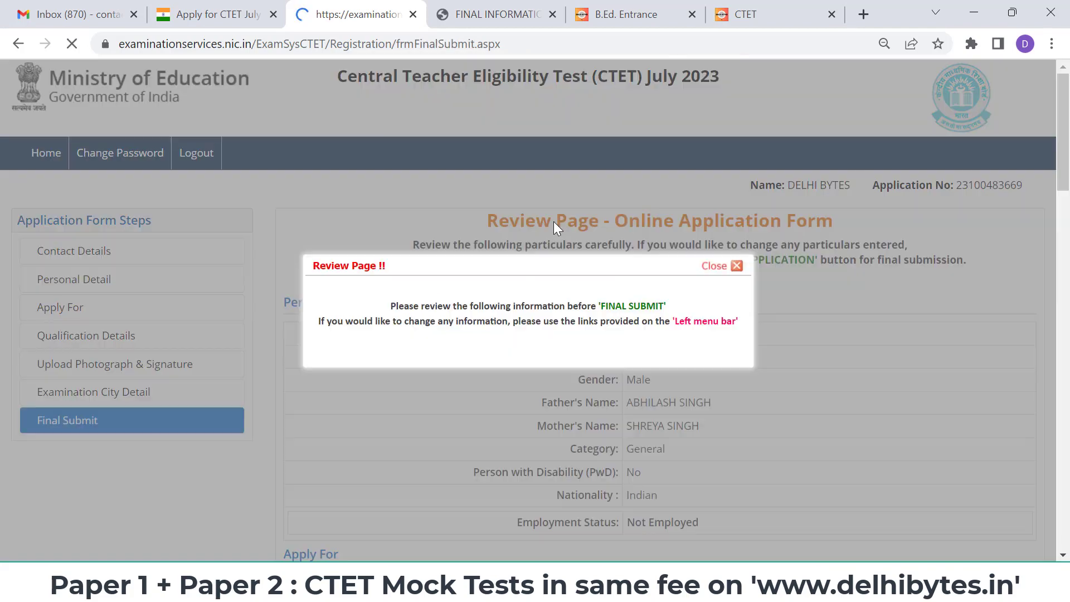
- Mark My Name, Father Name, Mother Name, Date of Birth, Gender and Category as verified
click(727, 271)
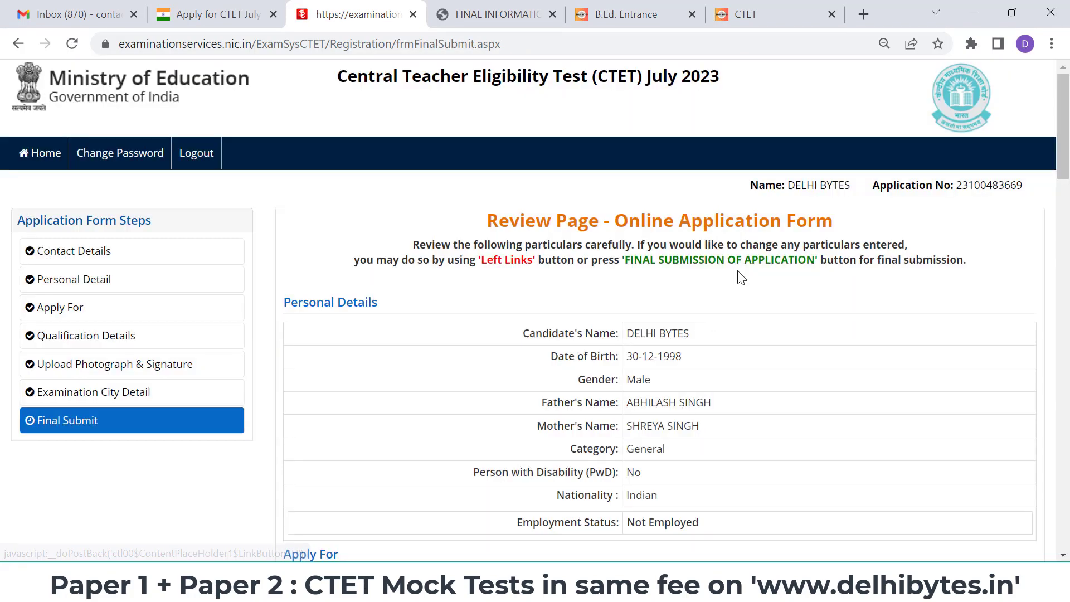
scroll(738, 276, down, 2)
scroll(740, 277, down, 5)
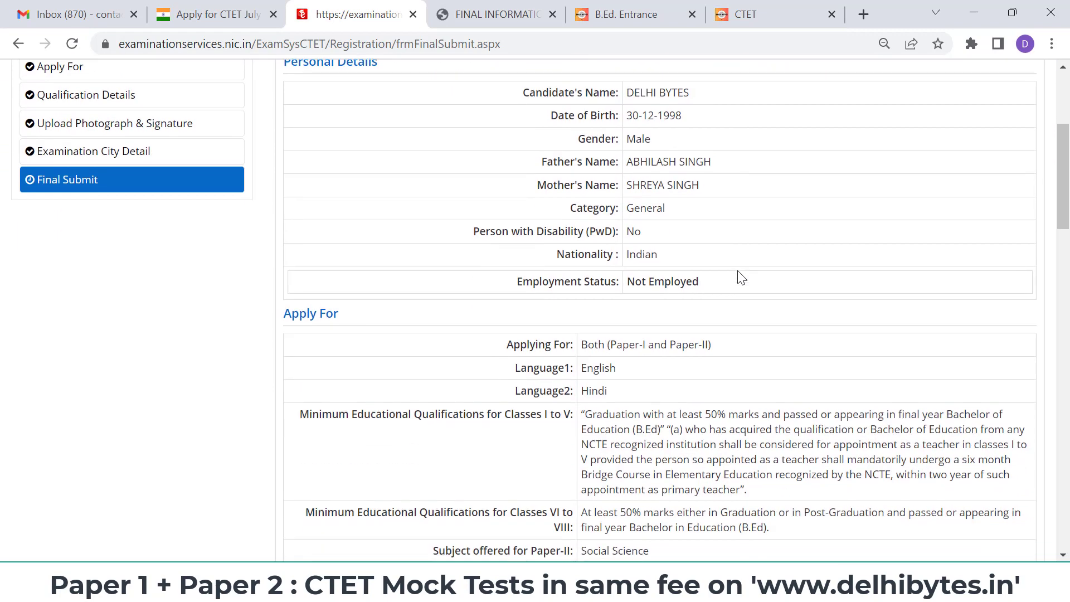
scroll(738, 270, down, 6)
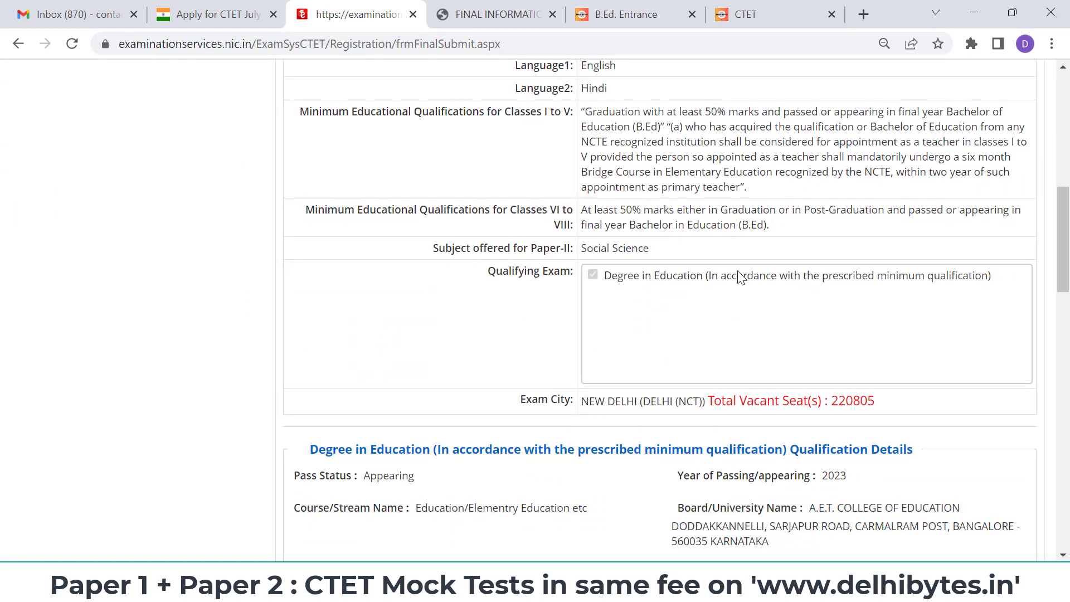
scroll(737, 271, down, 2)
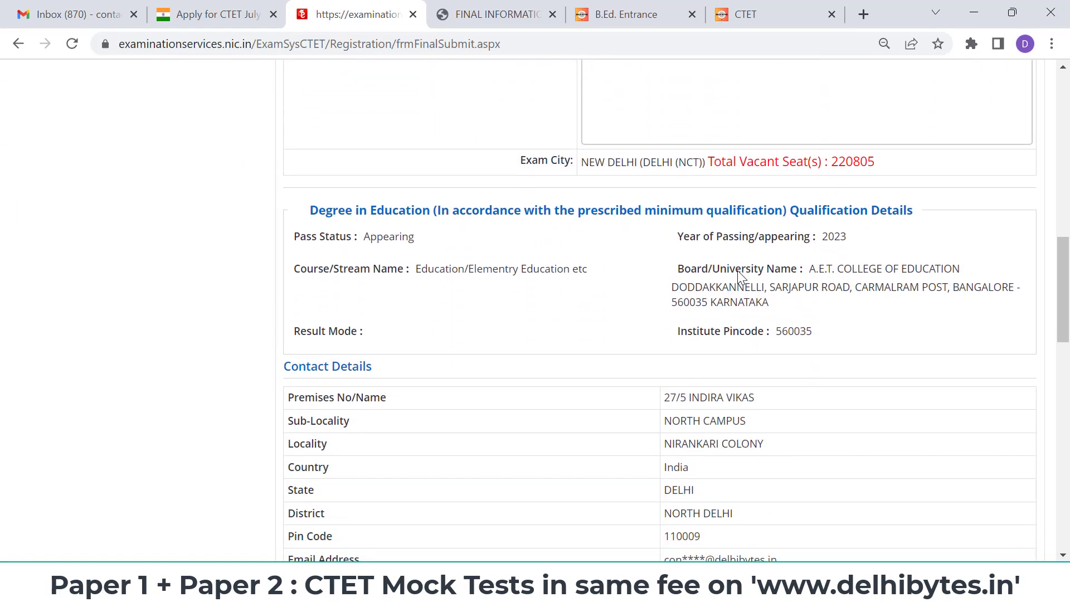
scroll(740, 276, down, 8)
scroll(741, 277, down, 5)
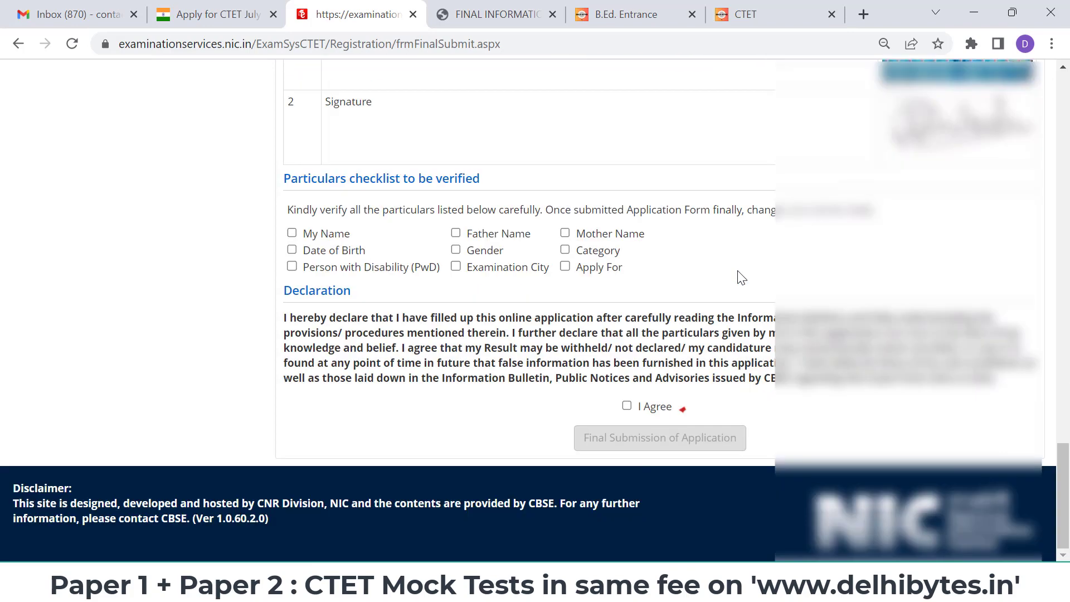
click(315, 236)
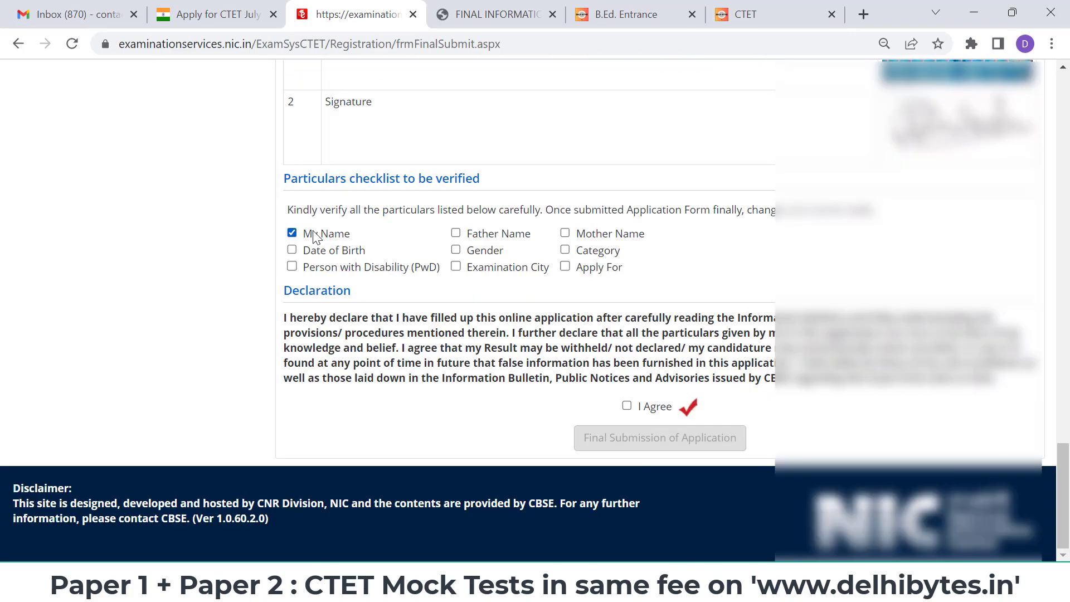
click(456, 233)
click(565, 234)
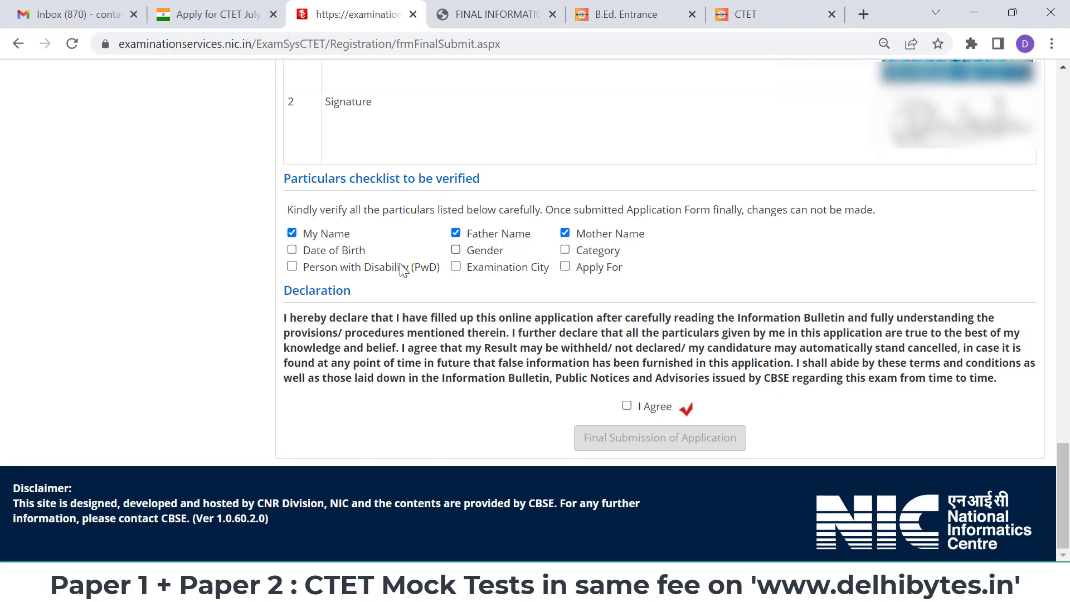
click(346, 252)
click(488, 254)
click(578, 254)
- Mark Examination City, Apply For and PwD verified, accept the declaration, and confirm final submission
click(504, 272)
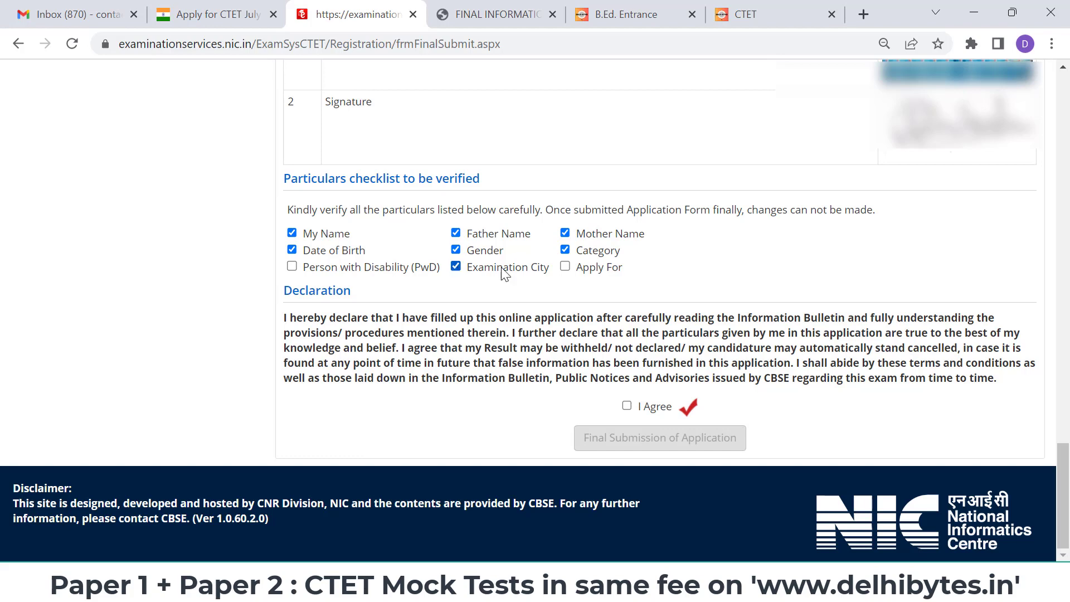
click(565, 267)
click(346, 269)
click(626, 406)
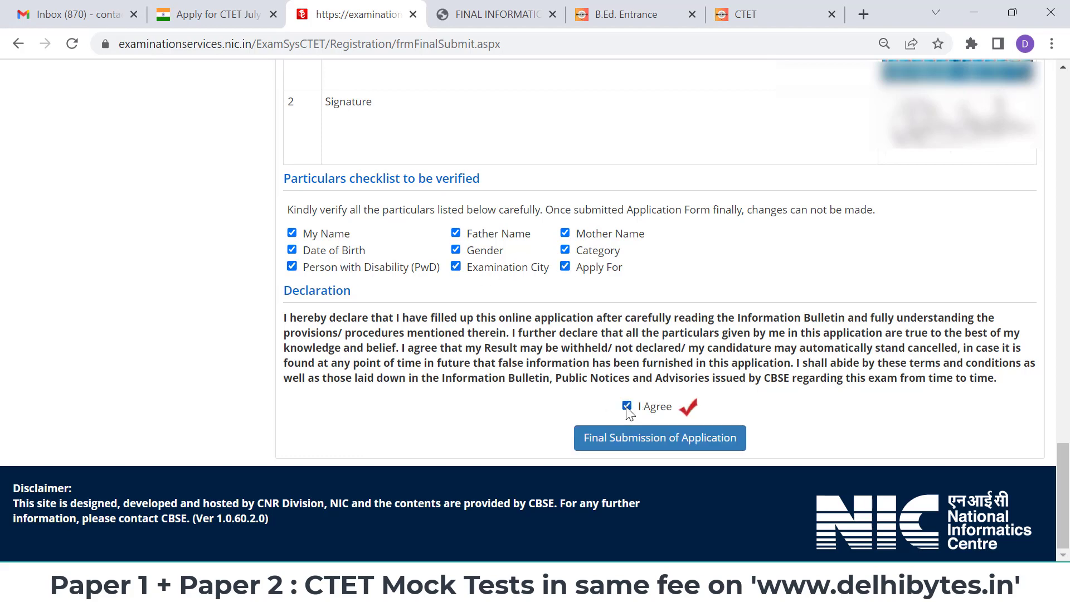
click(652, 440)
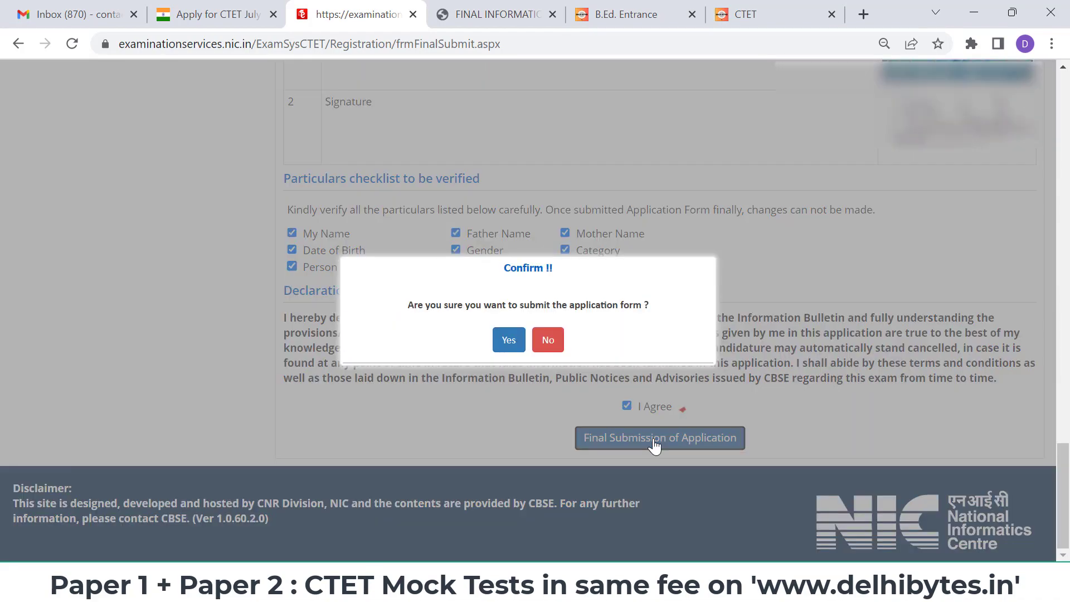
click(524, 350)
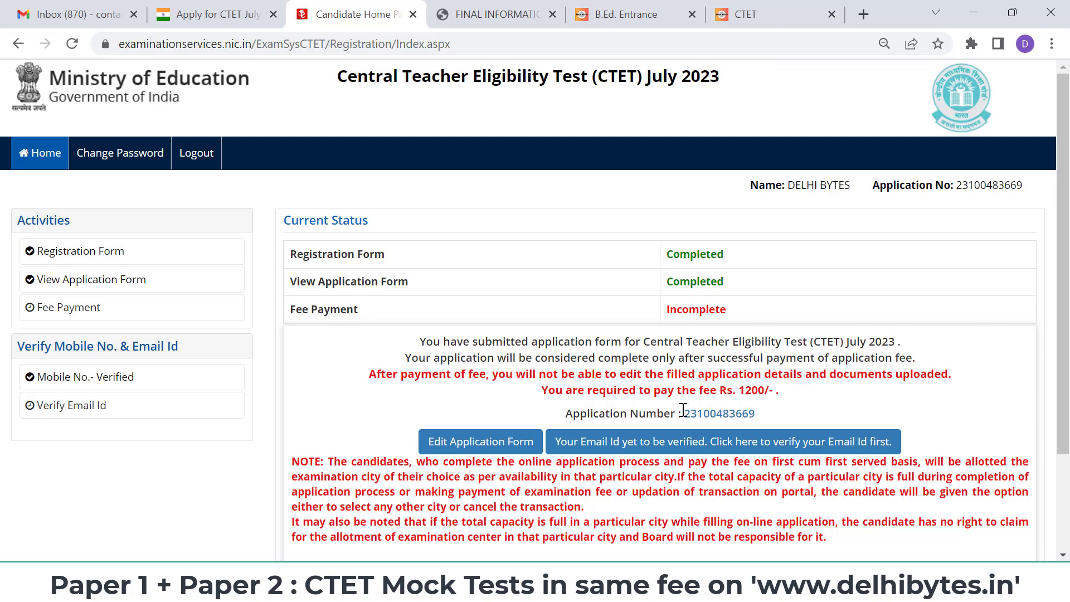
- Request email verification with the security pin, acknowledge the OTP-sent notice, and go to Gmail
click(793, 441)
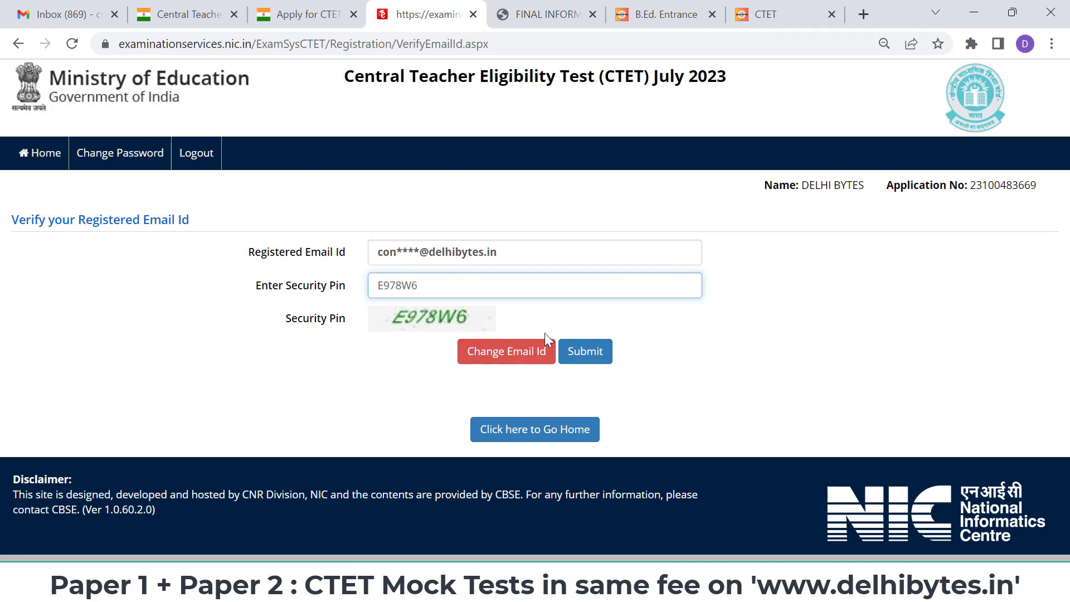
click(599, 349)
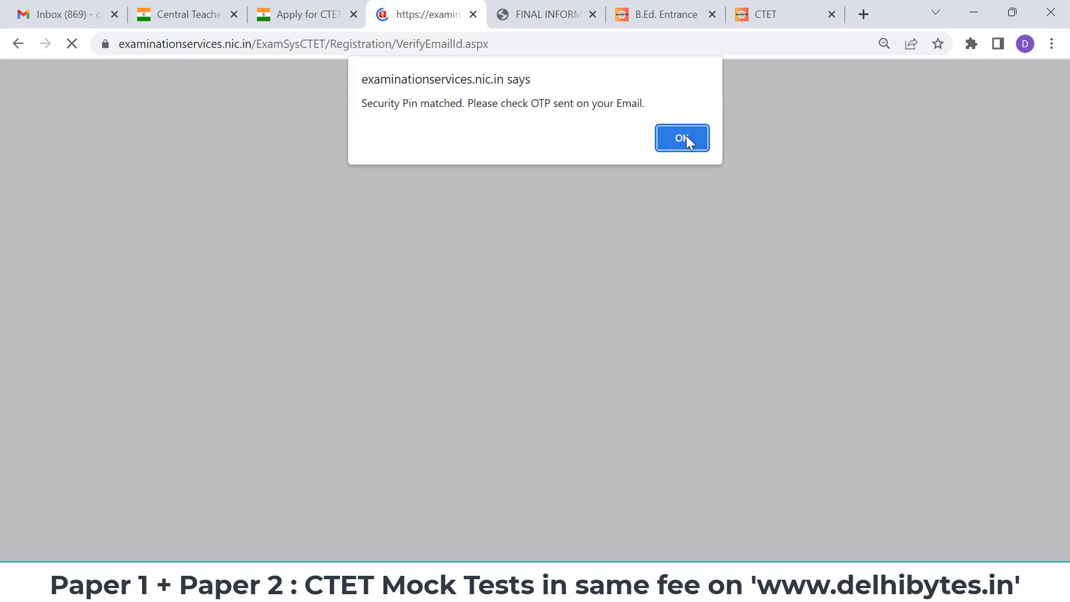
click(687, 137)
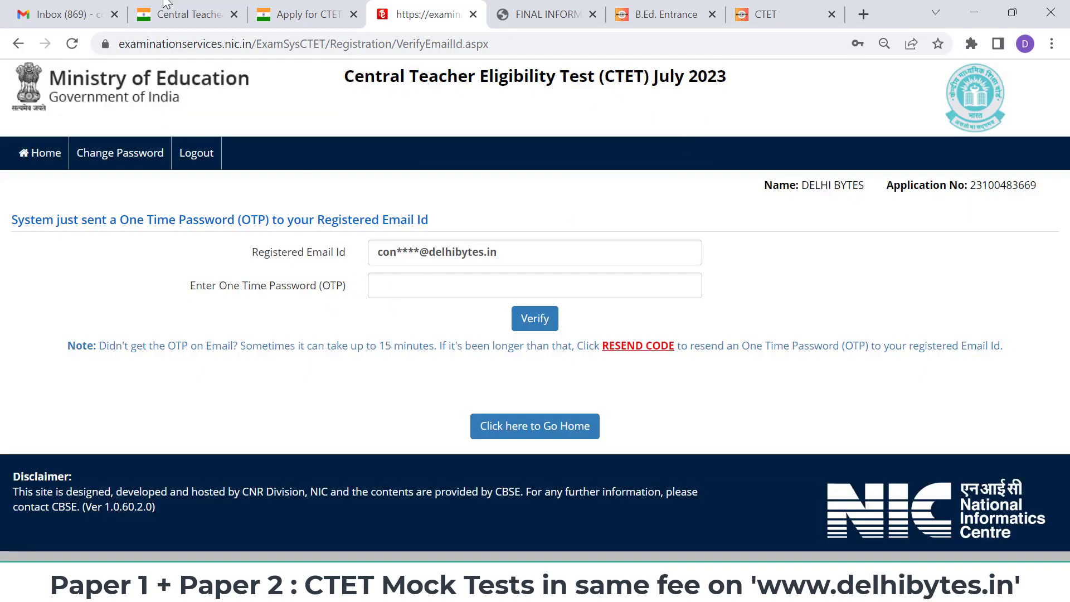
click(84, 14)
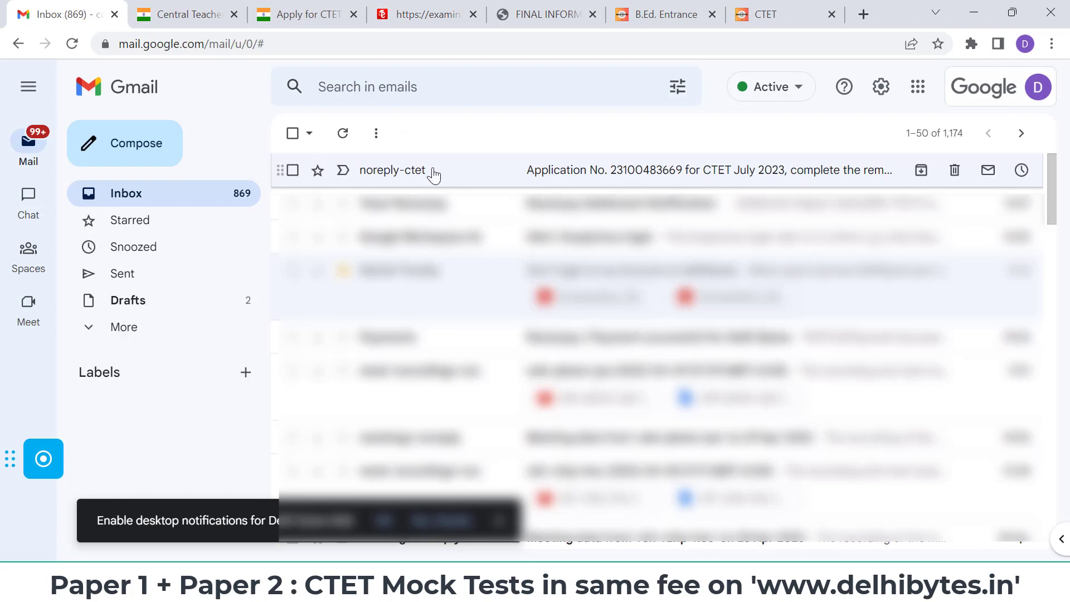
- Read the CTET July 2023 E-Mail Verification OTP email, then return to the CTET OTP page
click(434, 172)
scroll(432, 179, down, 2)
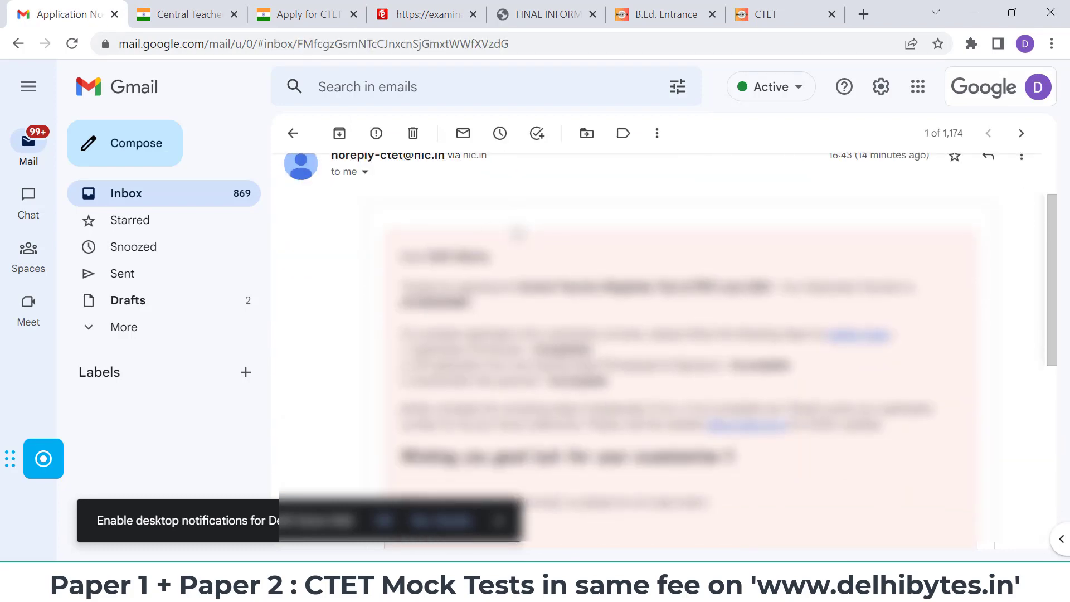
click(291, 132)
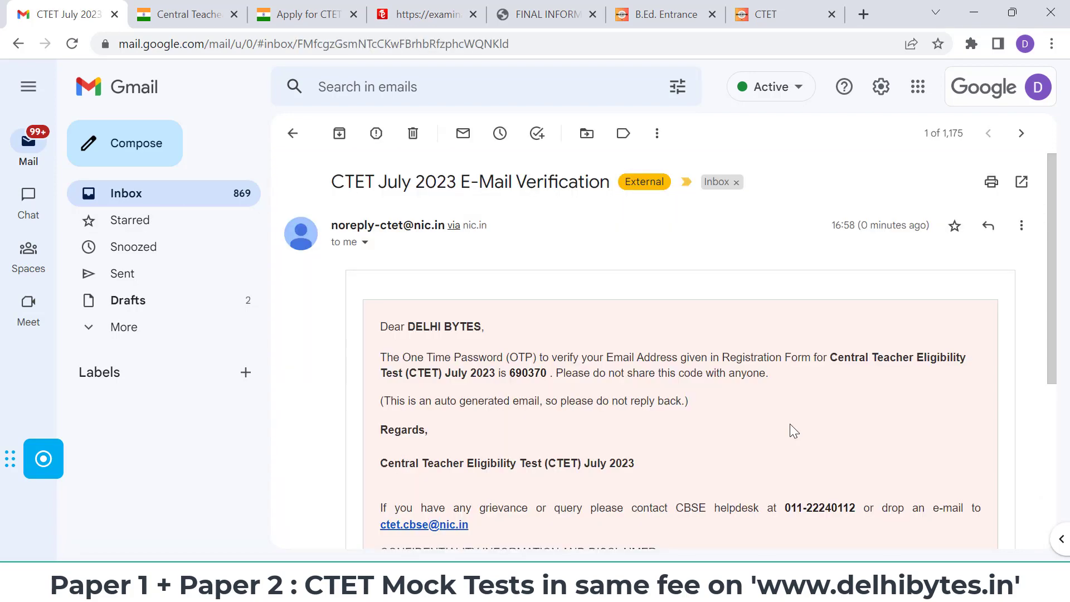
scroll(790, 425, down, 1)
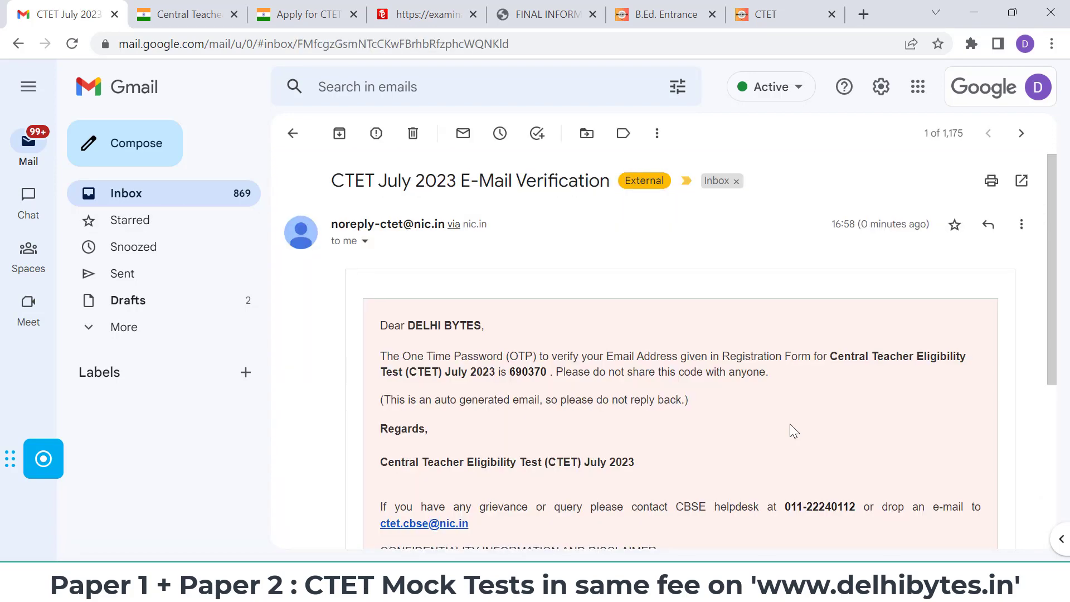
scroll(791, 423, up, 1)
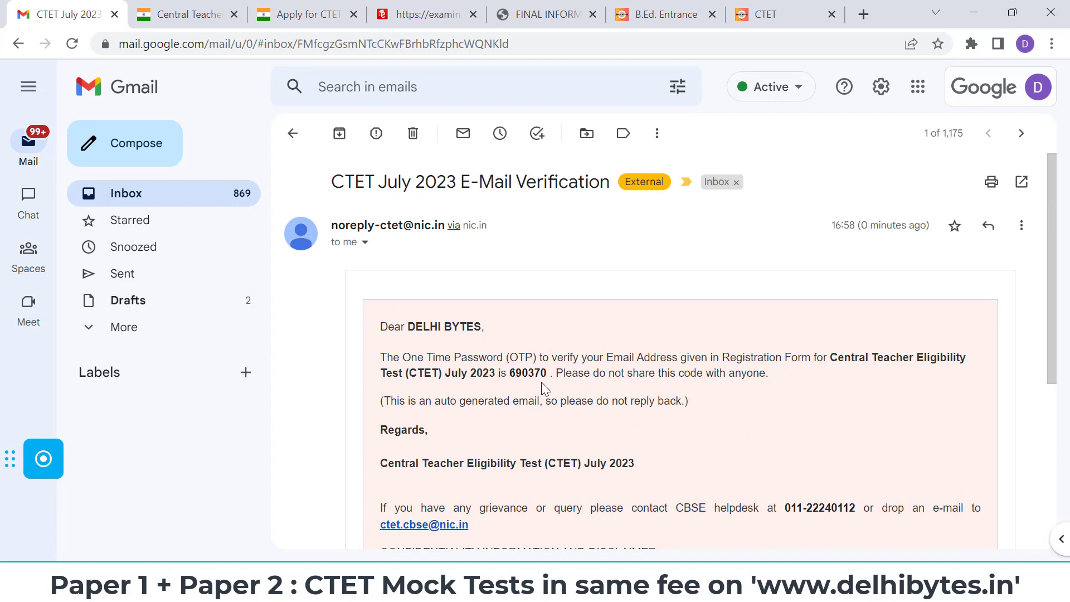
click(334, 8)
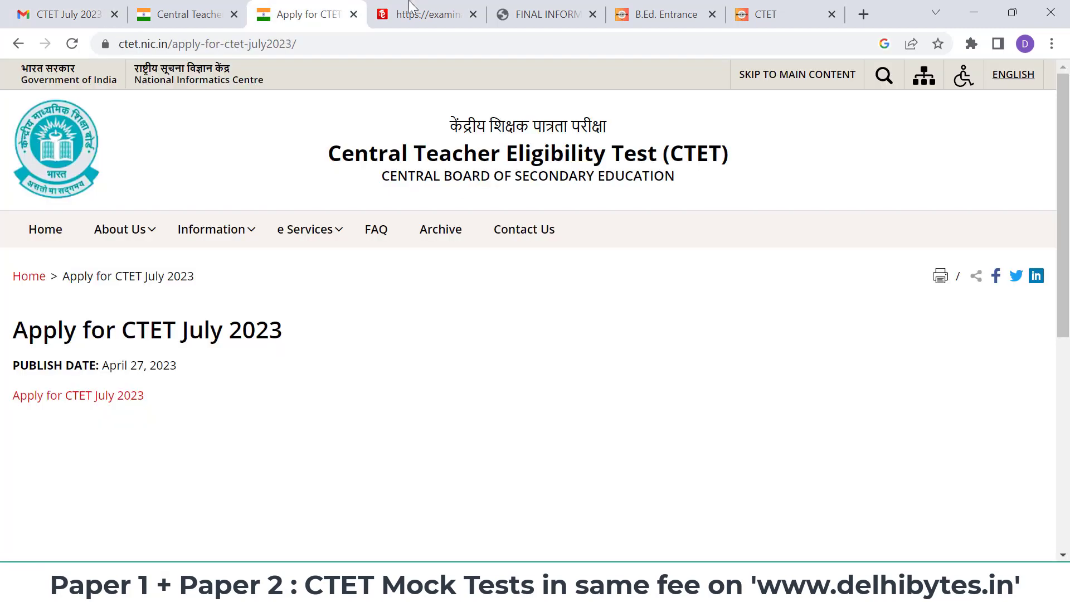
click(412, 7)
- Verify the email with the emailed OTP, return to the candidate home, and start the fee payment
click(436, 284)
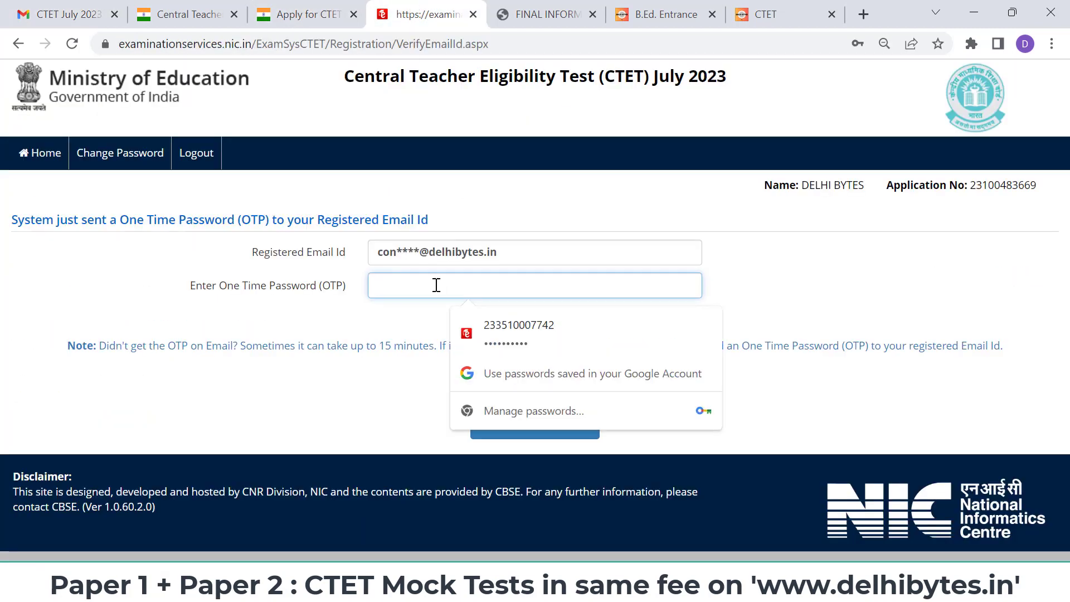
key(Escape)
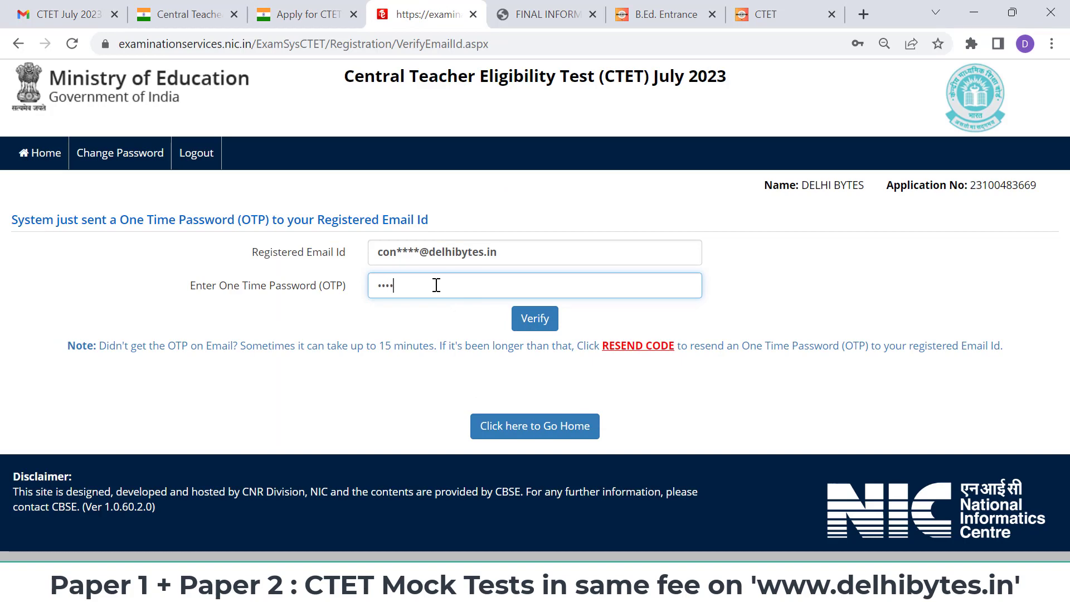
click(533, 319)
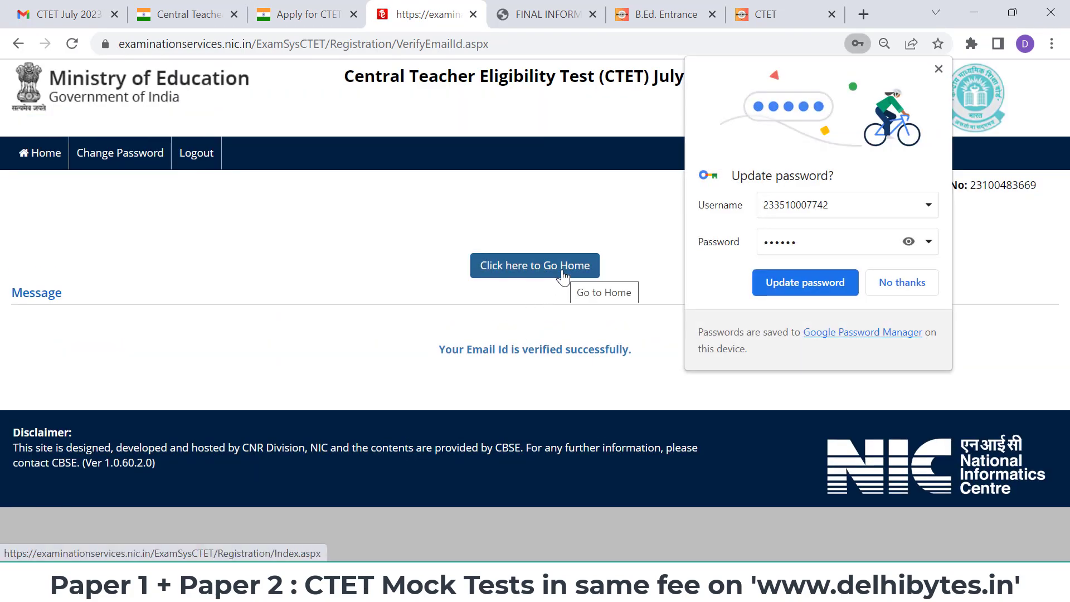
click(562, 278)
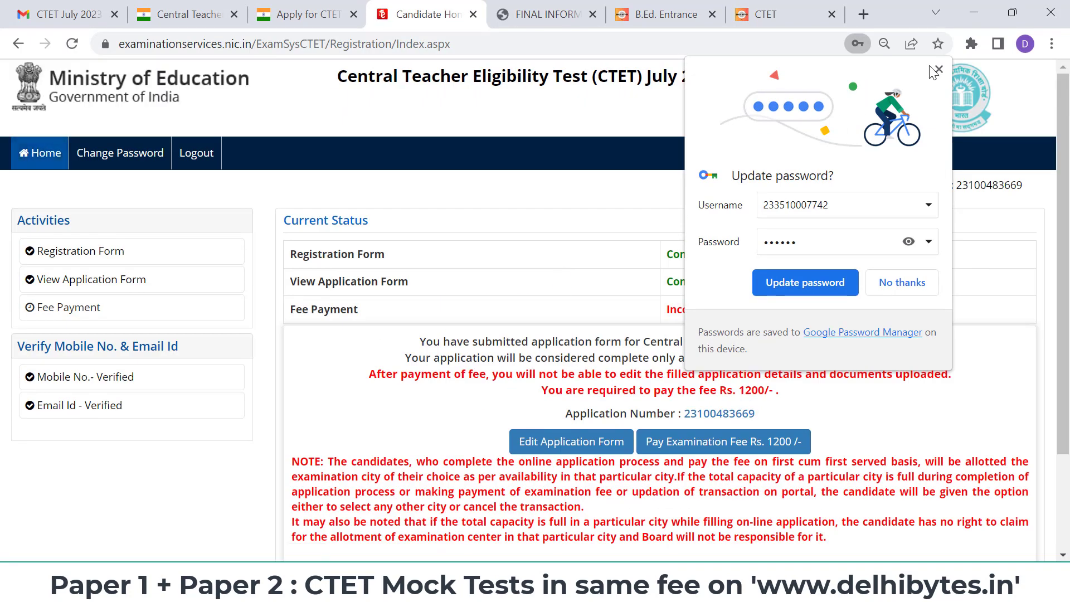
click(761, 289)
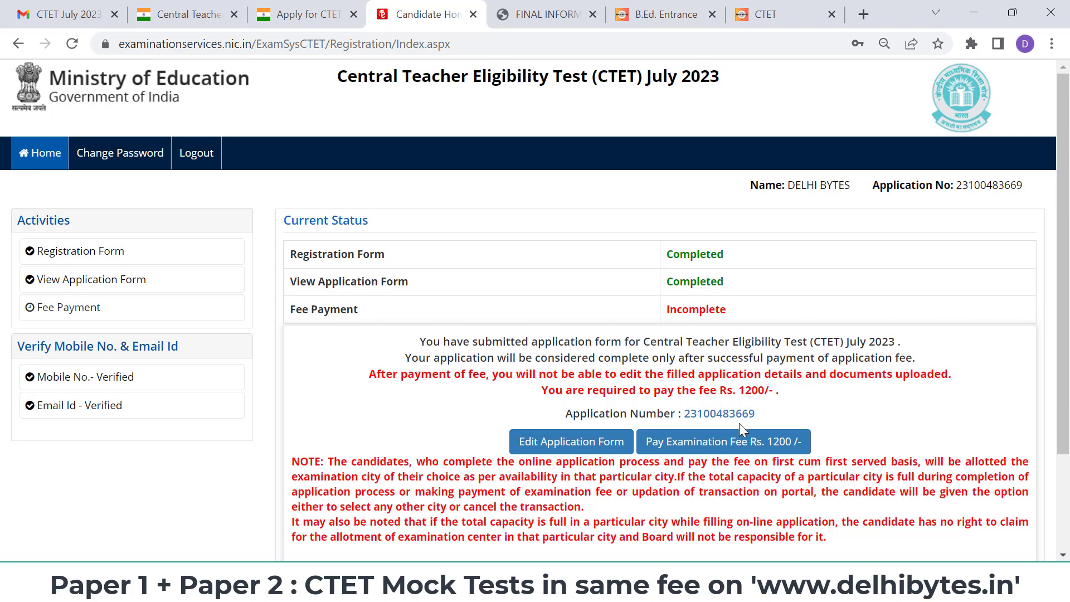
click(742, 441)
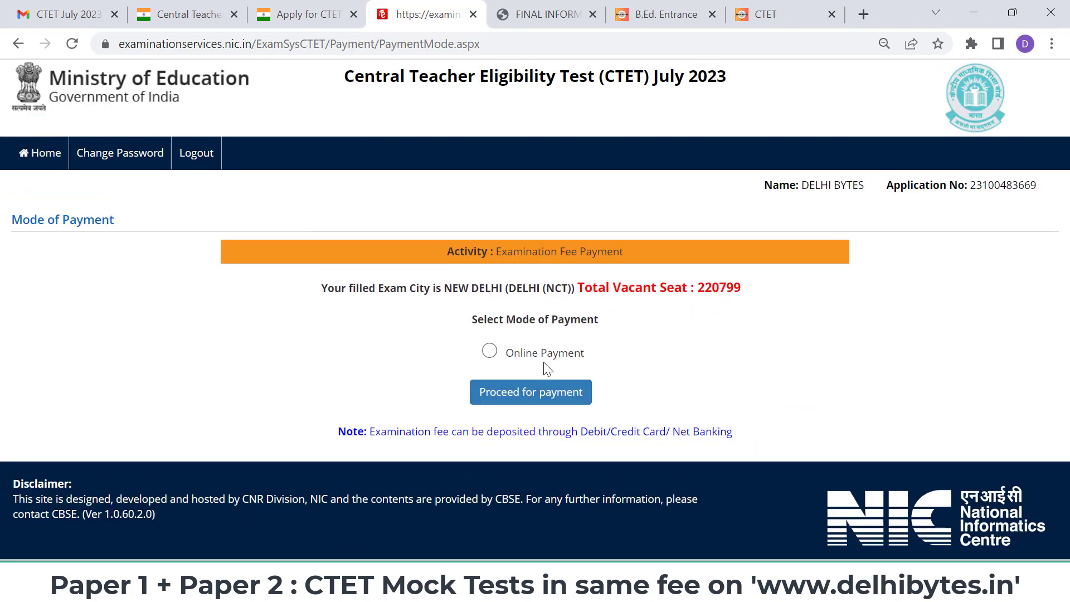
- Pay the Rs. 1200 fee online via Any Debit/Credit Card/Net Banking, proceeding to BillDesk
click(544, 352)
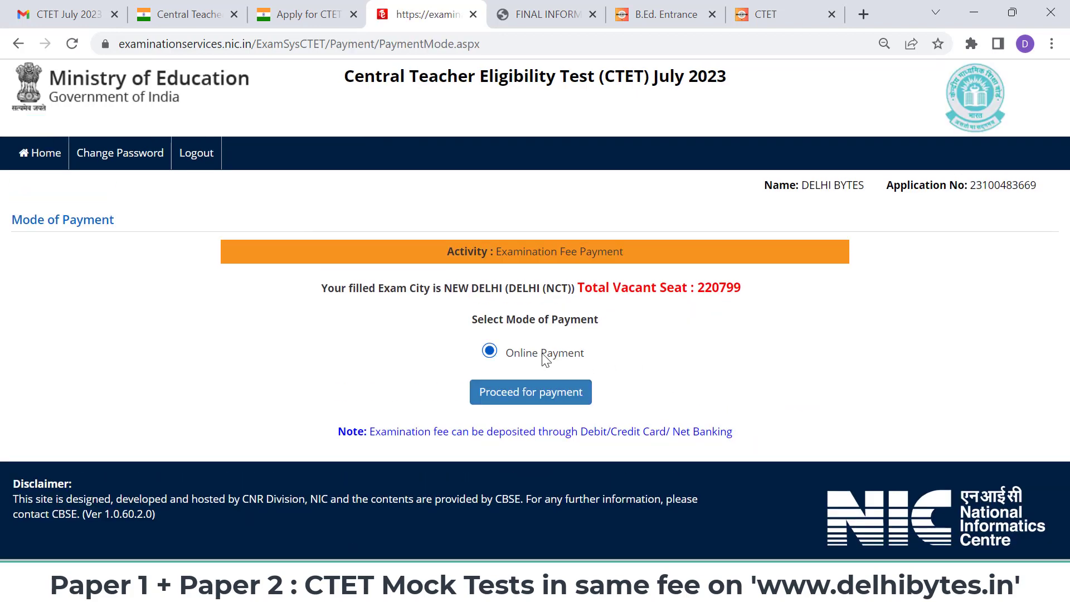
click(543, 400)
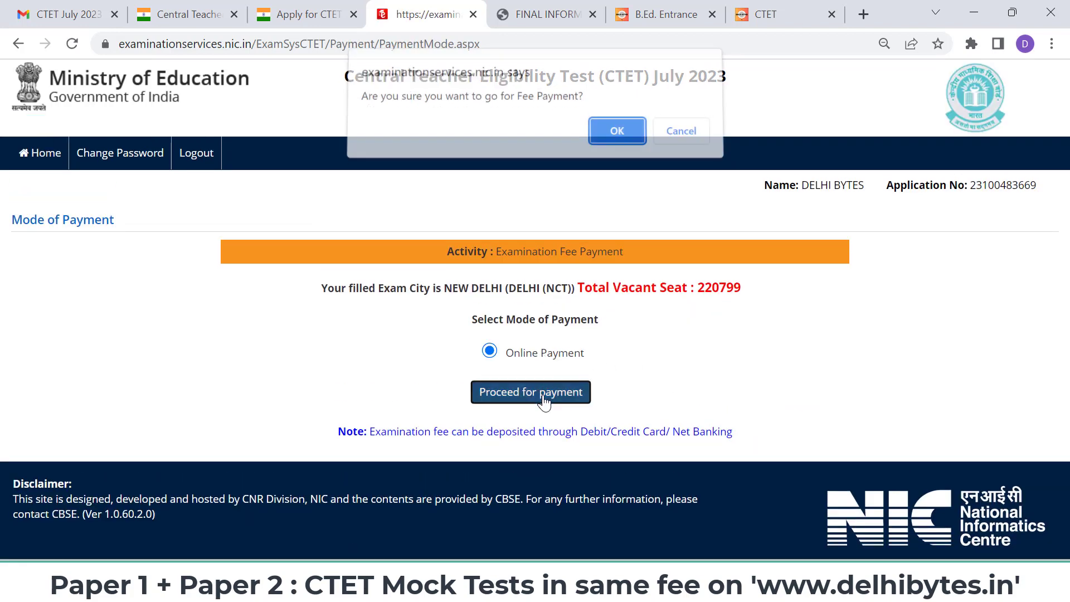
click(617, 139)
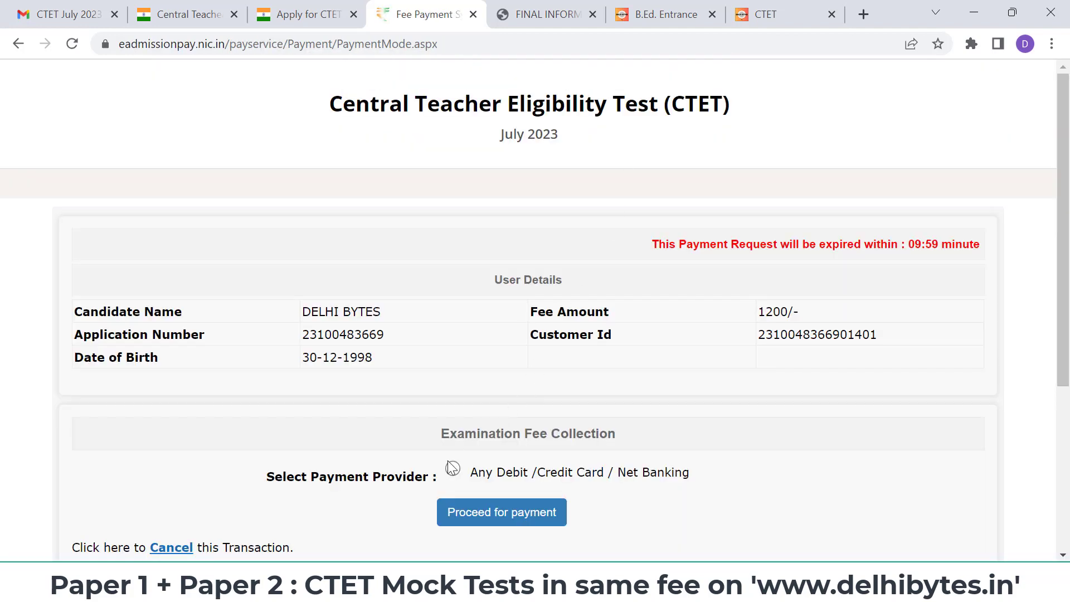
click(452, 468)
scroll(544, 462, down, 1)
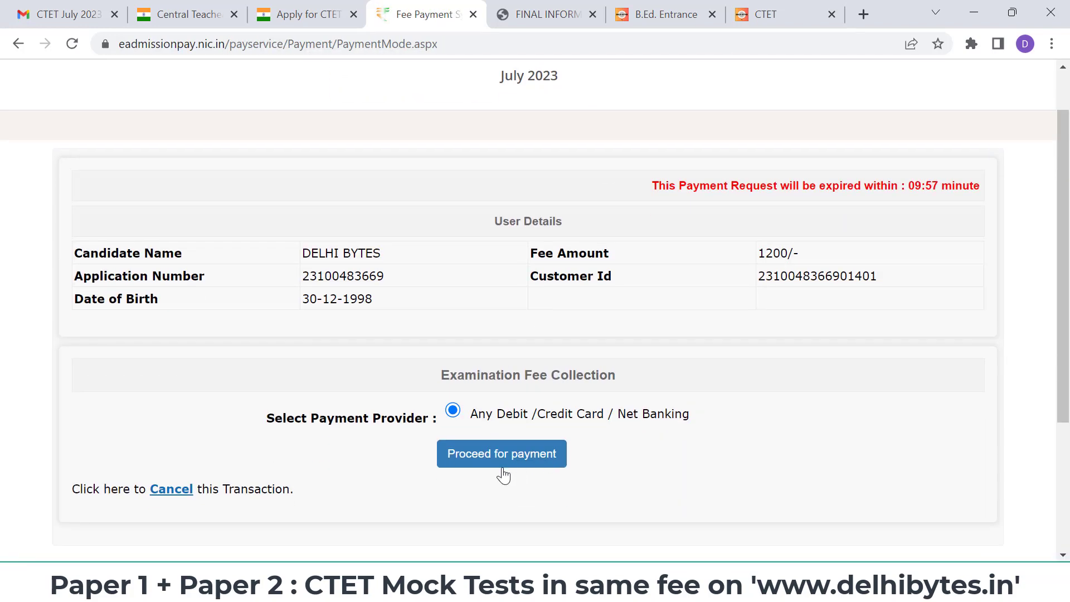
click(504, 460)
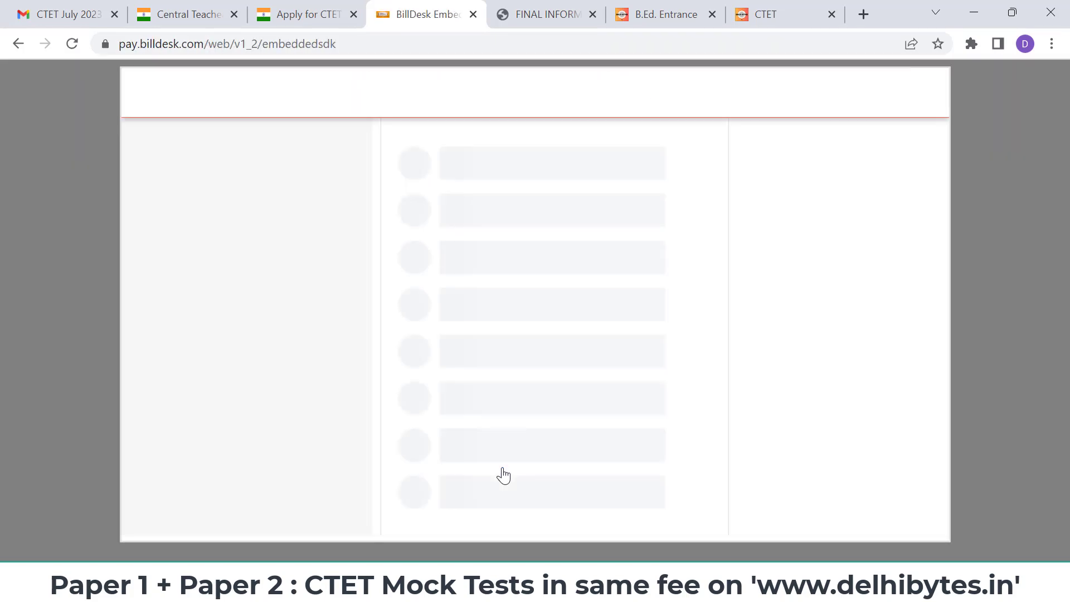